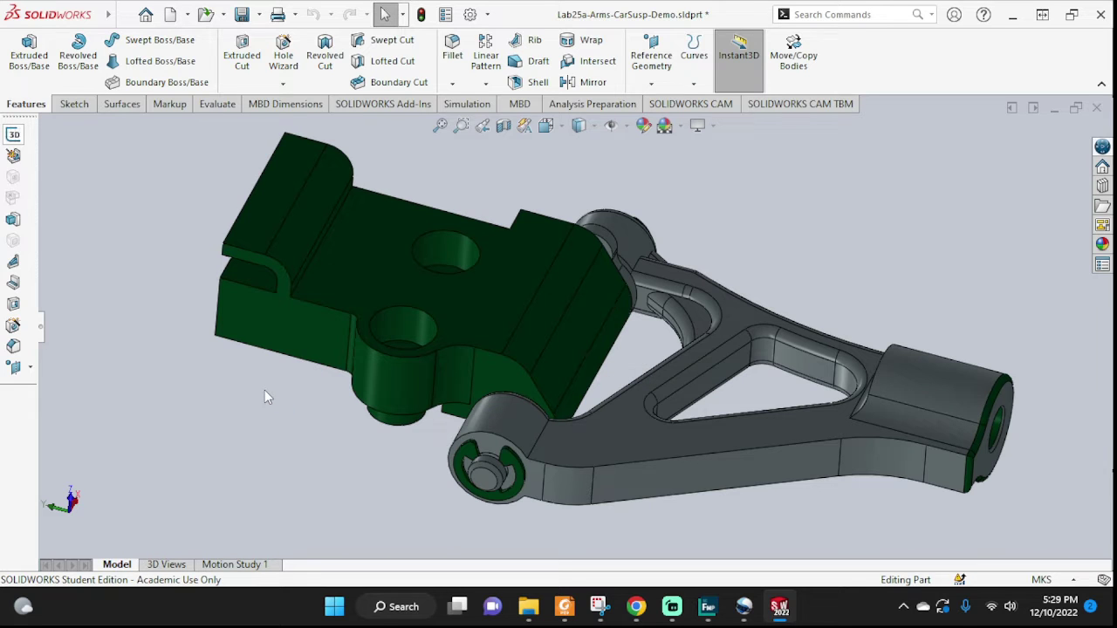
- Switch to Simcenter Femap and examine the imported suspension arm joint from several angles
{"action": "left_click", "coordinate": [707, 608]}
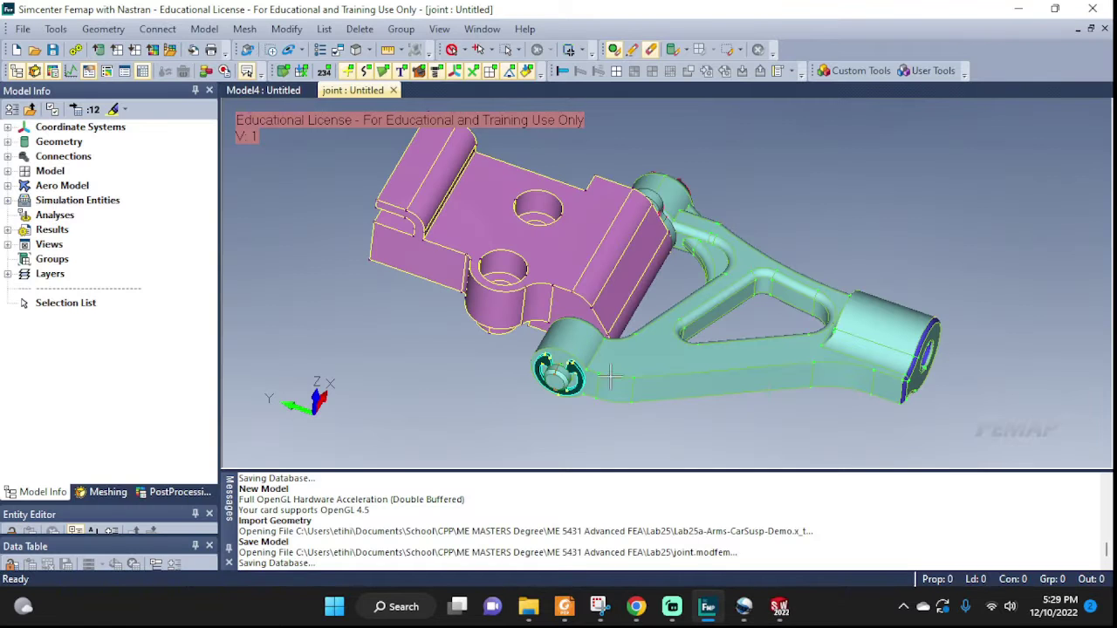
{"action": "middle_click_drag", "start_coordinate": [642, 175], "coordinate": [648, 181]}
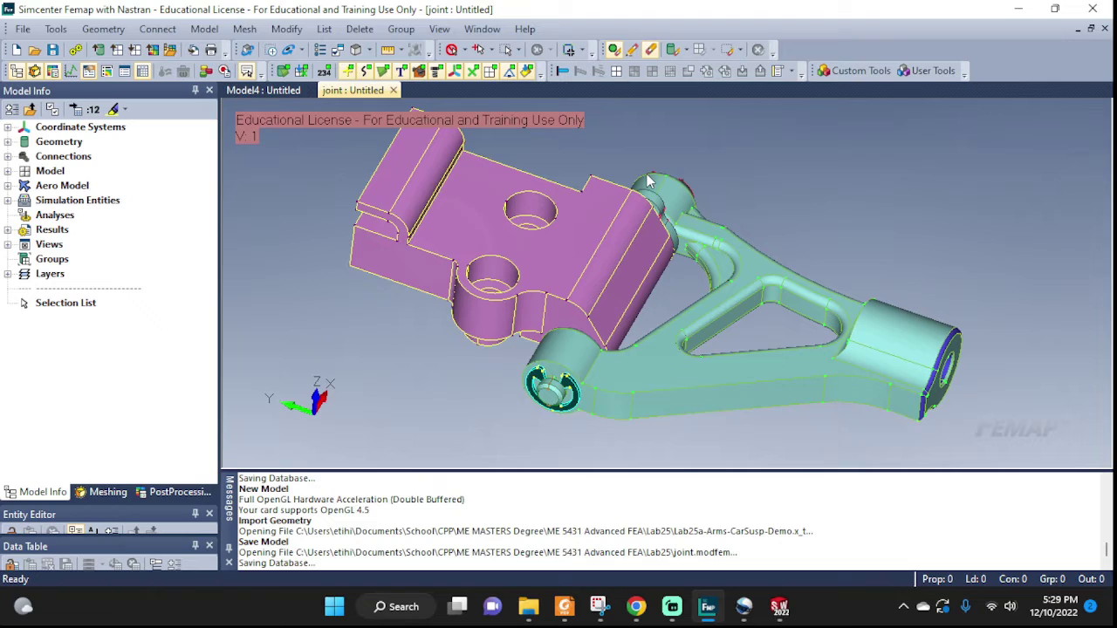
{"action": "middle_click_drag", "start_coordinate": [718, 288], "coordinate": [696, 222]}
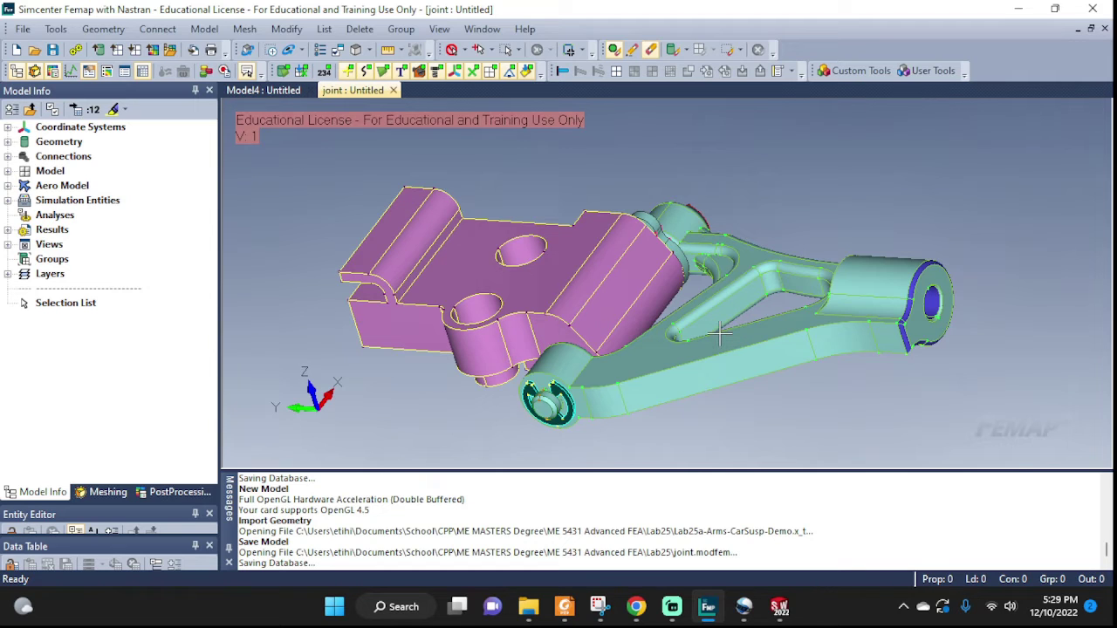
{"action": "middle_click_drag", "start_coordinate": [719, 332], "coordinate": [657, 391]}
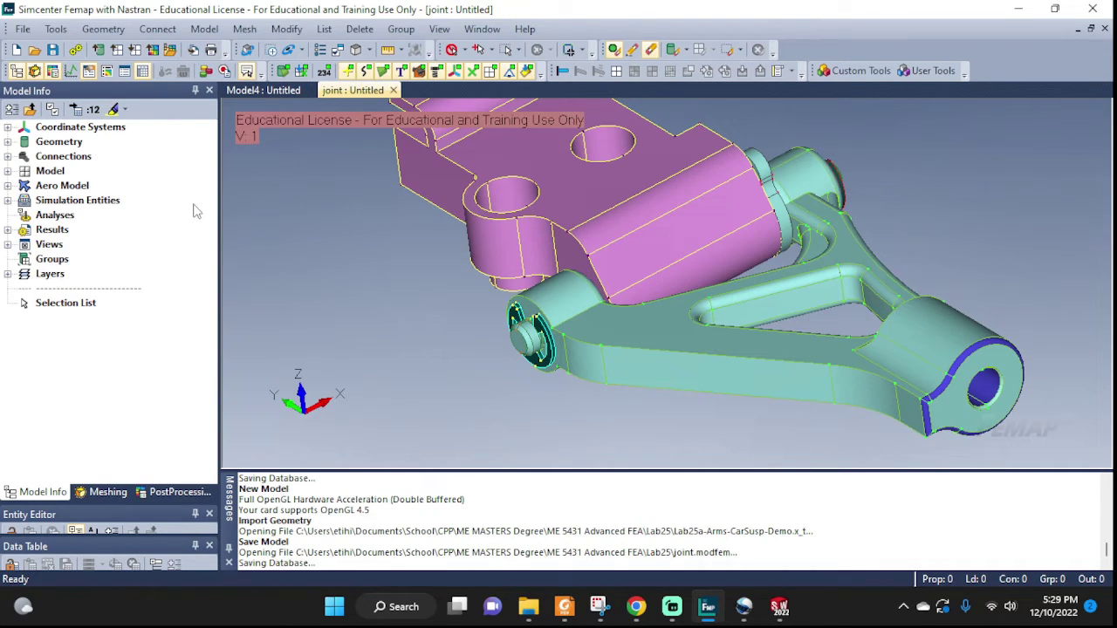
- Hide Solids 36, 39, 43 and 33 (2), leaving only Solid 55 and Solid 101 displayed
{"action": "left_click", "coordinate": [8, 142]}
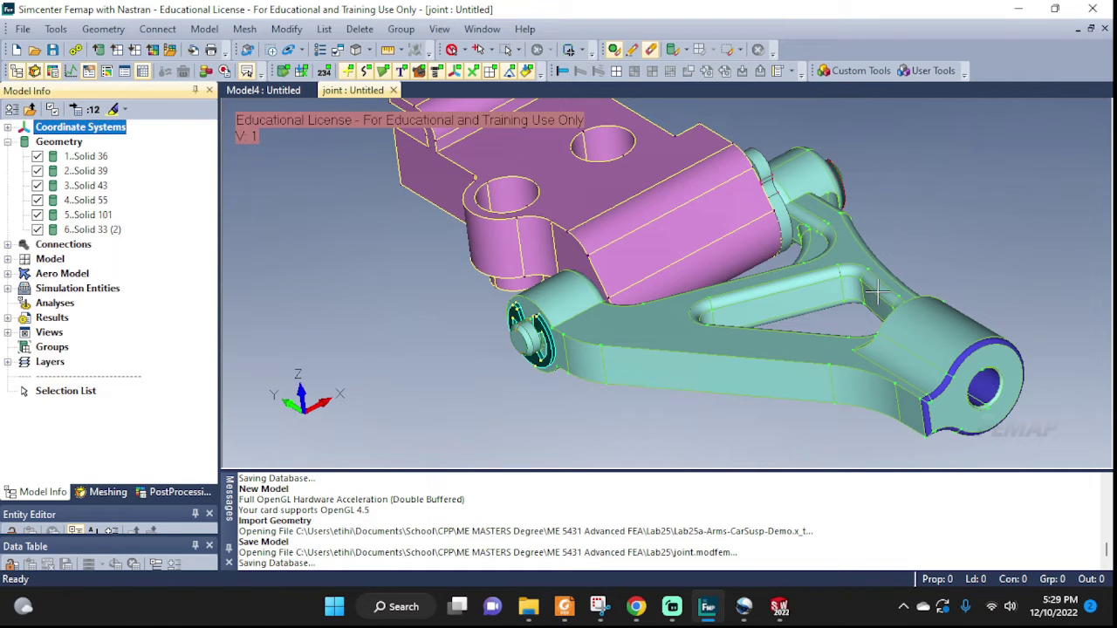
{"action": "middle_click_drag", "start_coordinate": [873, 295], "coordinate": [909, 290]}
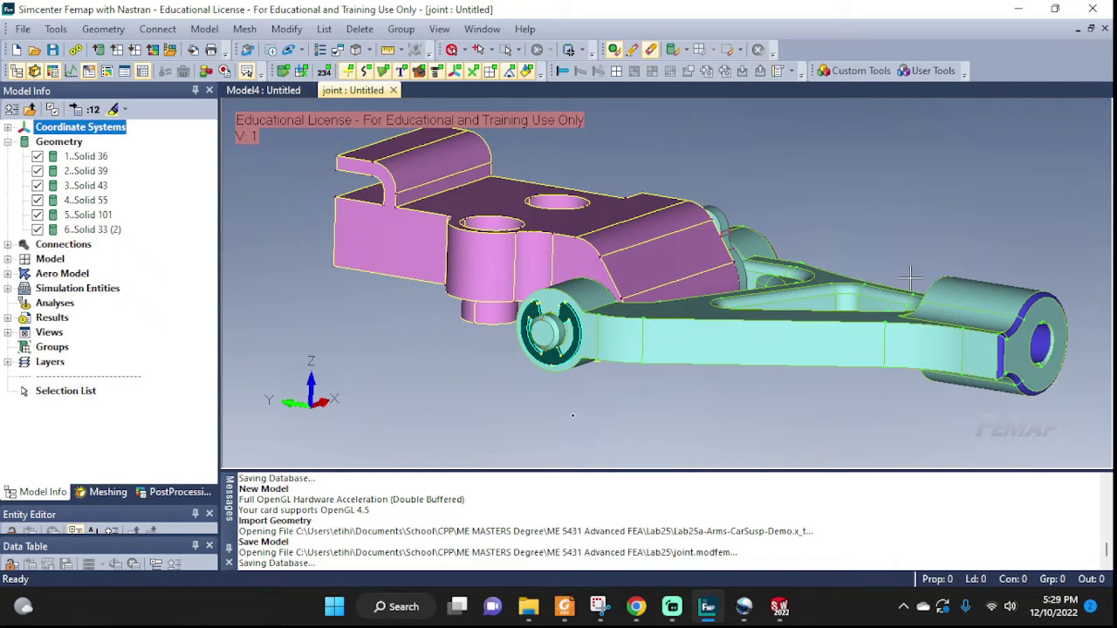
{"action": "left_click", "coordinate": [38, 230]}
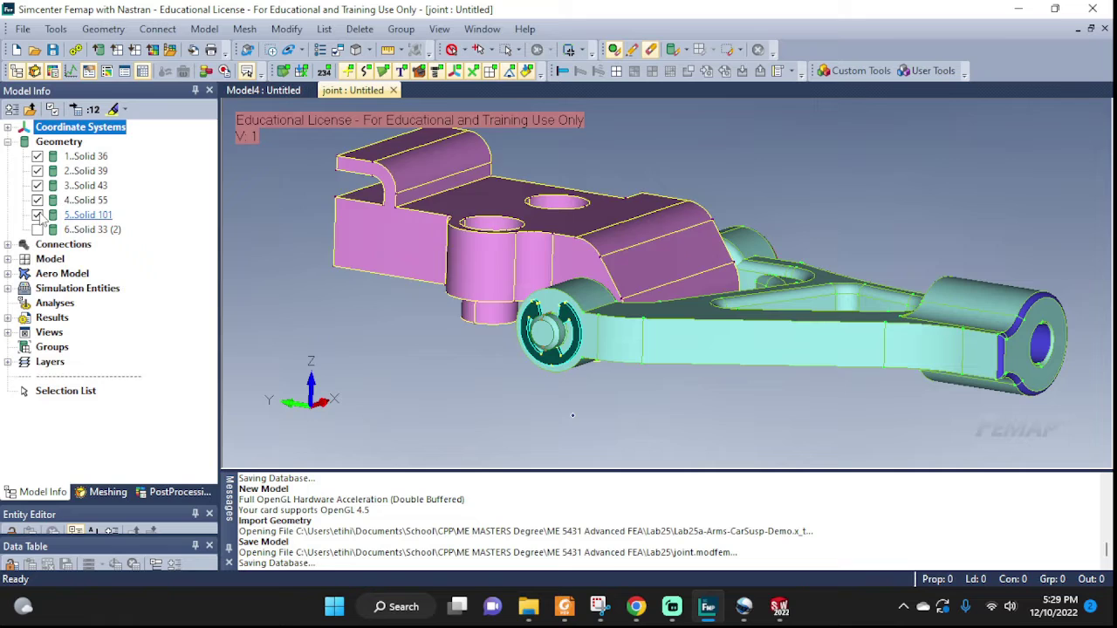
{"action": "left_click", "coordinate": [37, 215]}
{"action": "left_click", "coordinate": [37, 200]}
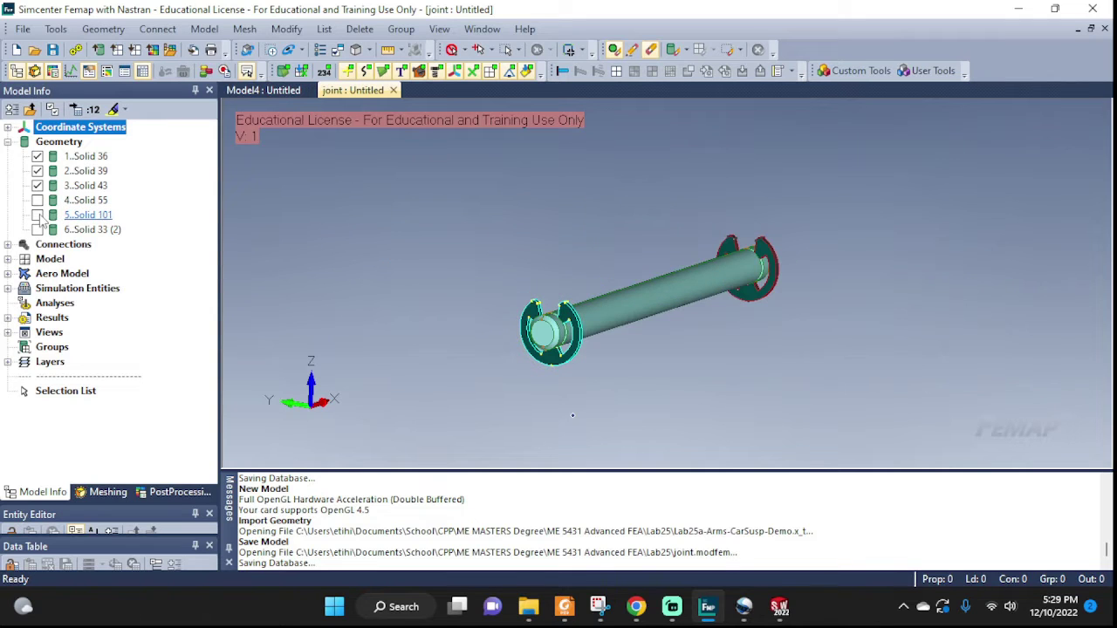
{"action": "left_click", "coordinate": [37, 215]}
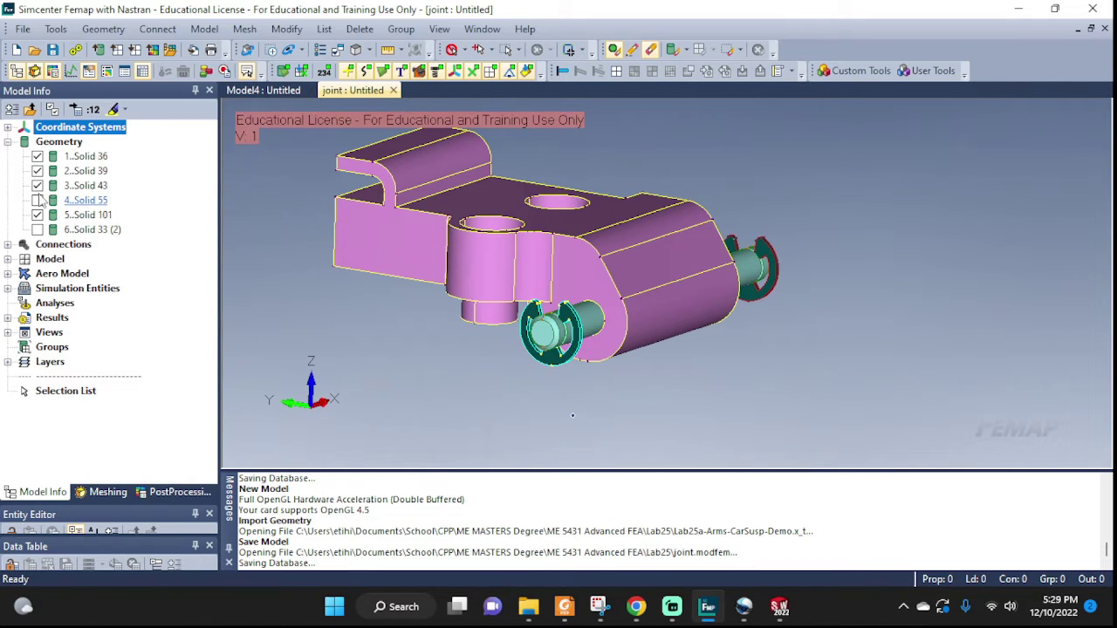
{"action": "left_click", "coordinate": [38, 186]}
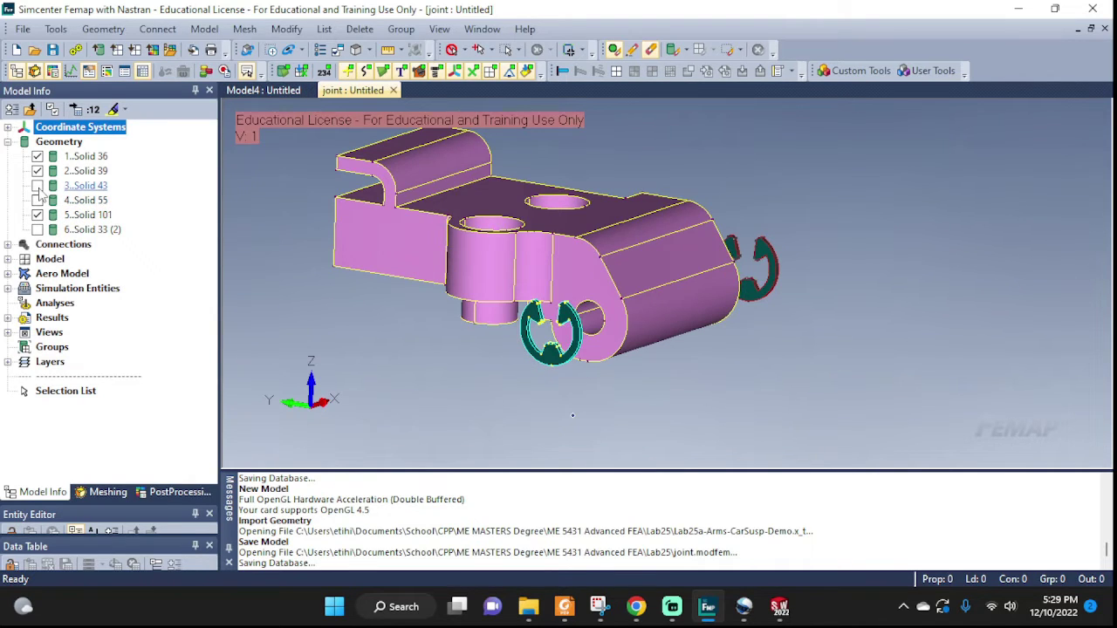
{"action": "left_click", "coordinate": [37, 171]}
{"action": "left_click", "coordinate": [37, 156]}
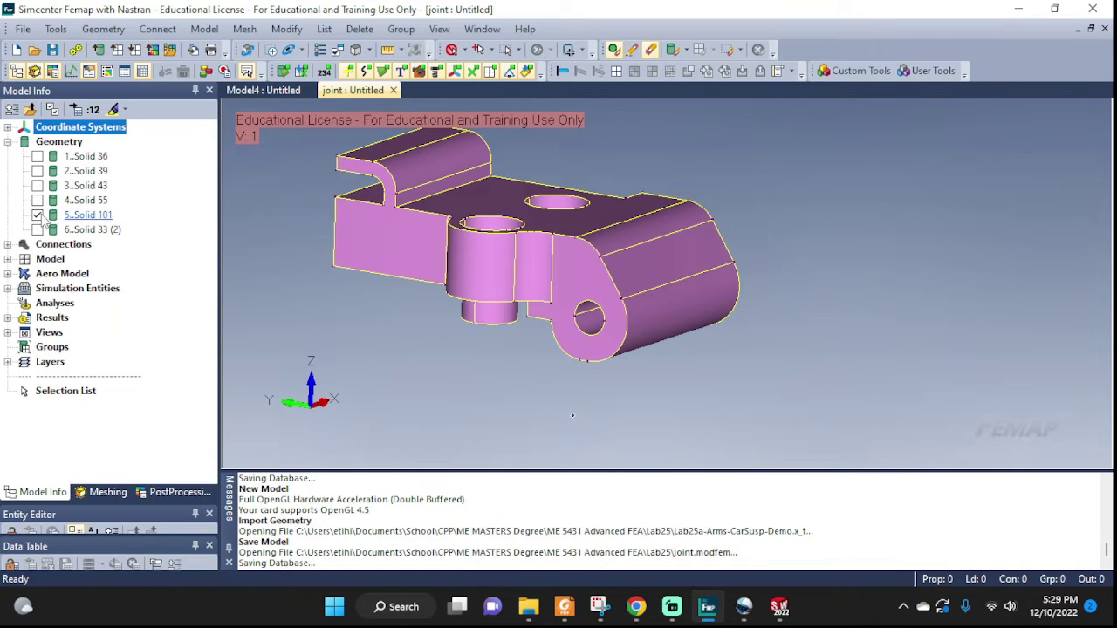
{"action": "left_click", "coordinate": [37, 200]}
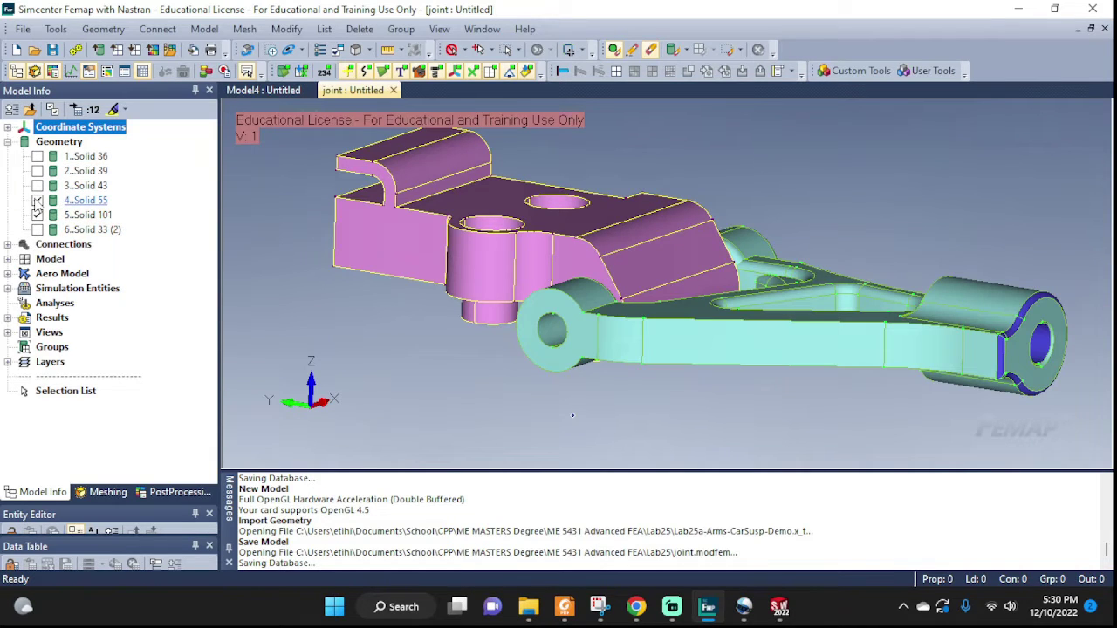
- Examine the pin holes shared by the arm and the bracket, temporarily showing the Solid 43 pin for reference
{"action": "middle_click_drag", "start_coordinate": [845, 278], "coordinate": [832, 336]}
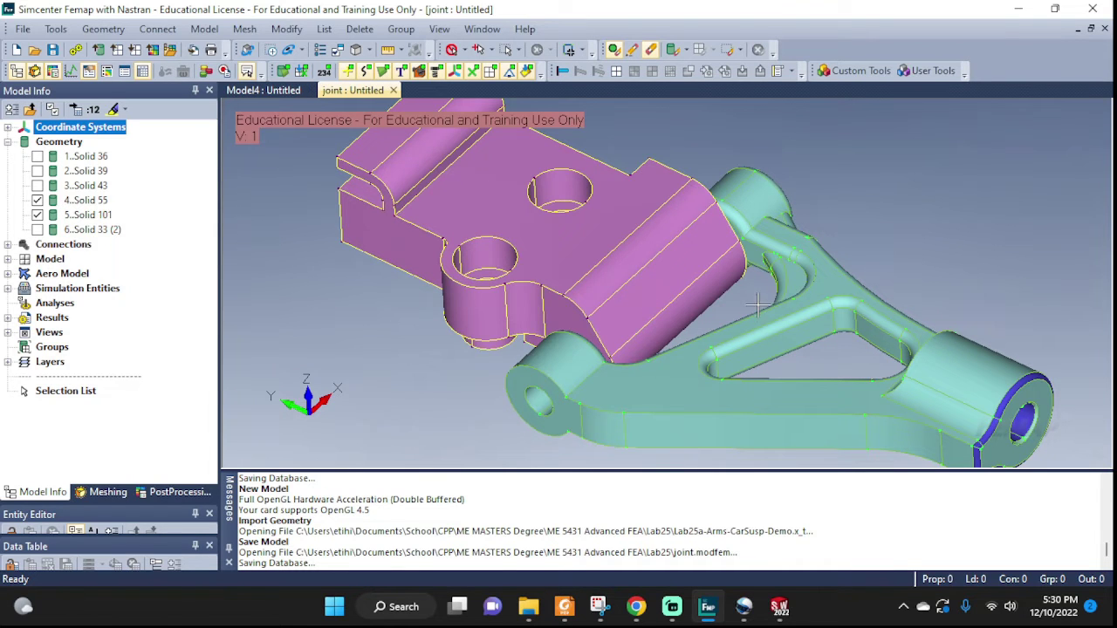
{"action": "middle_click_drag", "start_coordinate": [759, 305], "coordinate": [741, 258]}
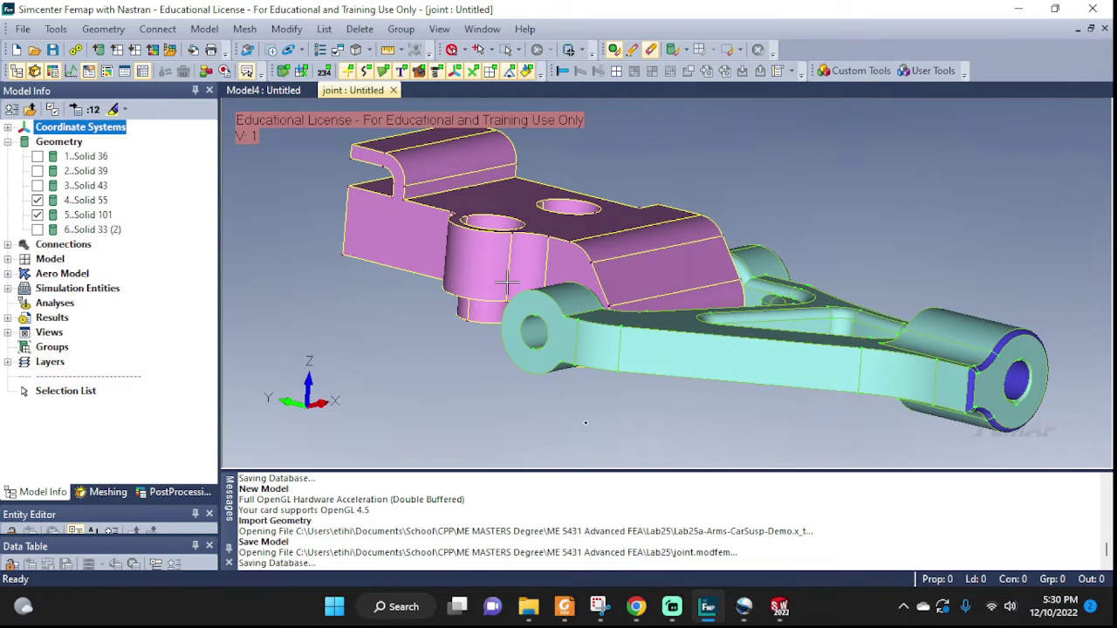
{"action": "left_click", "coordinate": [37, 186]}
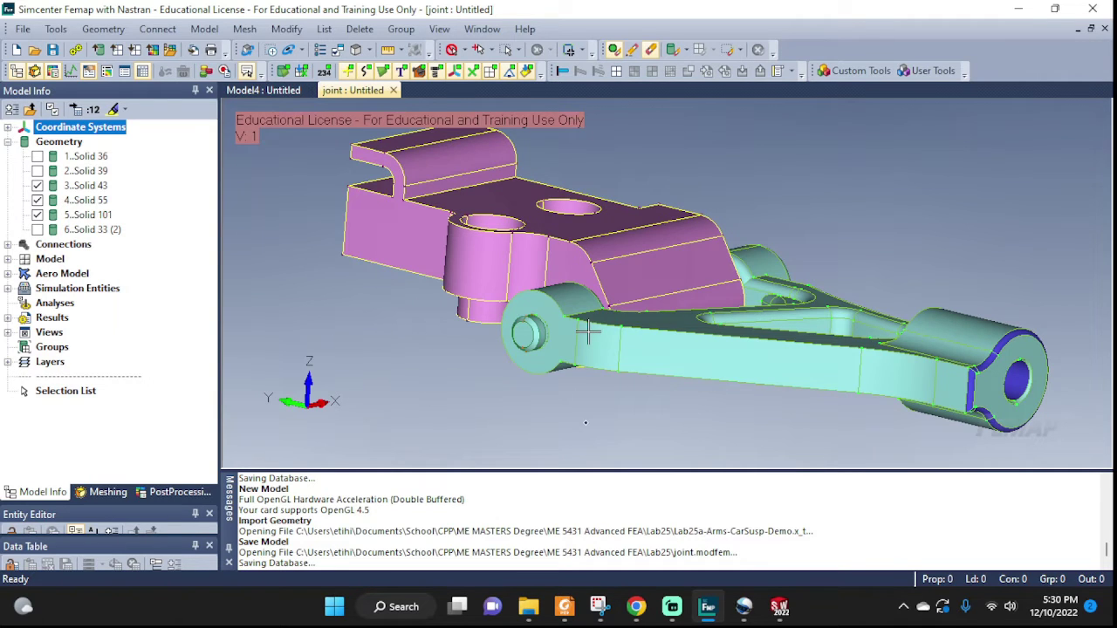
{"action": "left_click", "coordinate": [38, 186]}
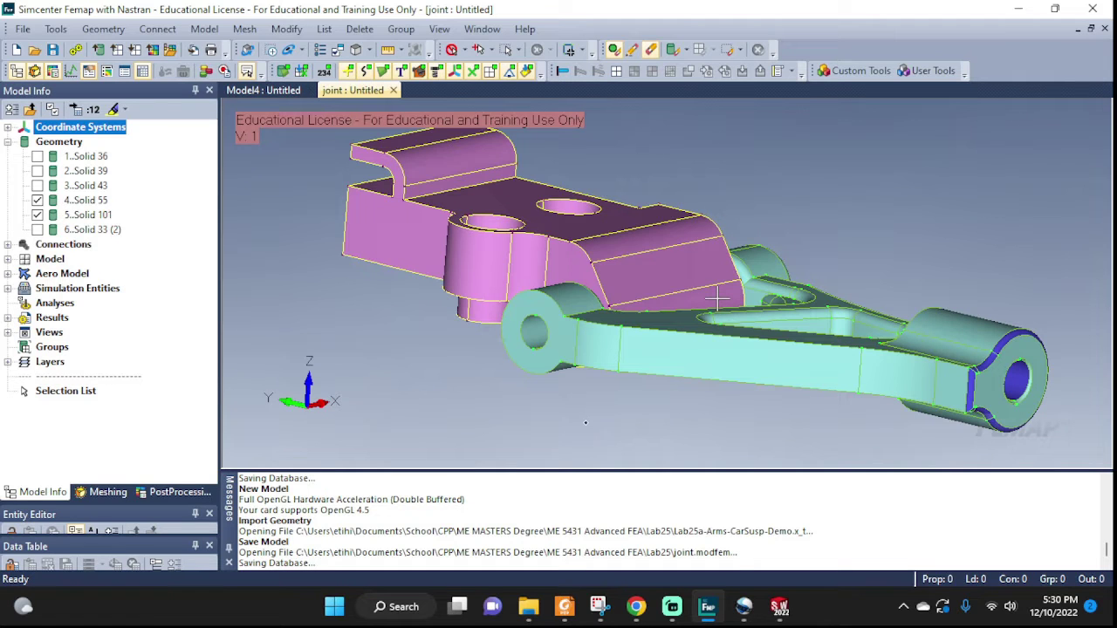
{"action": "middle_click_drag", "start_coordinate": [720, 271], "coordinate": [718, 224]}
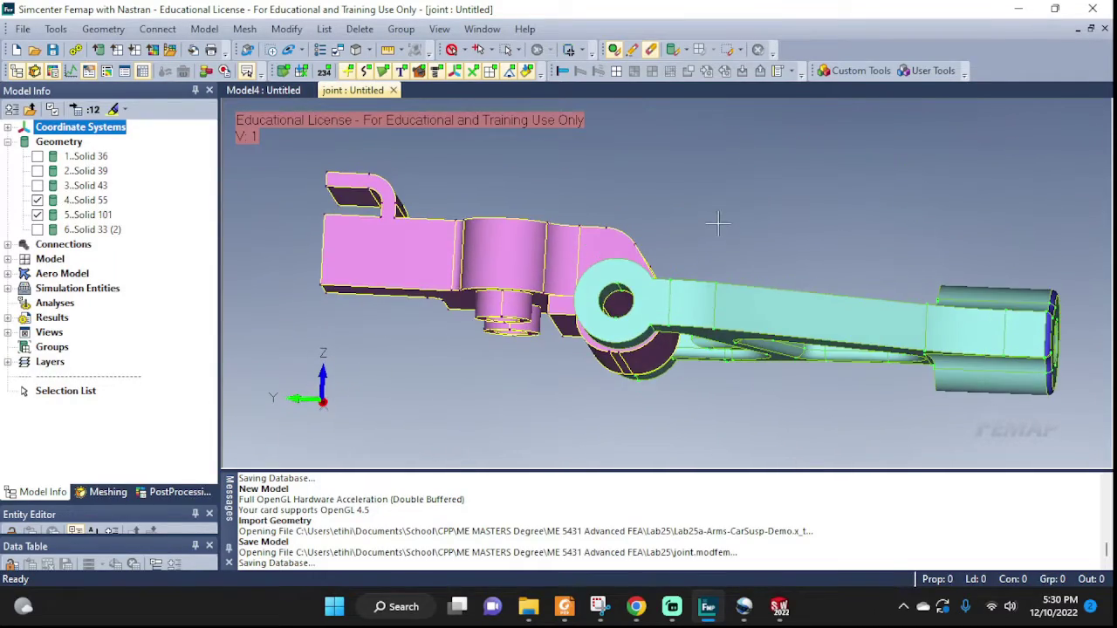
{"action": "scroll", "coordinate": [618, 301], "scroll_direction": "up", "scroll_amount": 5}
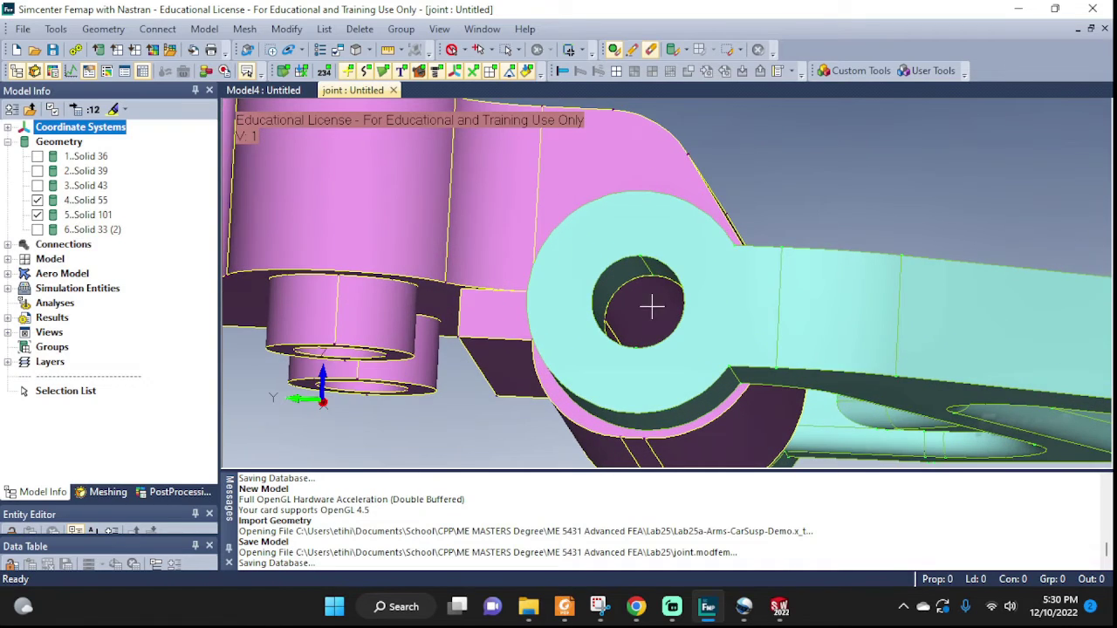
{"action": "middle_click_drag", "start_coordinate": [651, 305], "coordinate": [771, 317]}
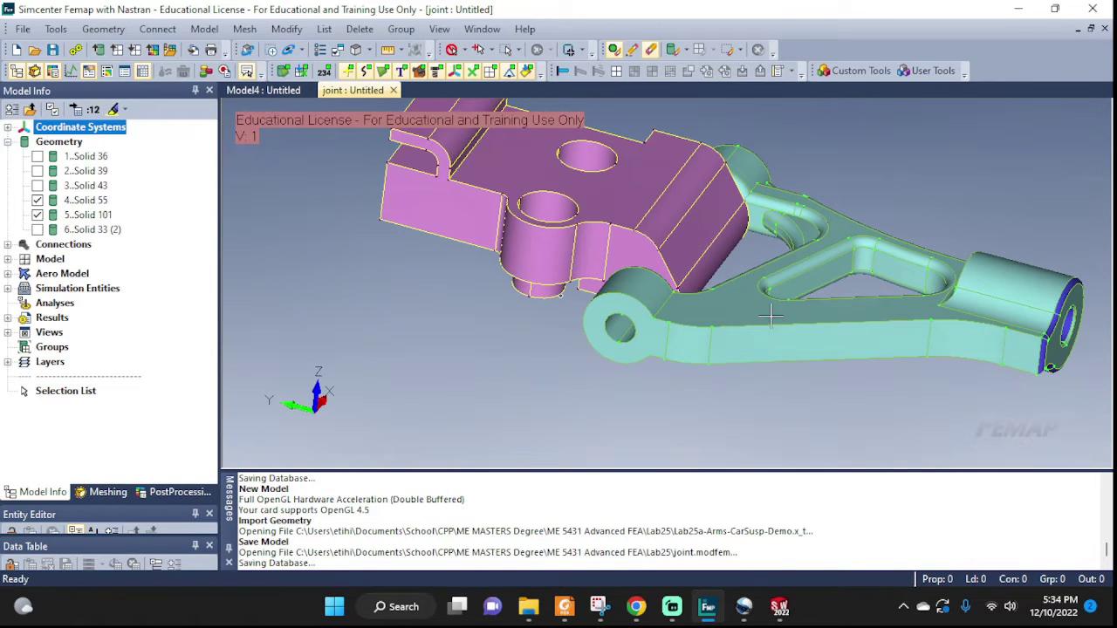
{"action": "middle_click_drag", "start_coordinate": [801, 280], "coordinate": [657, 301]}
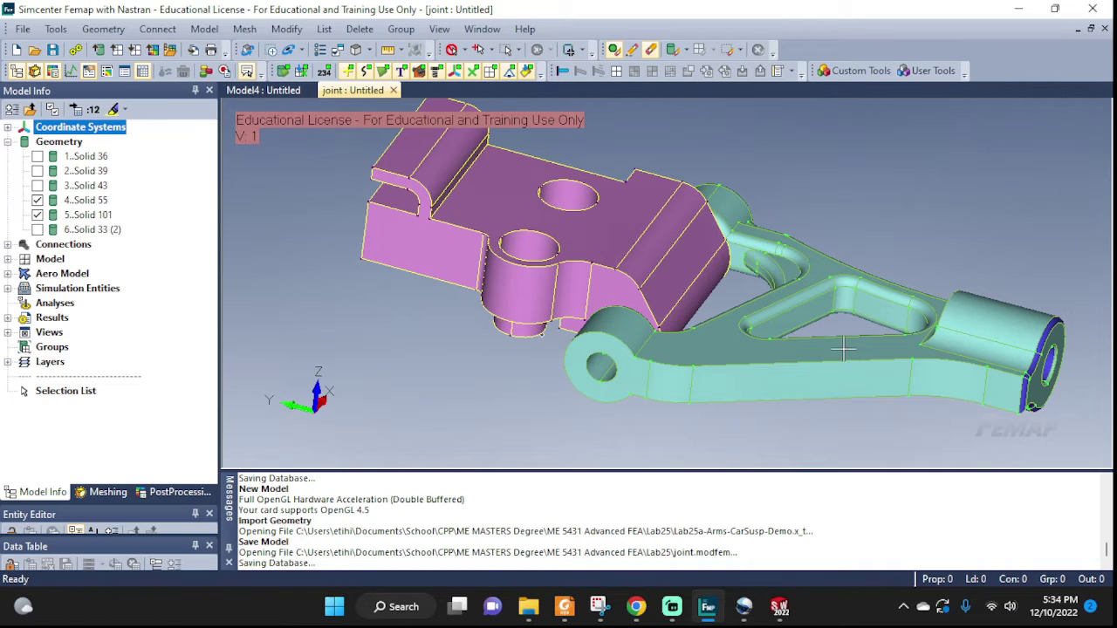
- Create an isotropic material titled M1 with a Young's modulus of 70e9 and a Poisson's ratio of .33
{"action": "left_click", "coordinate": [218, 31]}
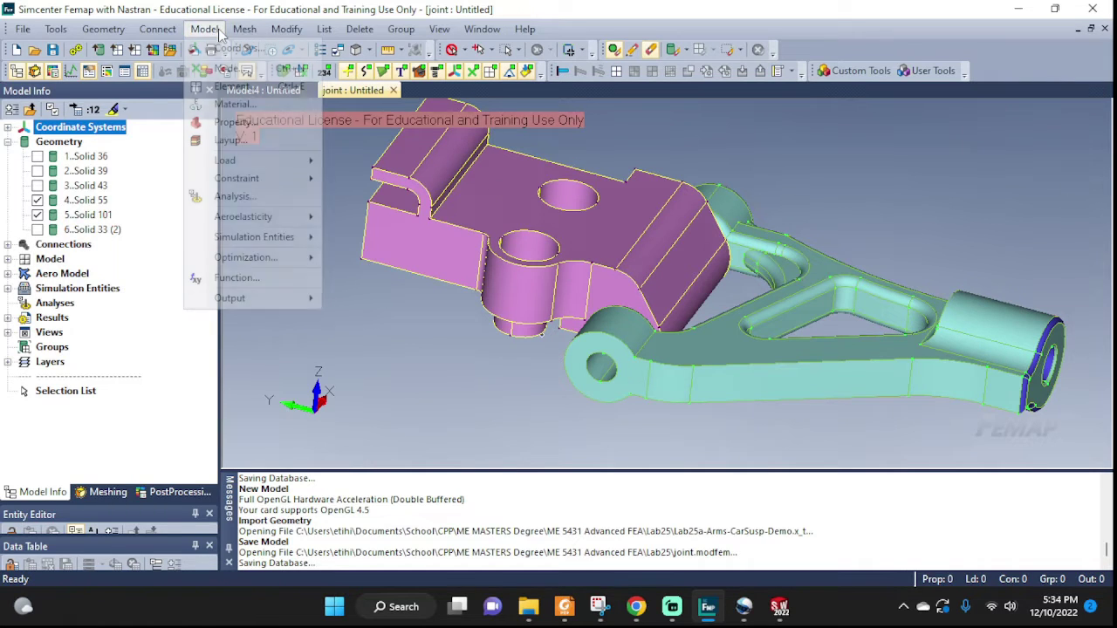
{"action": "left_click", "coordinate": [234, 105]}
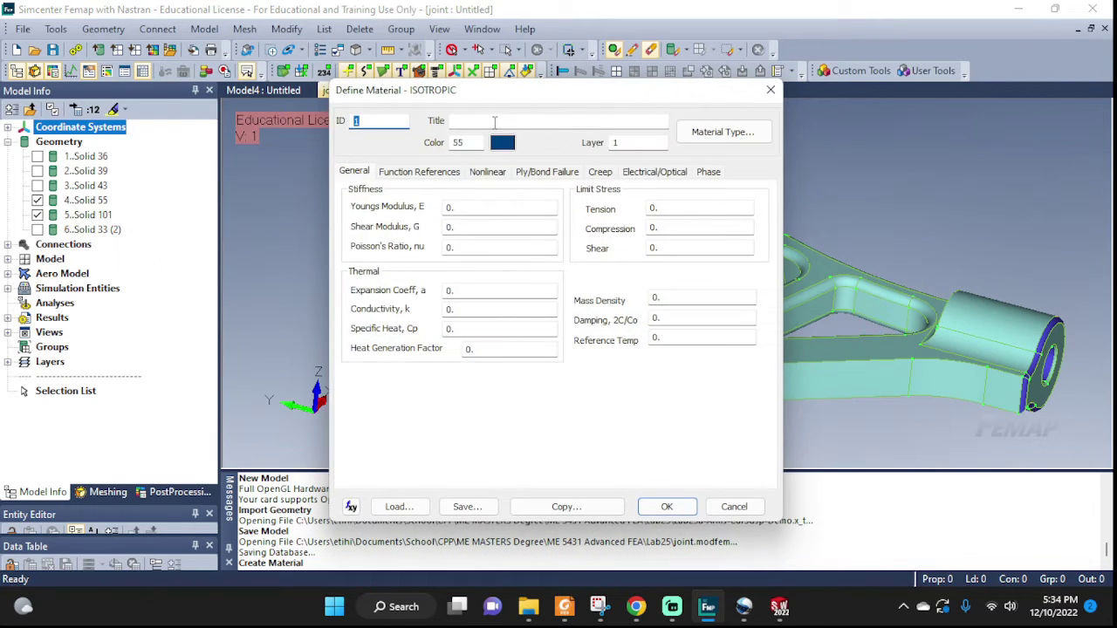
{"action": "left_click", "coordinate": [539, 123]}
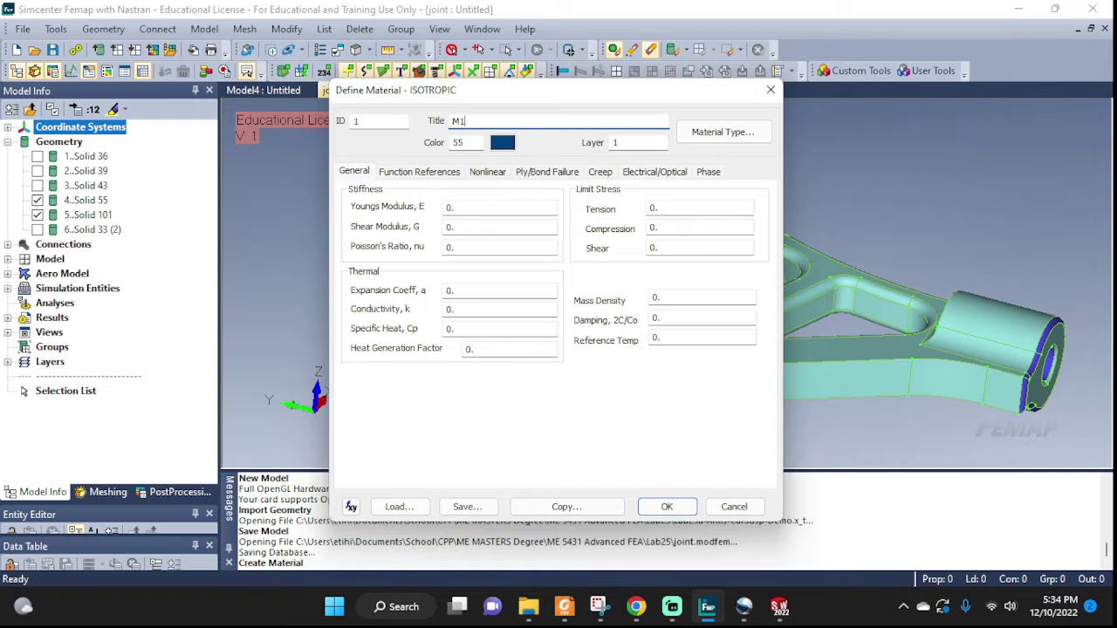
{"action": "left_click", "coordinate": [464, 208]}
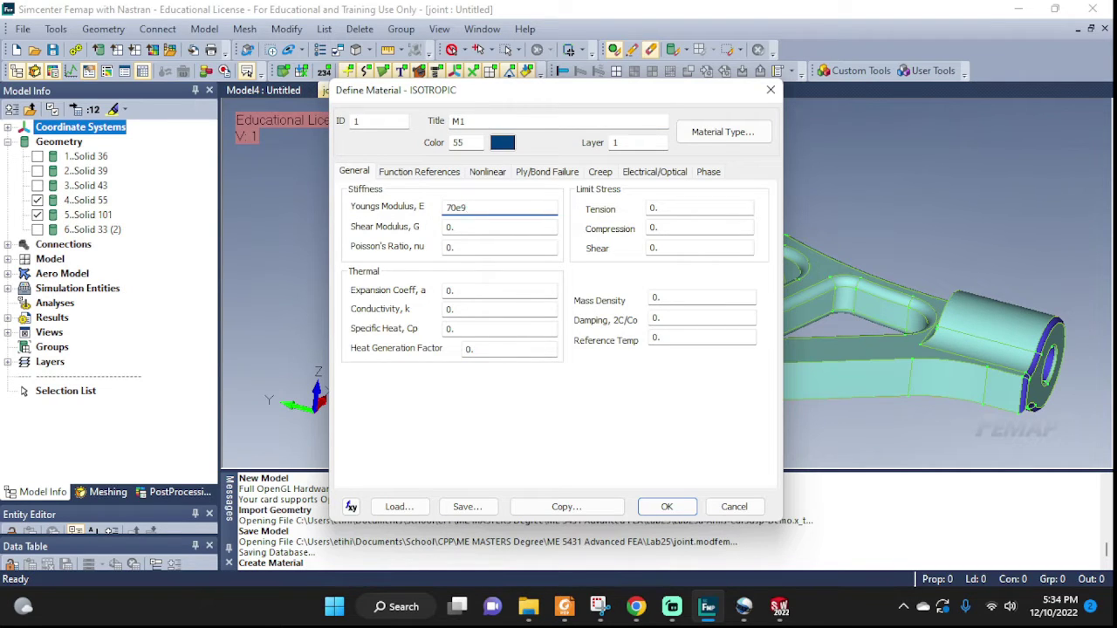
{"action": "key", "text": "Tab"}
{"action": "key", "text": "Tab"}
{"action": "type", "text": "."}
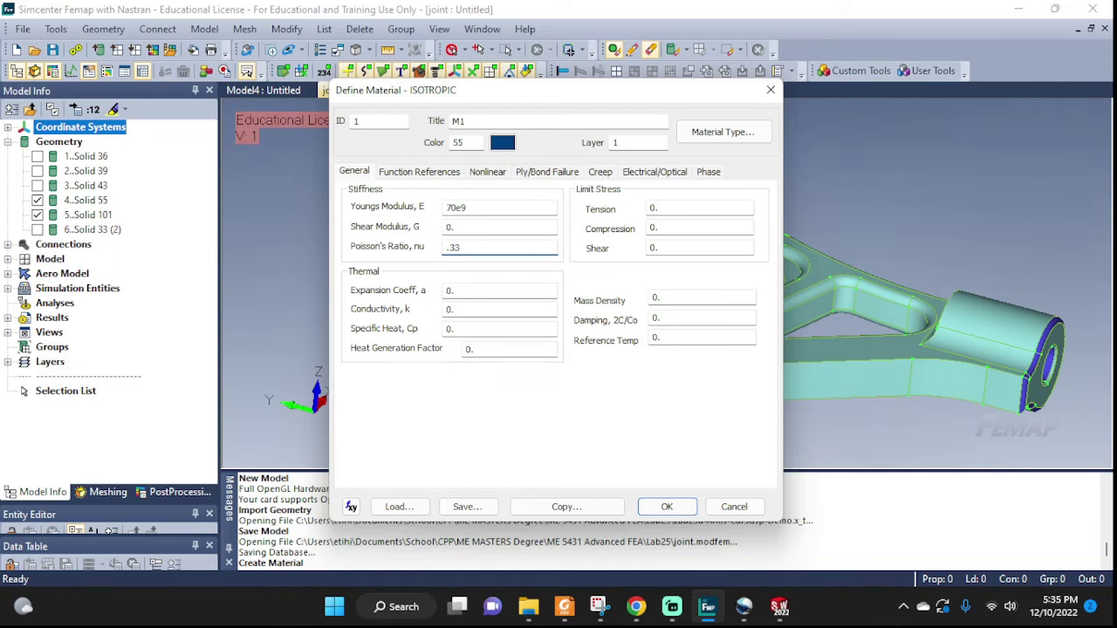
{"action": "type", "text": "33"}
{"action": "left_click", "coordinate": [681, 298]}
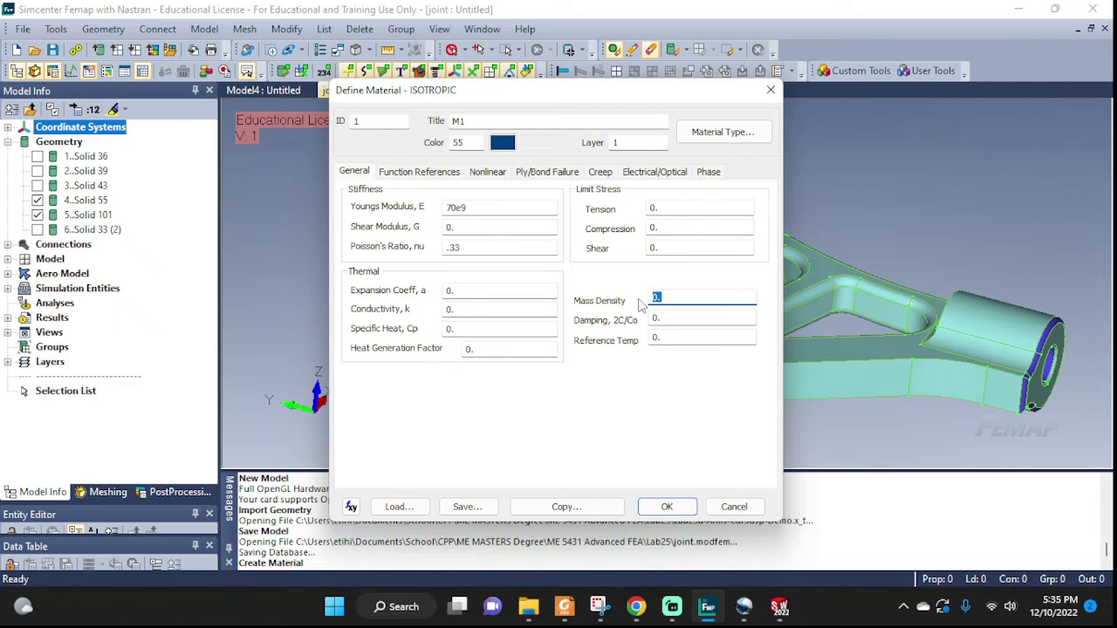
{"action": "left_click", "coordinate": [691, 504]}
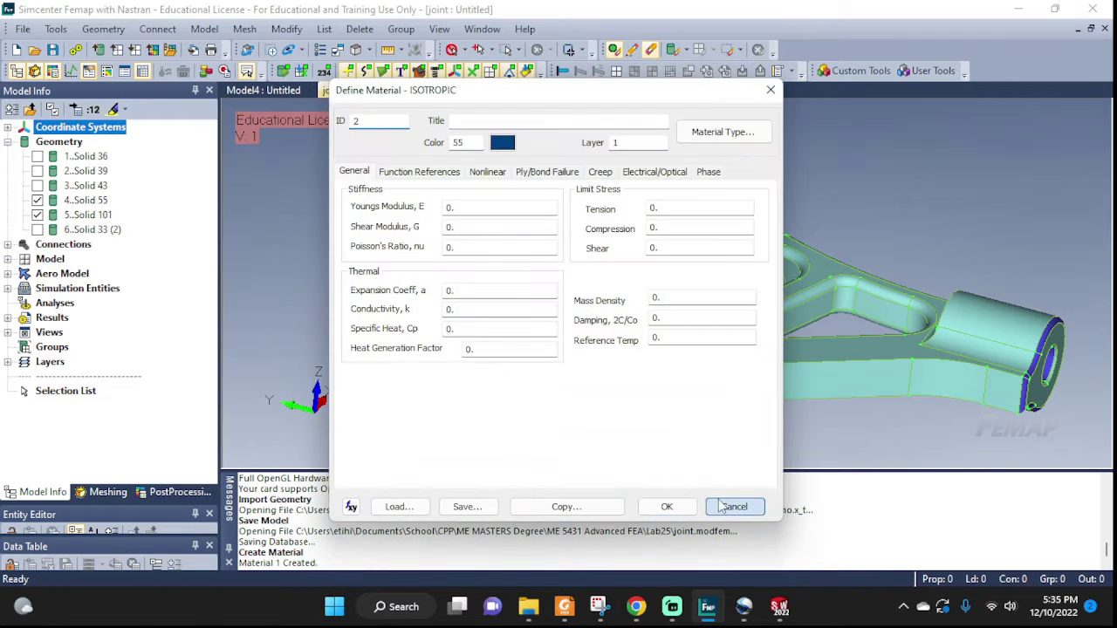
{"action": "left_click", "coordinate": [731, 507]}
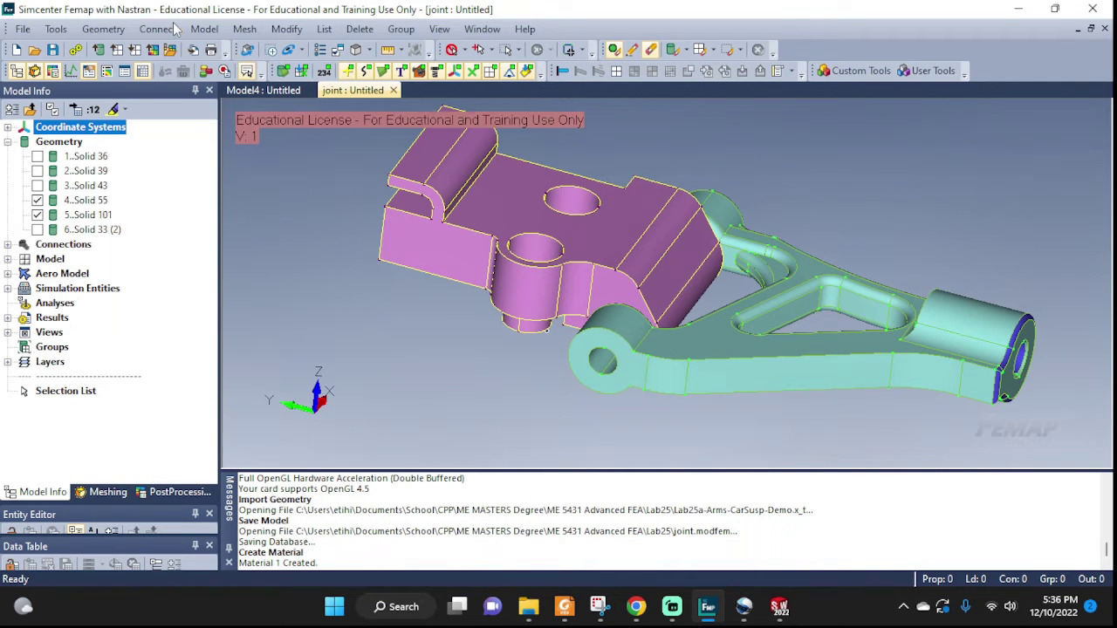
- Start a new property definition and set its element type to Solid
{"action": "left_click", "coordinate": [204, 29]}
{"action": "left_click", "coordinate": [228, 121]}
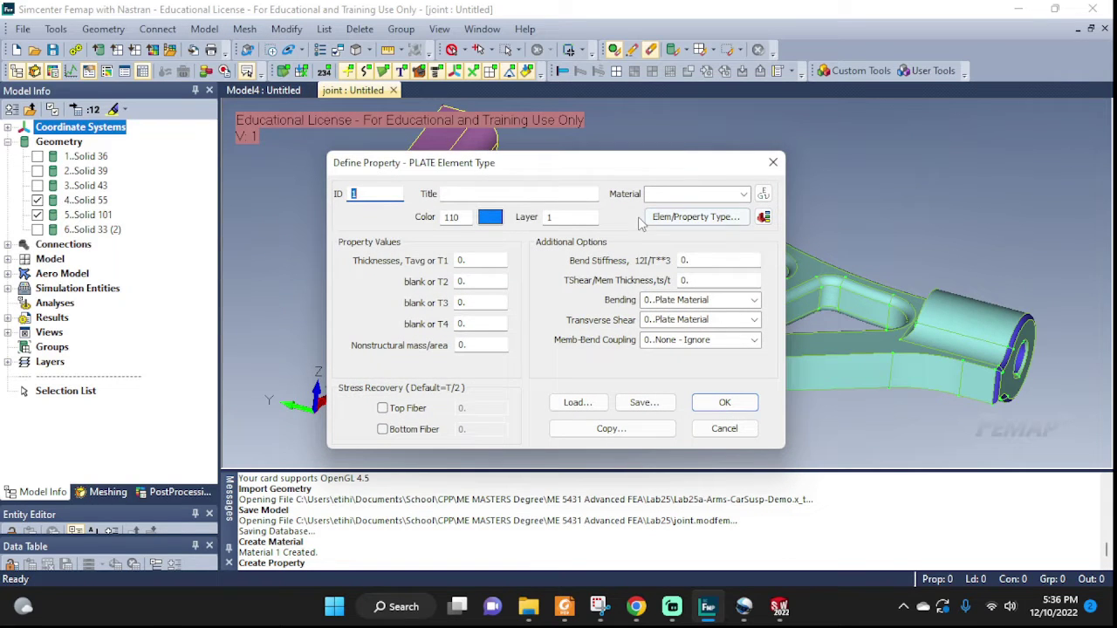
{"action": "left_click", "coordinate": [696, 217]}
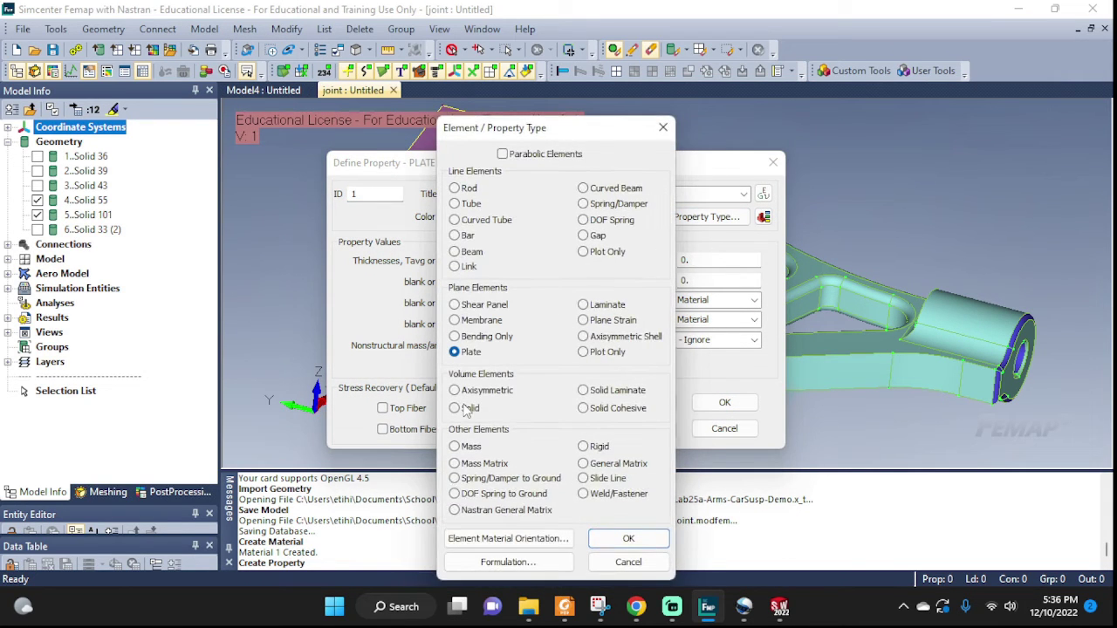
{"action": "left_click", "coordinate": [465, 408]}
{"action": "left_click", "coordinate": [625, 538]}
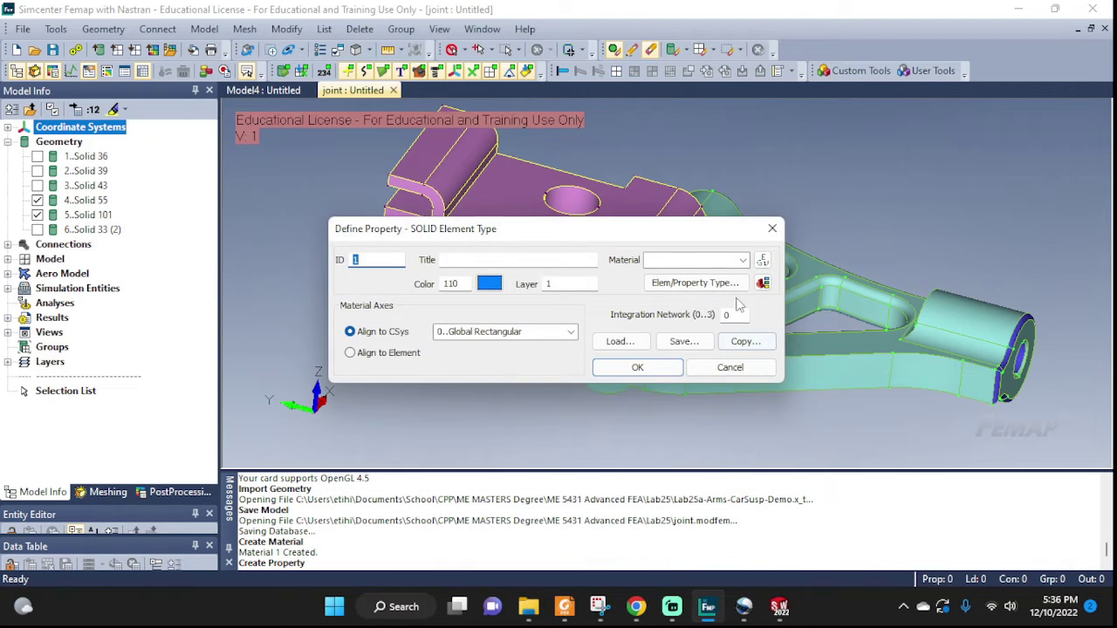
- Assign material M1 to the solid property, title it SOLIDs, and create it
{"action": "left_click", "coordinate": [743, 260]}
{"action": "left_click", "coordinate": [664, 273]}
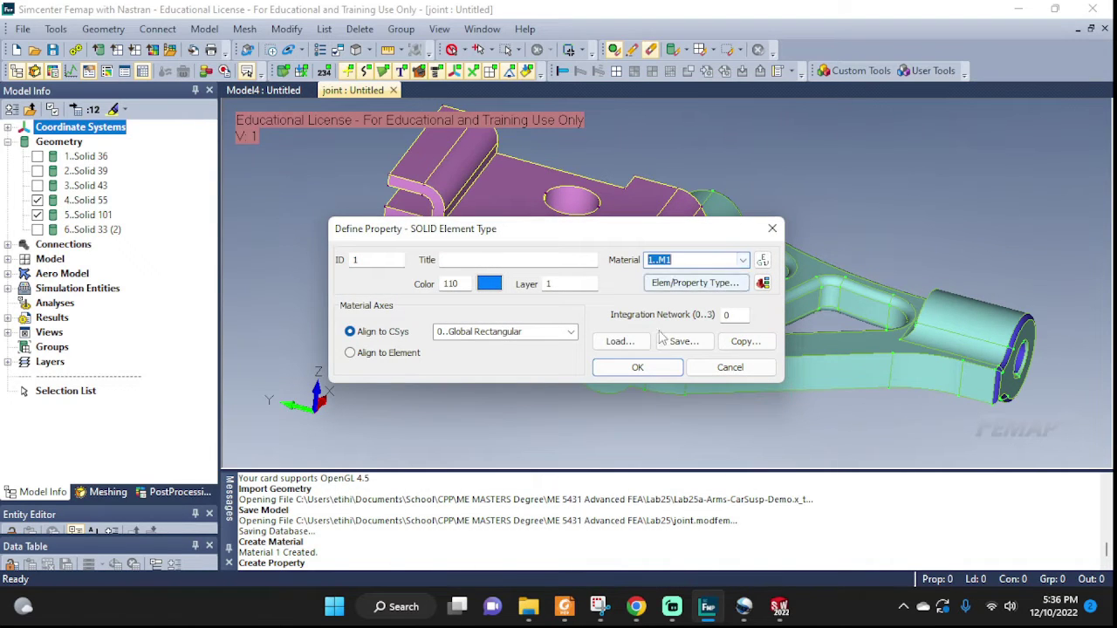
{"action": "left_click", "coordinate": [507, 260]}
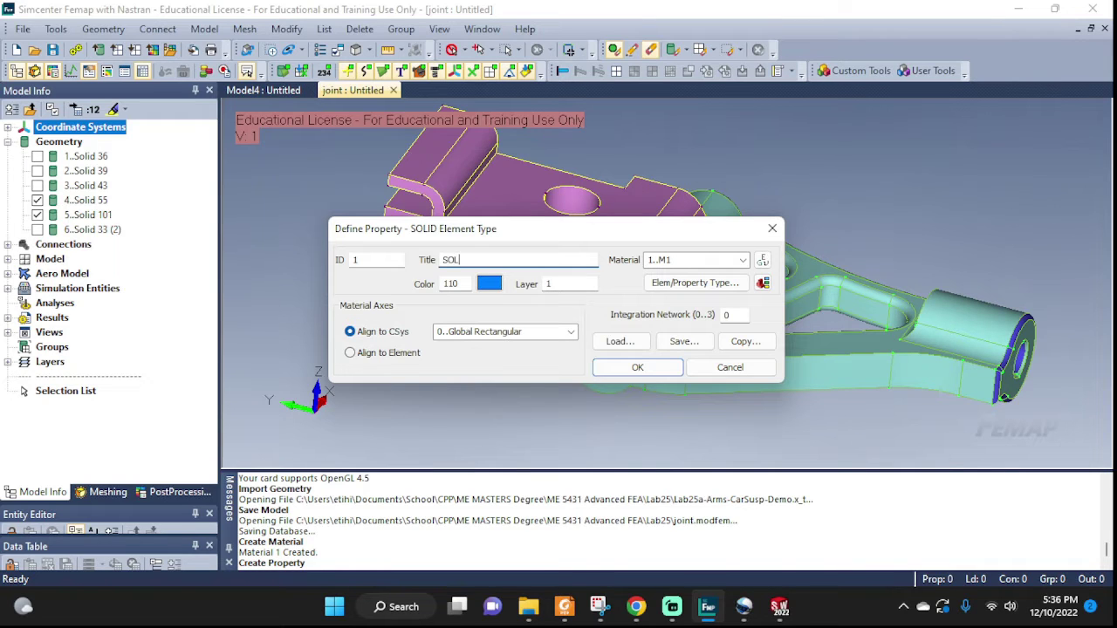
{"action": "type", "text": "SOLIDs"}
{"action": "left_click", "coordinate": [638, 367]}
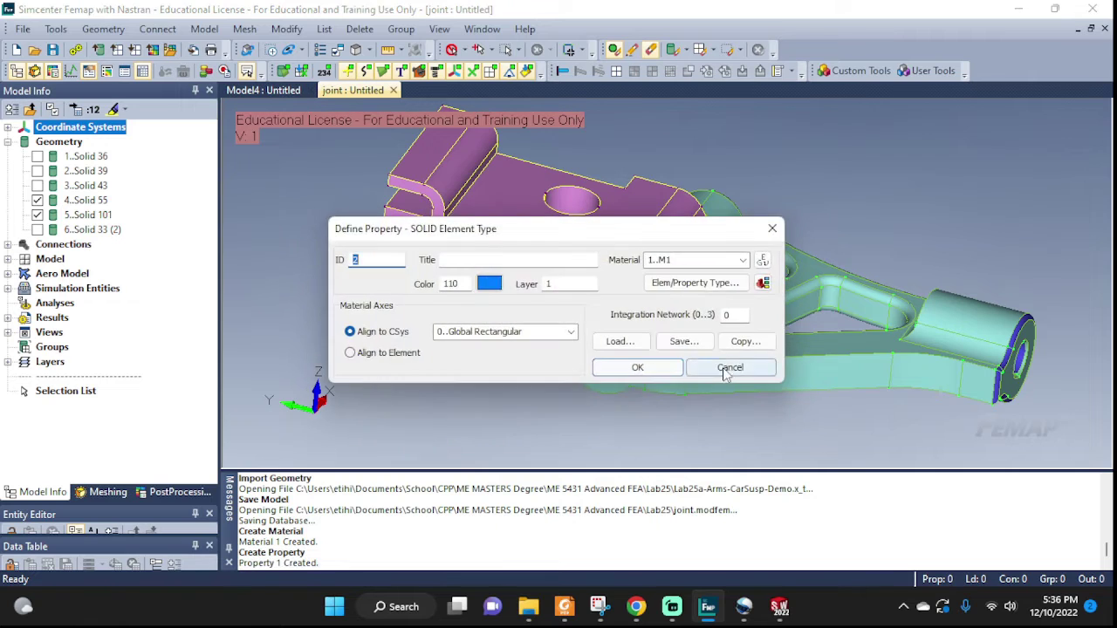
{"action": "left_click", "coordinate": [726, 367]}
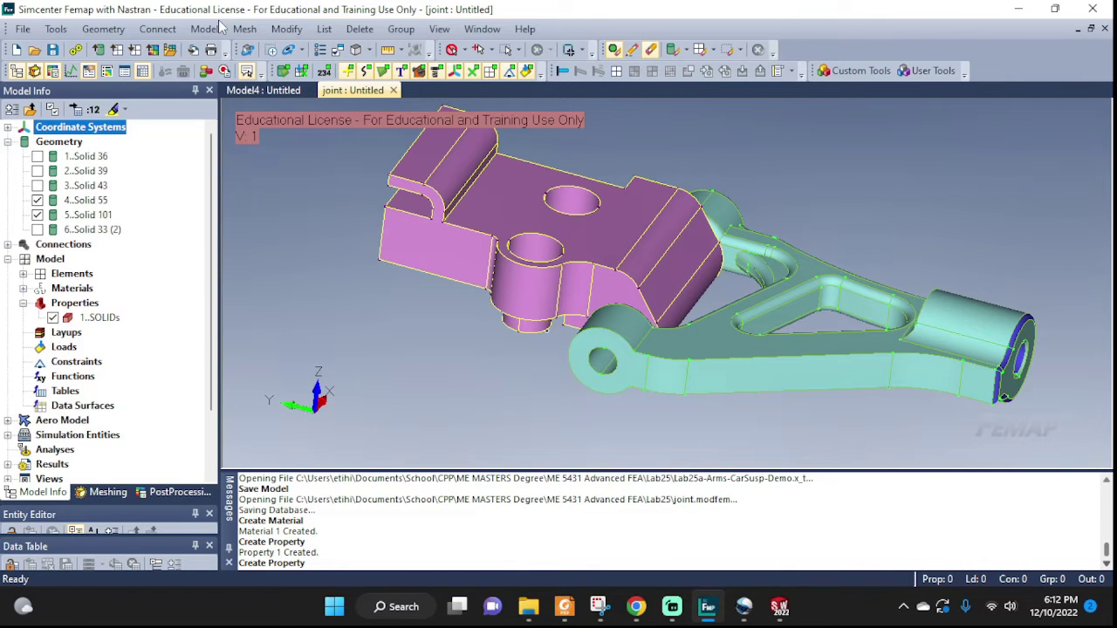
- Start tetrahedral meshing of solid geometry on the bracket (Solid 101) and the suspension arm (Solid 55)
{"action": "left_click", "coordinate": [248, 31]}
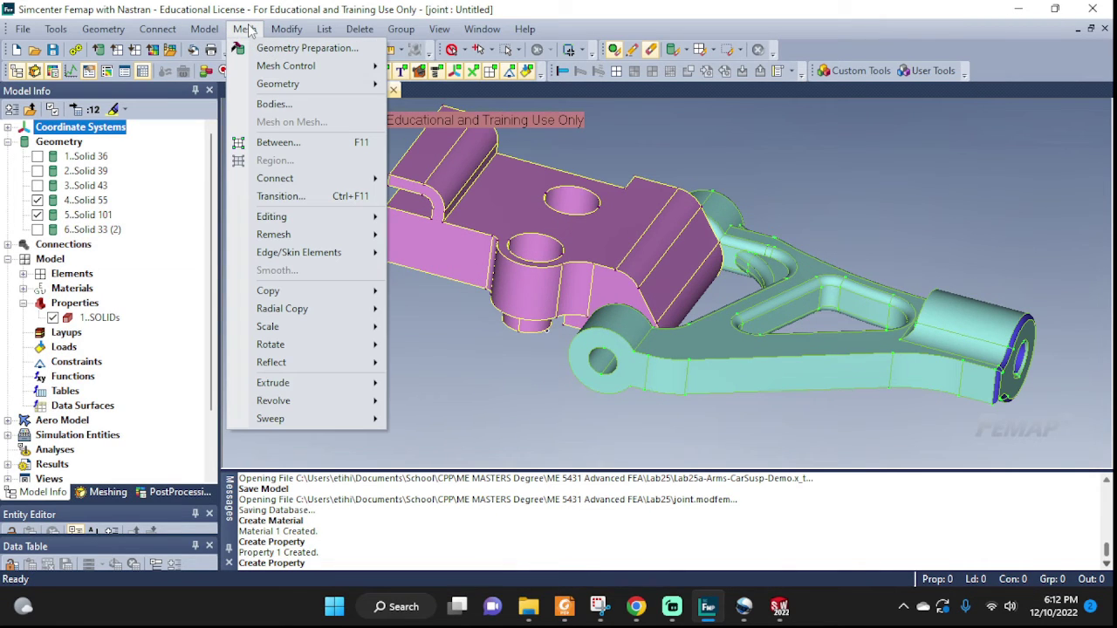
{"action": "mouse_move", "coordinate": [293, 72]}
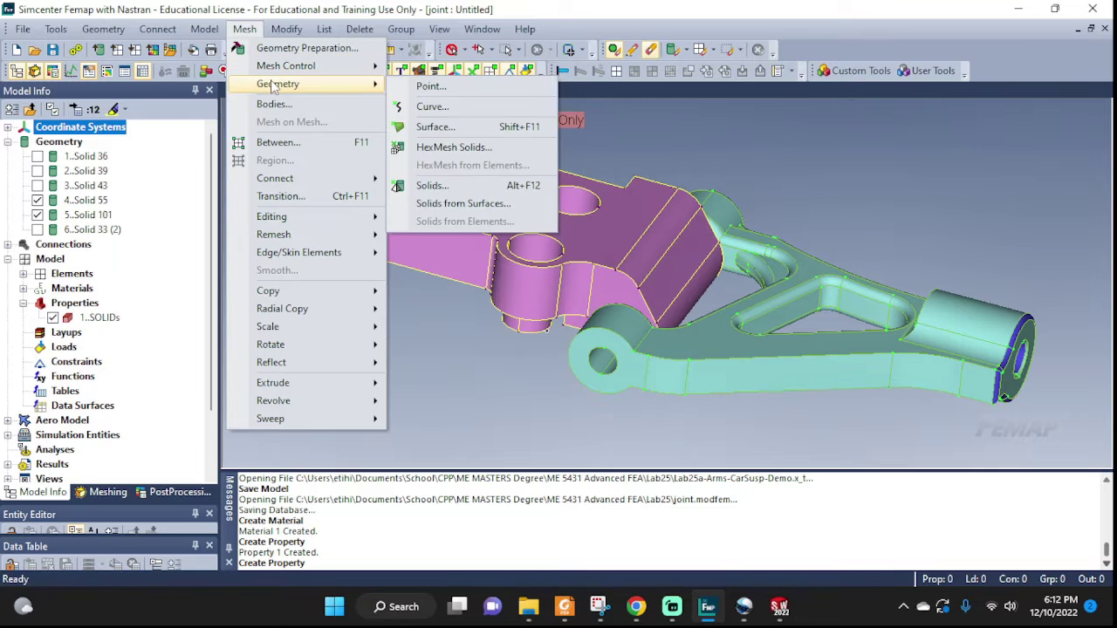
{"action": "left_click", "coordinate": [430, 186]}
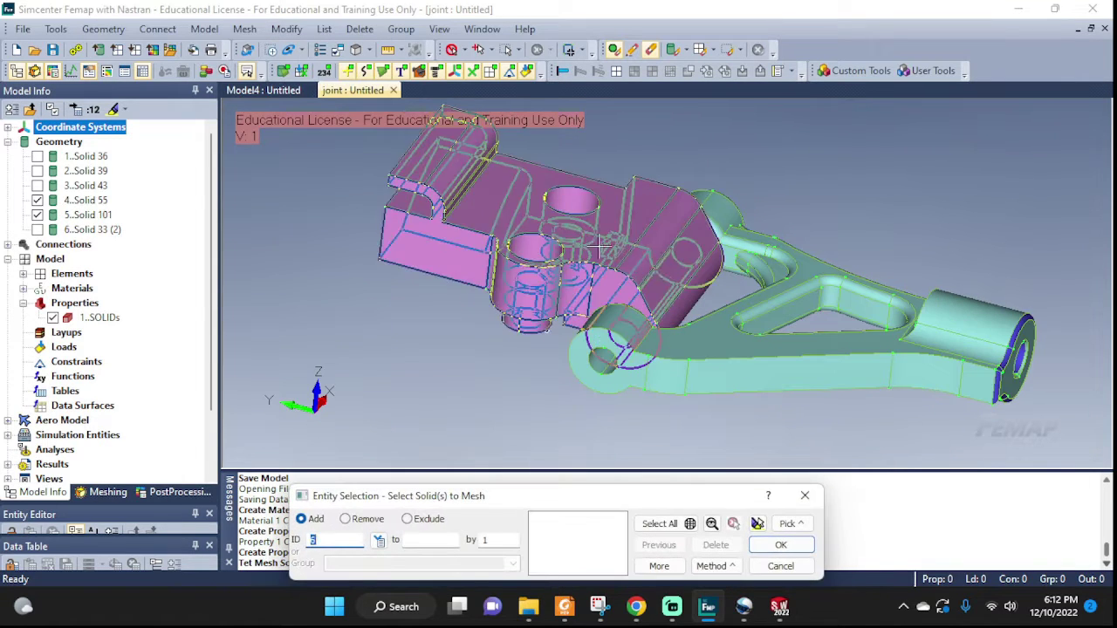
{"action": "left_click", "coordinate": [786, 270]}
{"action": "left_click", "coordinate": [785, 270]}
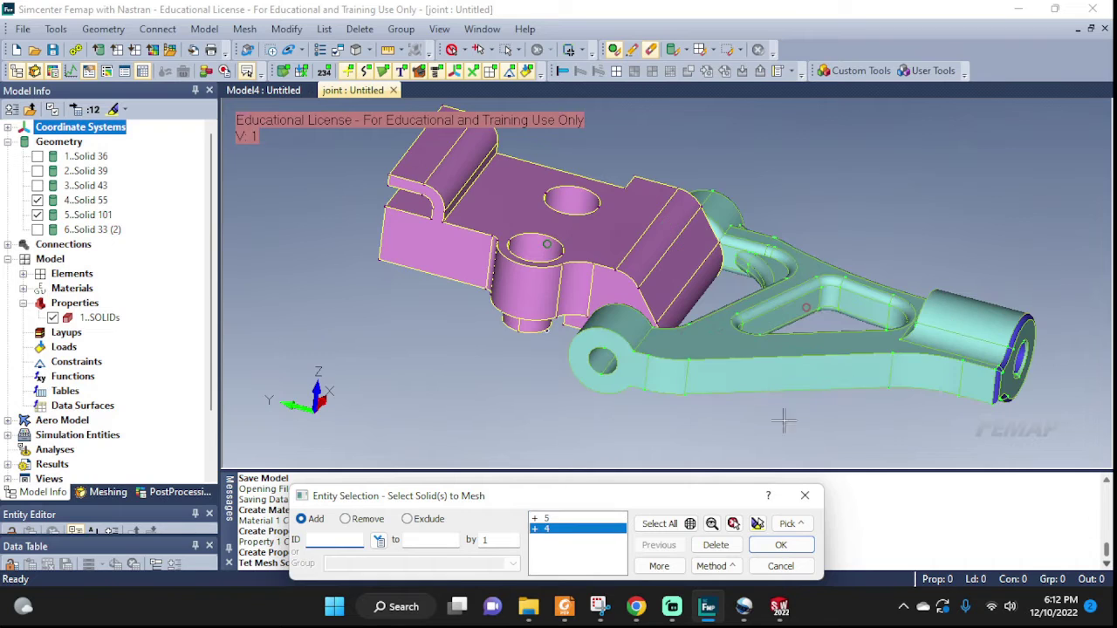
{"action": "left_click", "coordinate": [781, 545]}
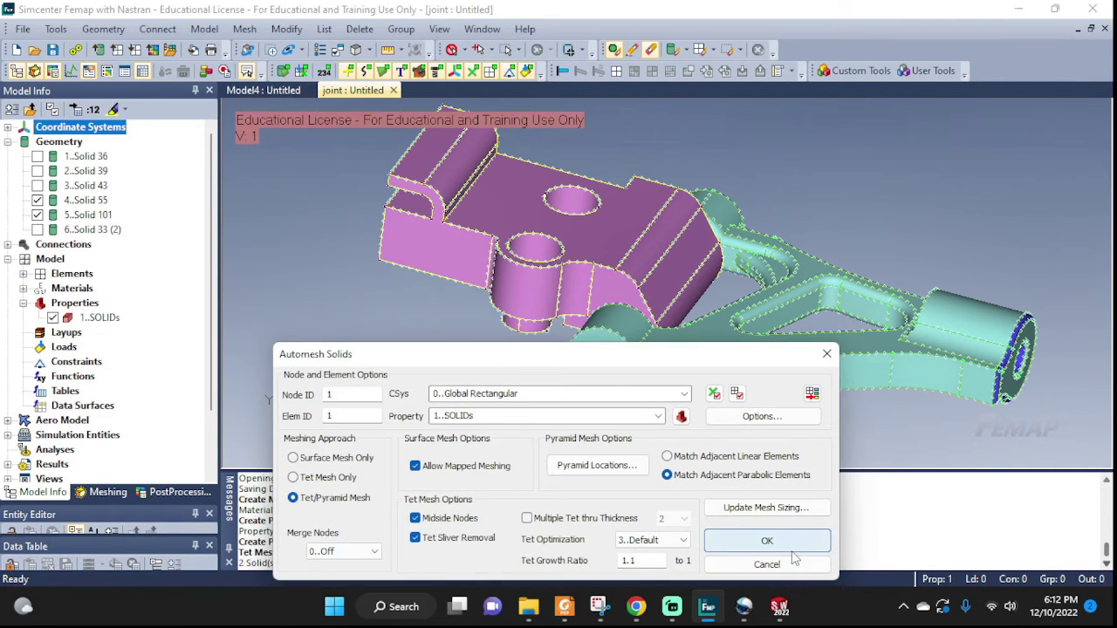
- Mesh both solids with the SOLIDs property, using the Tet Mesh Only approach with midside nodes turned off
{"action": "left_click", "coordinate": [324, 480]}
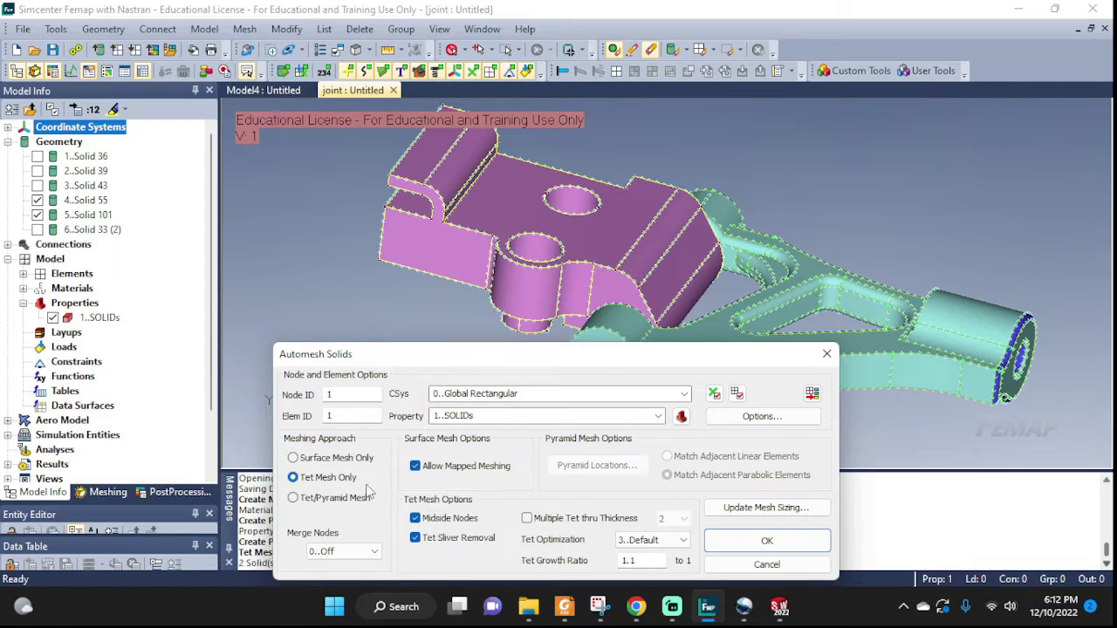
{"action": "left_click", "coordinate": [418, 519]}
{"action": "left_click", "coordinate": [441, 520]}
{"action": "left_click", "coordinate": [470, 522]}
{"action": "left_click_drag", "start_coordinate": [495, 371], "coordinate": [297, 340]}
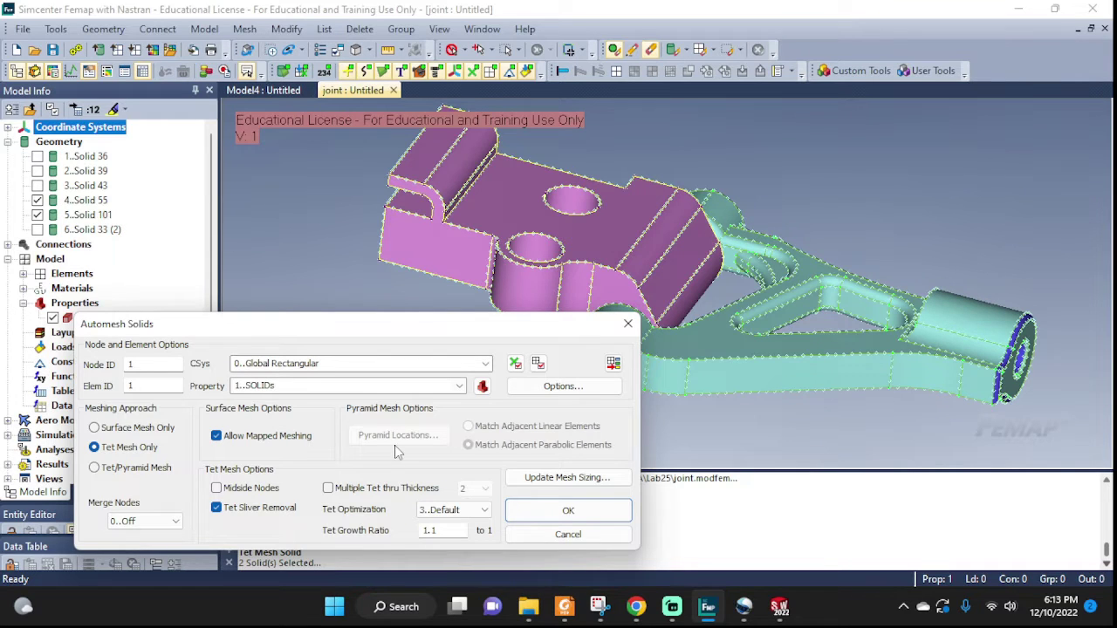
{"action": "left_click", "coordinate": [568, 510]}
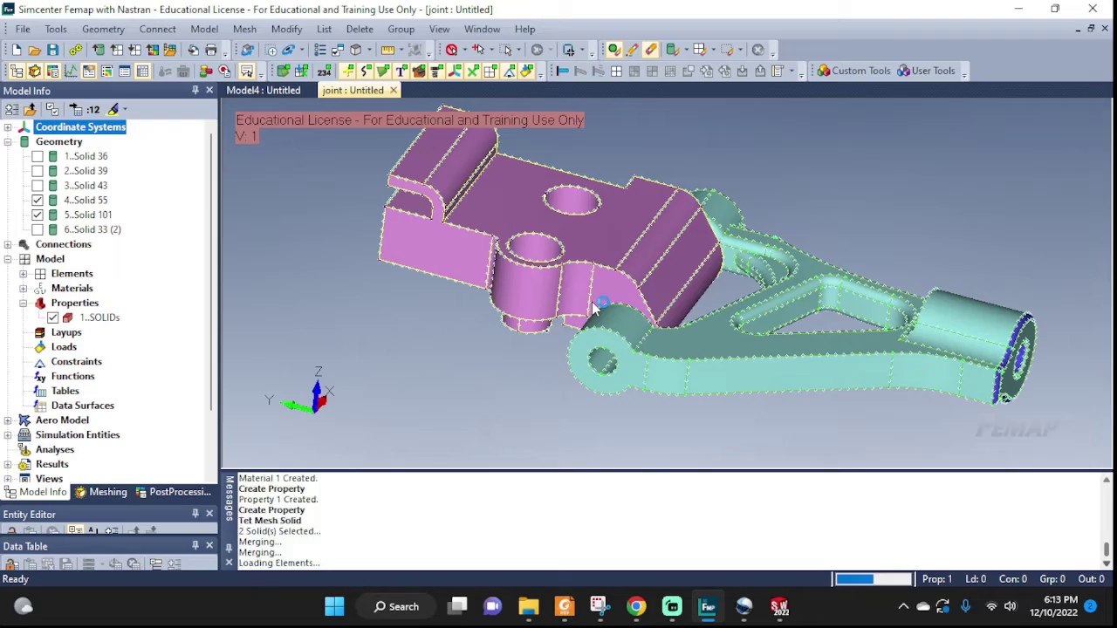
- Start a new element definition, set its type to Rigid, and choose the RBE2 form after viewing the RBE3 options
{"action": "scroll", "coordinate": [731, 304], "scroll_direction": "up", "scroll_amount": 5}
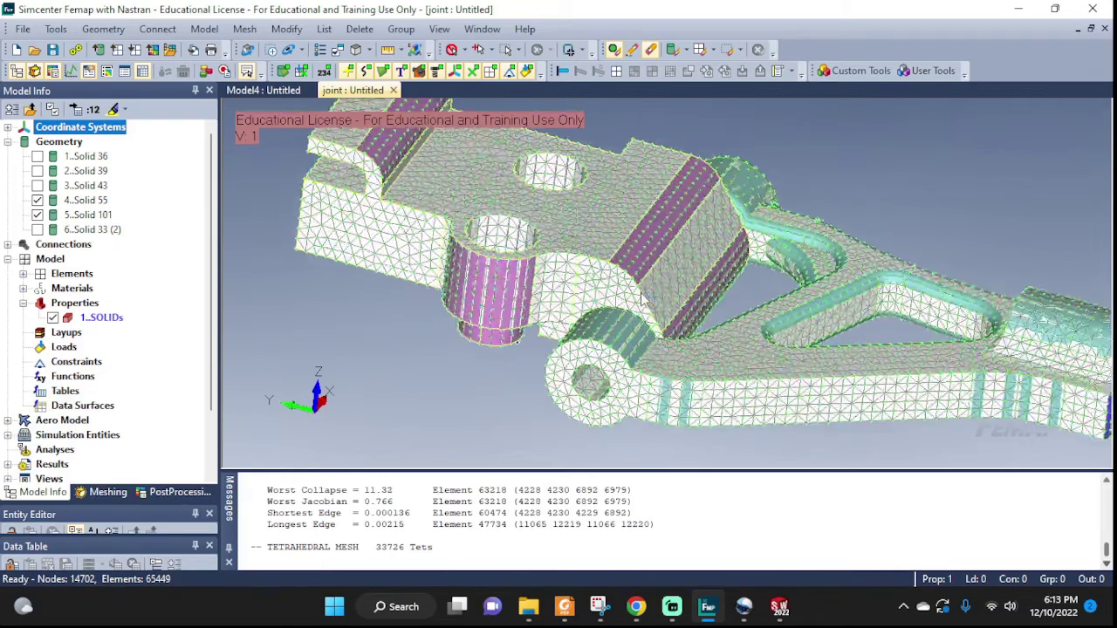
{"action": "mouse_move", "coordinate": [665, 325]}
{"action": "middle_mouse_down"}
{"action": "mouse_move", "coordinate": [691, 278]}
{"action": "mouse_move", "coordinate": [661, 319]}
{"action": "middle_mouse_up"}
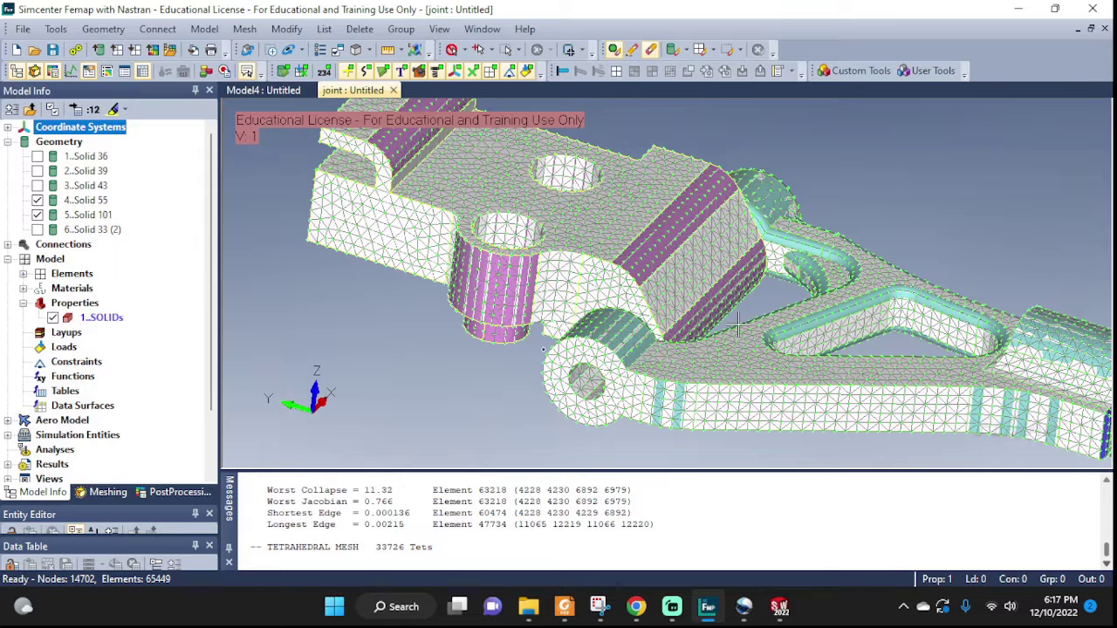
{"action": "left_click", "coordinate": [205, 29]}
{"action": "left_click", "coordinate": [232, 85]}
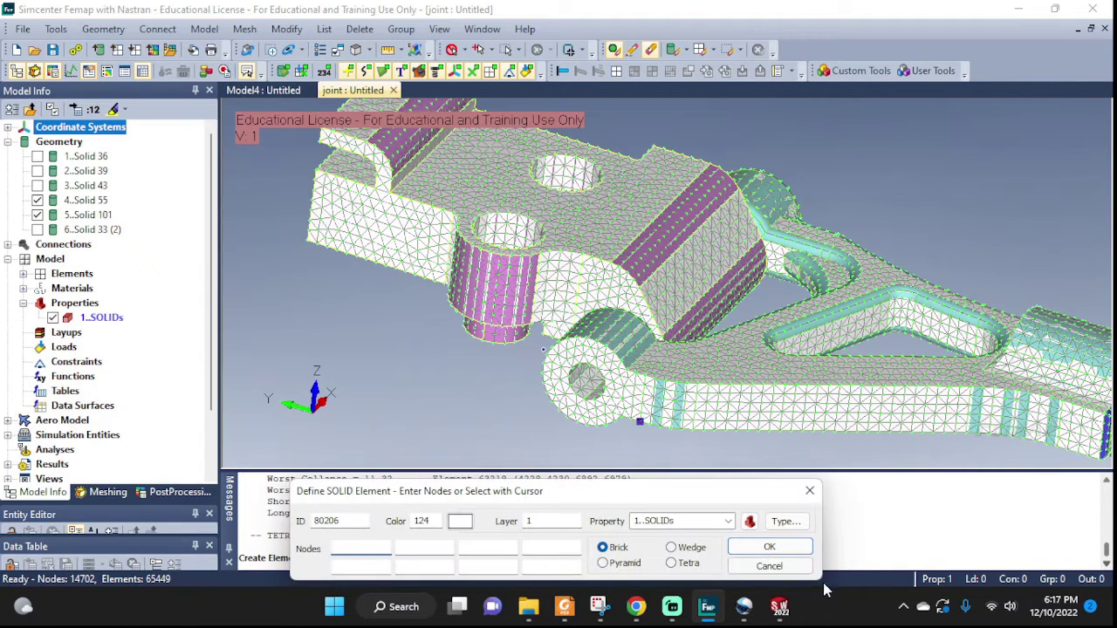
{"action": "left_click", "coordinate": [785, 522]}
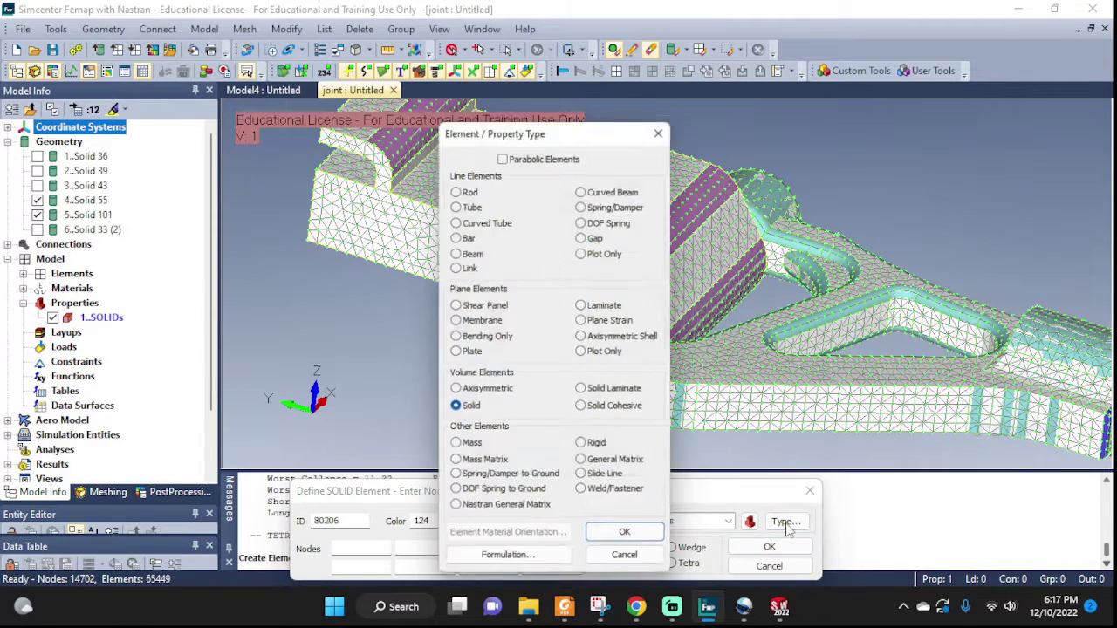
{"action": "left_click", "coordinate": [596, 444]}
{"action": "left_click", "coordinate": [623, 534]}
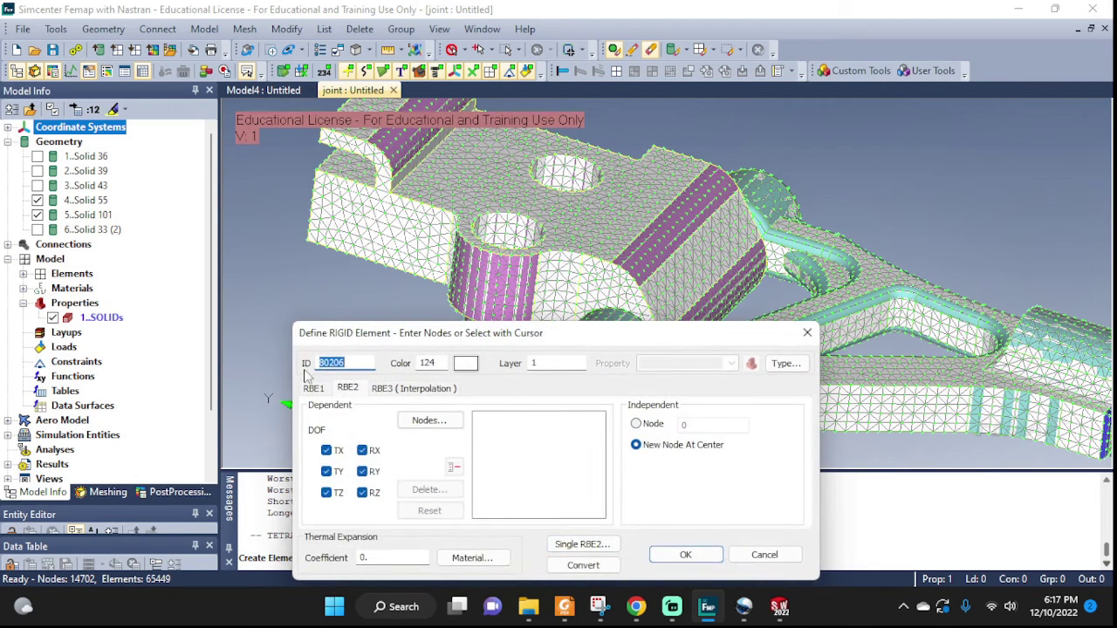
{"action": "left_click", "coordinate": [349, 389]}
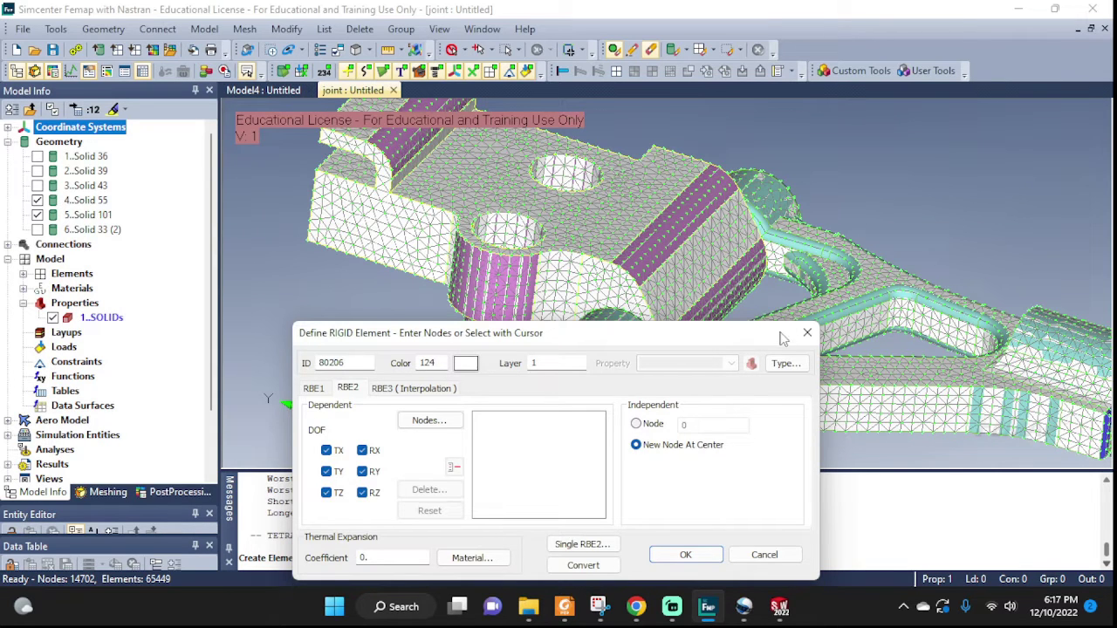
{"action": "left_click_drag", "start_coordinate": [744, 336], "coordinate": [722, 414]}
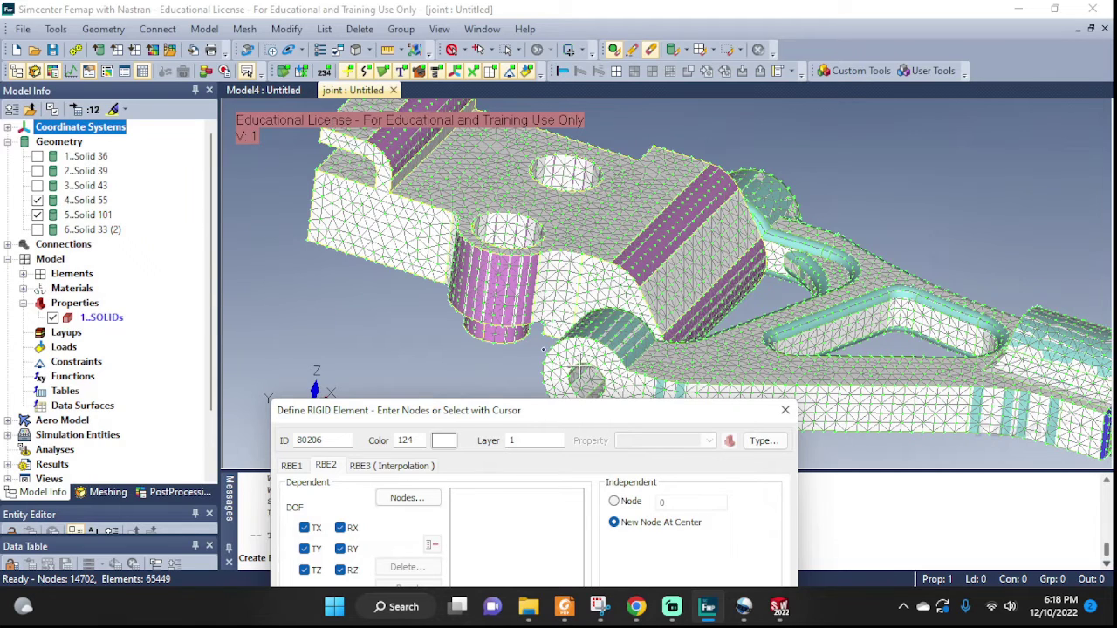
{"action": "left_click_drag", "start_coordinate": [575, 411], "coordinate": [576, 345]}
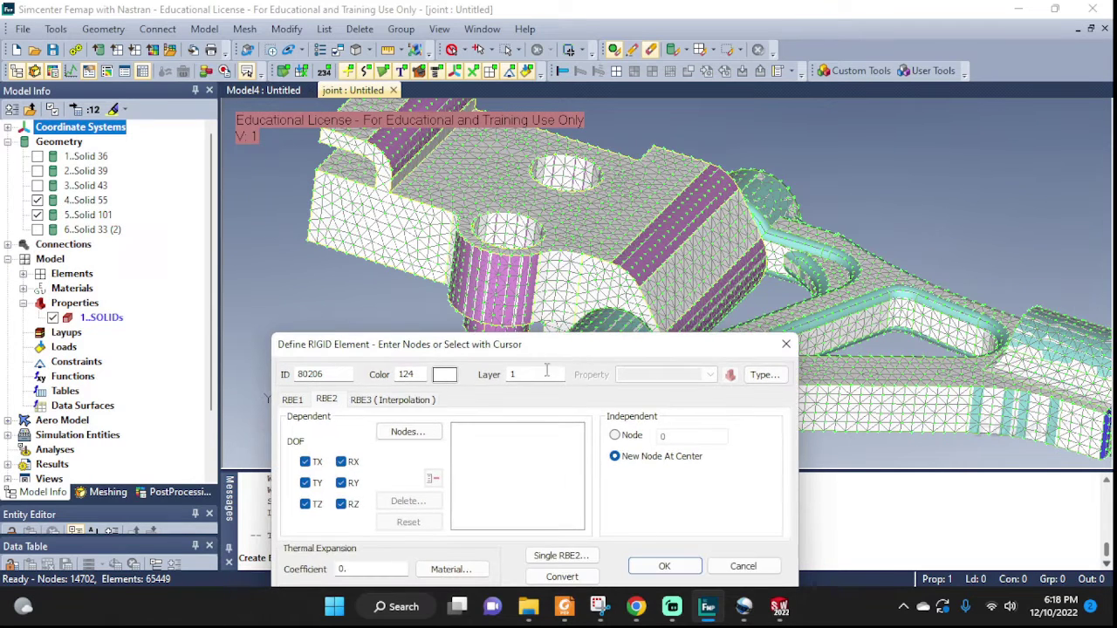
{"action": "left_click", "coordinate": [363, 401]}
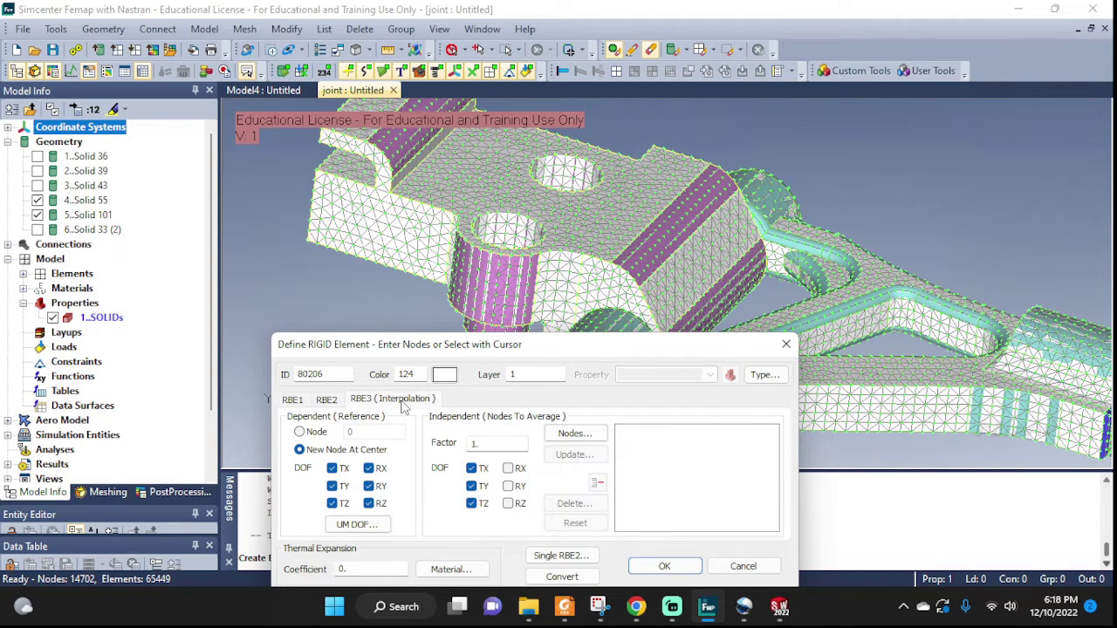
{"action": "left_click", "coordinate": [324, 398]}
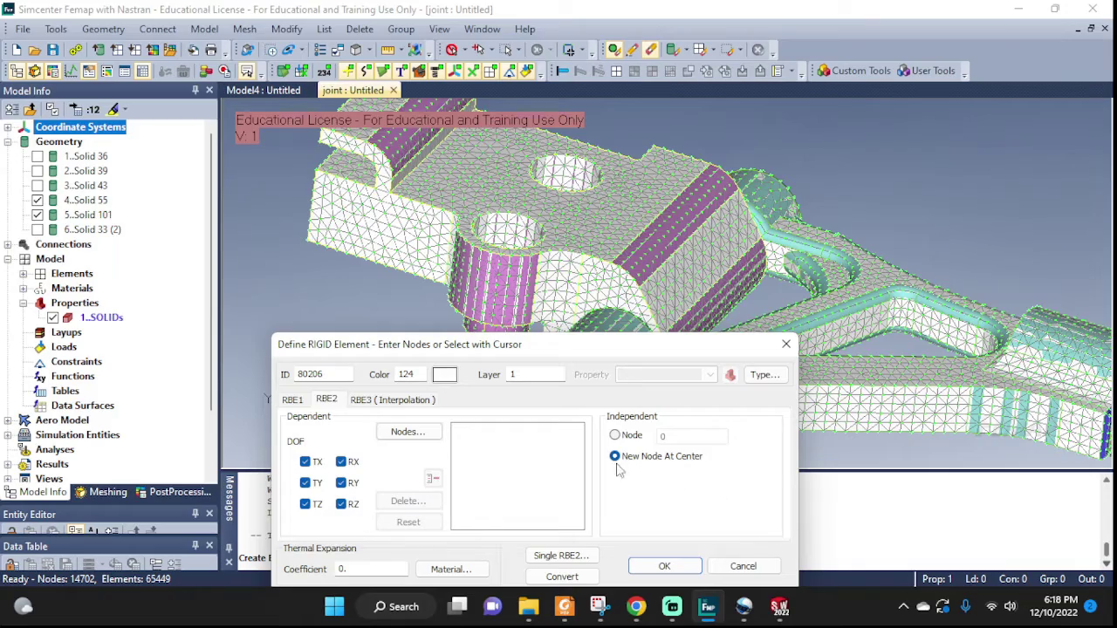
- Begin selecting the RBE2's dependent nodes at the arm's near pin hole, with the selection method set to nodes on surface
{"action": "left_click_drag", "start_coordinate": [659, 344], "coordinate": [659, 442]}
{"action": "scroll", "coordinate": [615, 390], "scroll_direction": "up", "scroll_amount": 2}
{"action": "scroll", "coordinate": [615, 390], "scroll_direction": "up", "scroll_amount": 5}
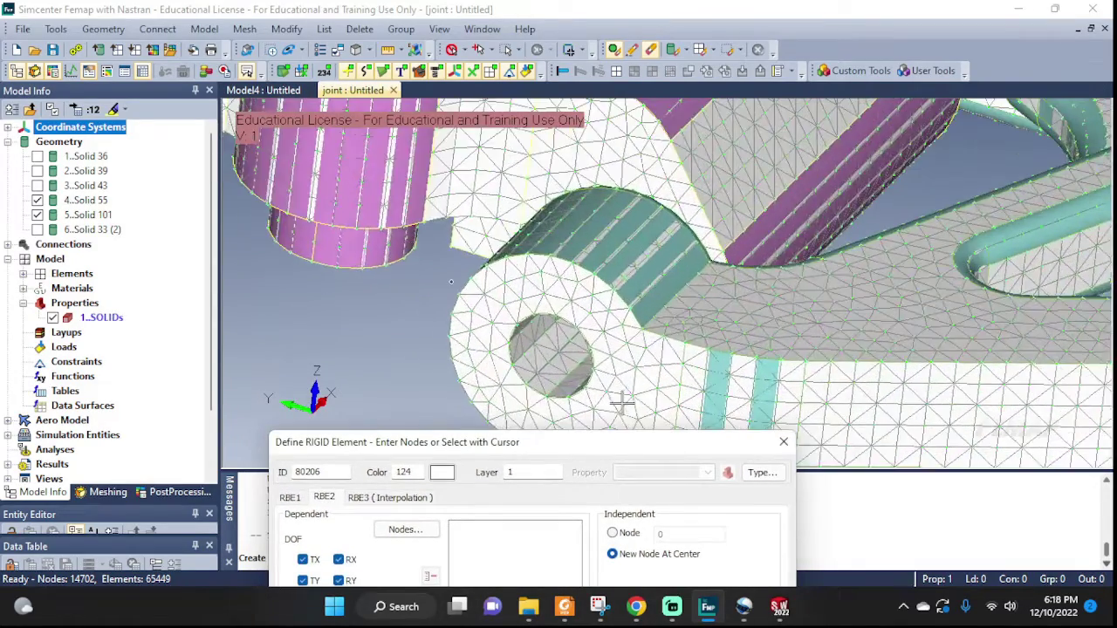
{"action": "middle_click_drag", "start_coordinate": [663, 375], "coordinate": [621, 384]}
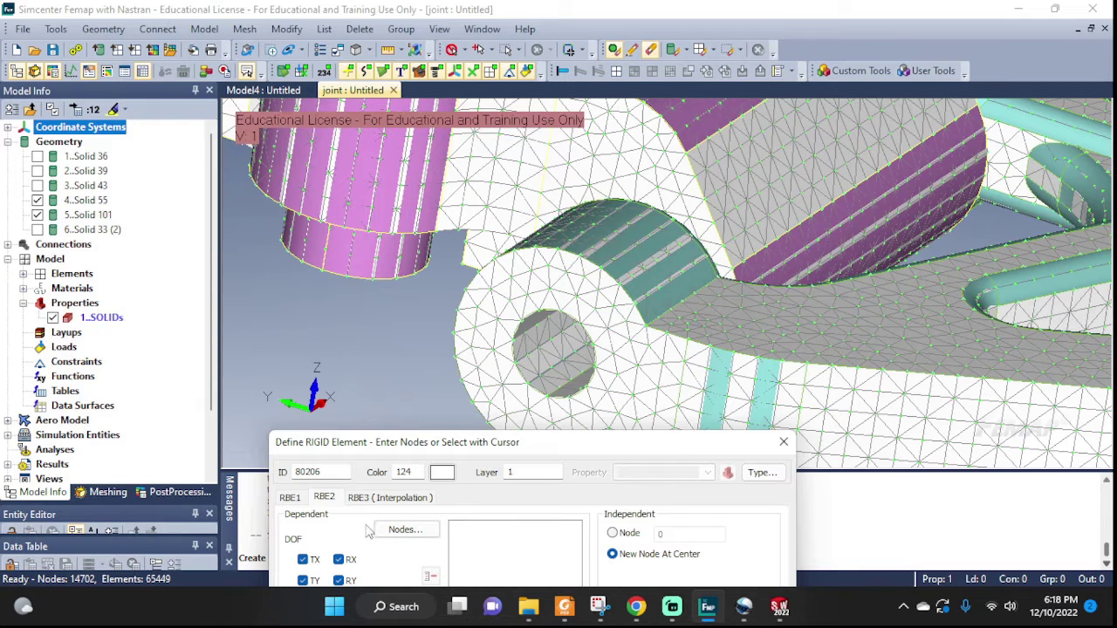
{"action": "left_click", "coordinate": [404, 530]}
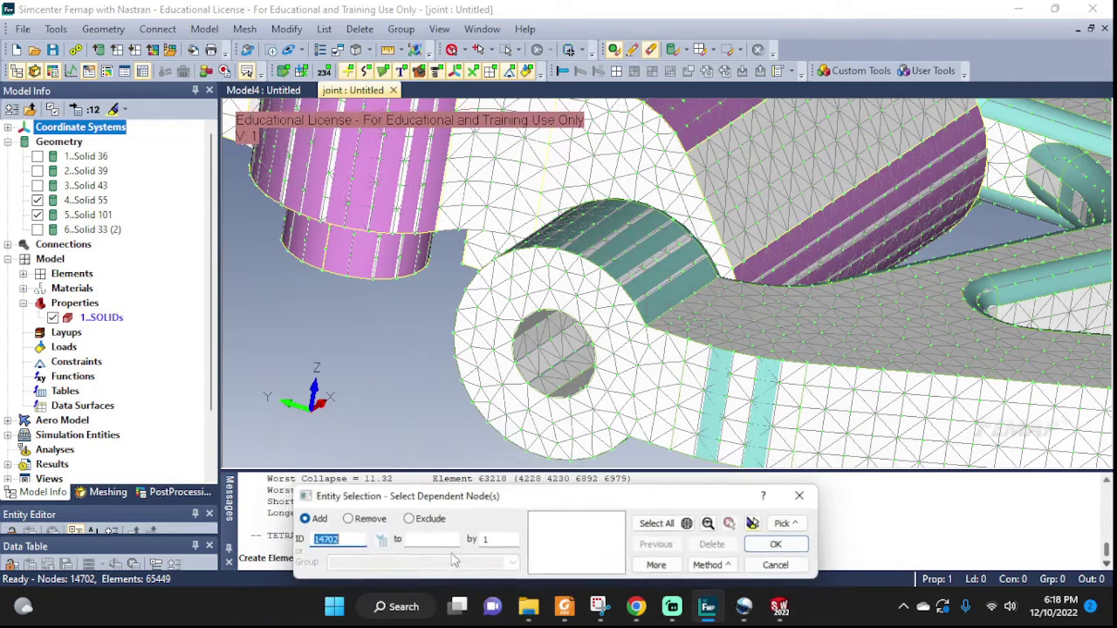
{"action": "left_click", "coordinate": [734, 567]}
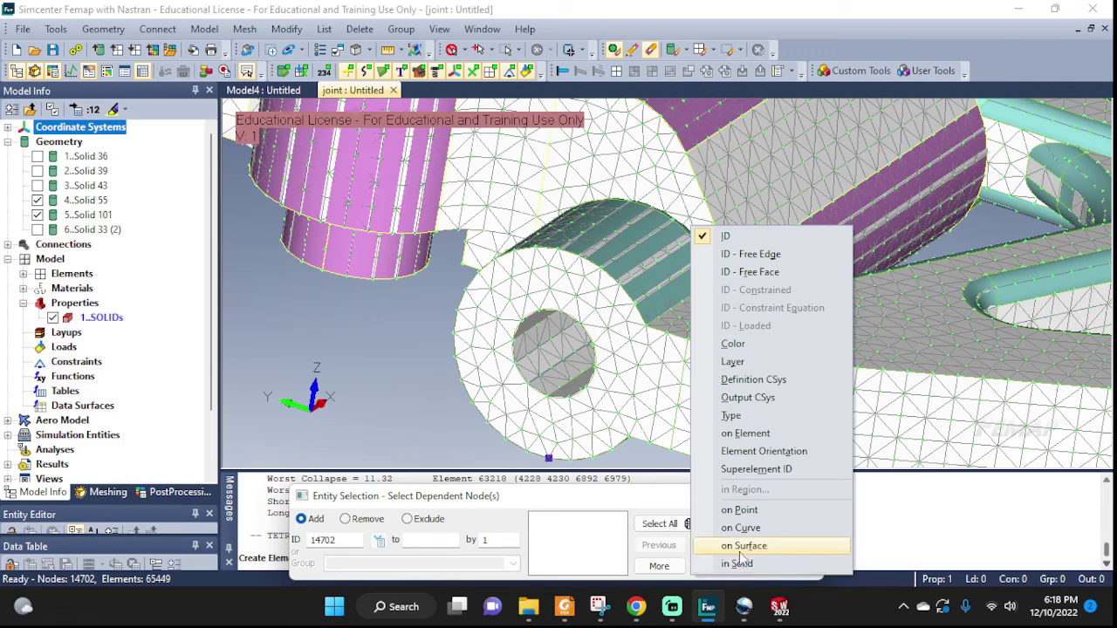
{"action": "left_click", "coordinate": [748, 547]}
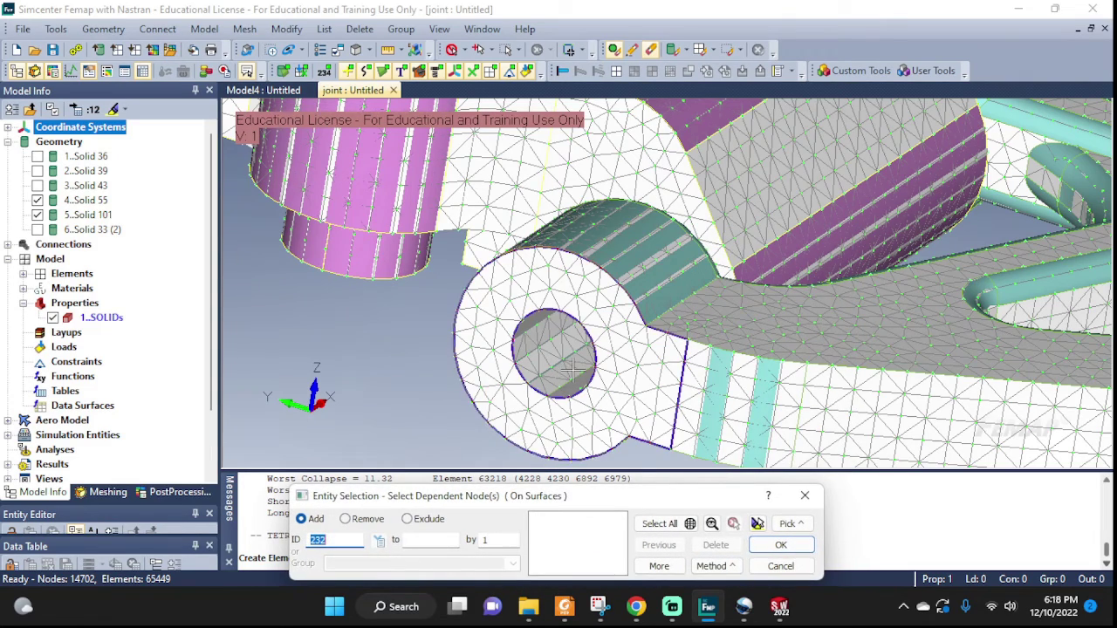
- Hide Solid 101 and turn off the display of elements and nodes around the arm's pin hole
{"action": "scroll", "coordinate": [572, 356], "scroll_direction": "up", "scroll_amount": 2}
{"action": "scroll", "coordinate": [572, 357], "scroll_direction": "up", "scroll_amount": 3}
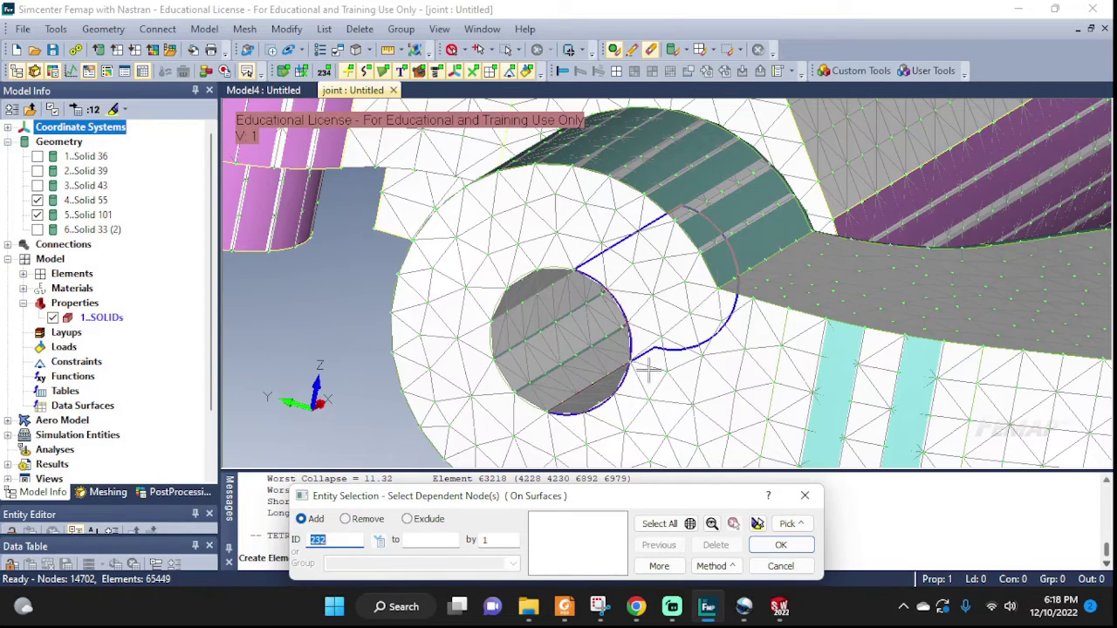
{"action": "middle_click_drag", "start_coordinate": [725, 367], "coordinate": [774, 387]}
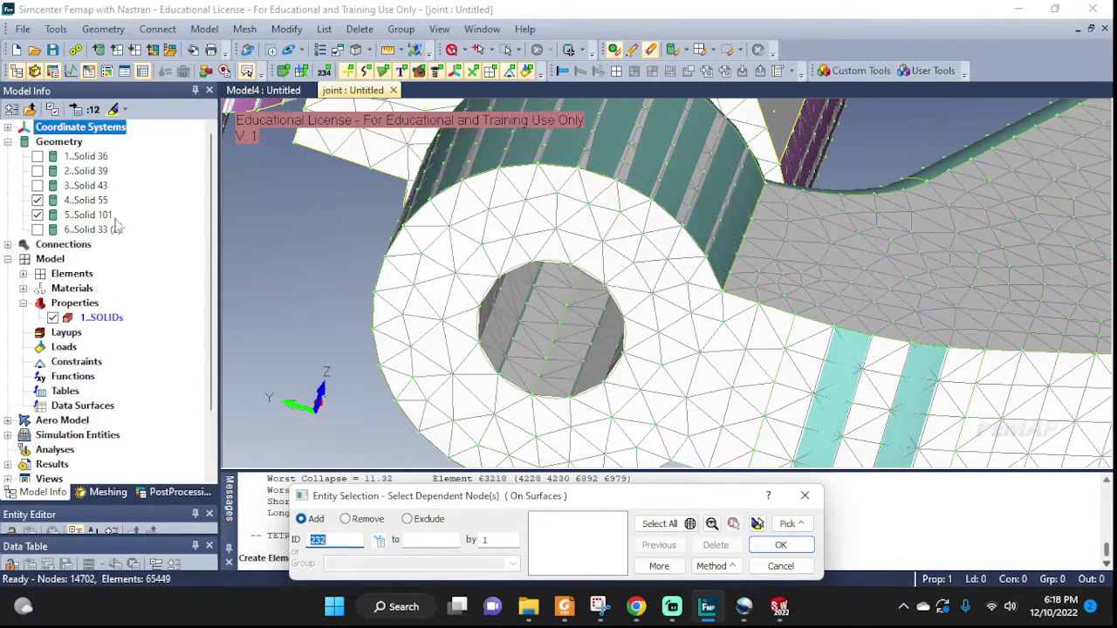
{"action": "left_click", "coordinate": [38, 216]}
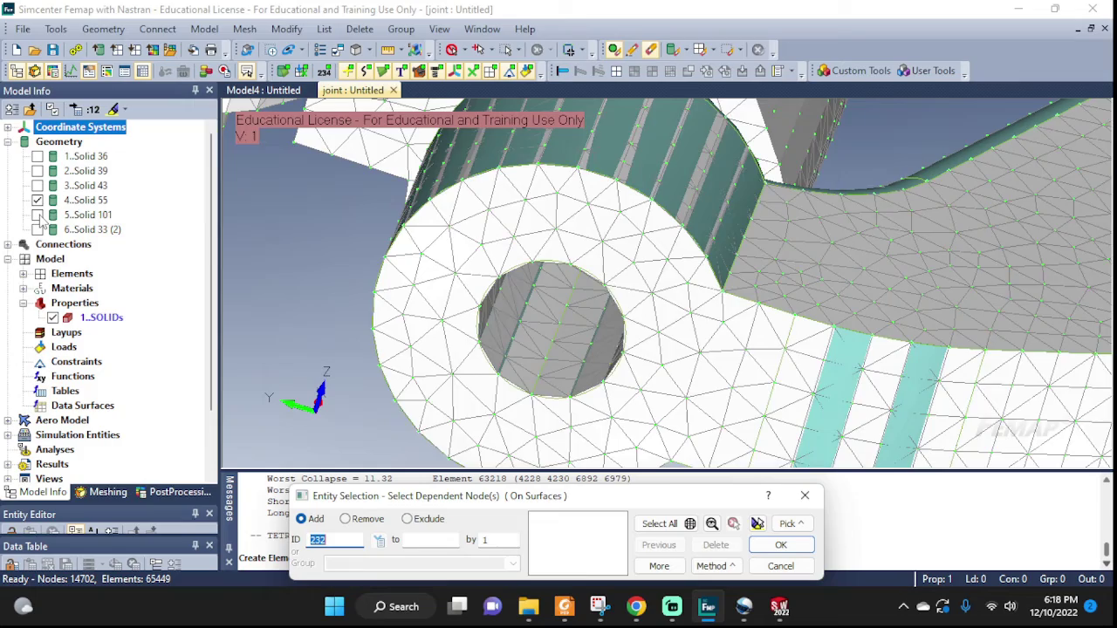
{"action": "scroll", "coordinate": [510, 252], "scroll_direction": "down", "scroll_amount": 5}
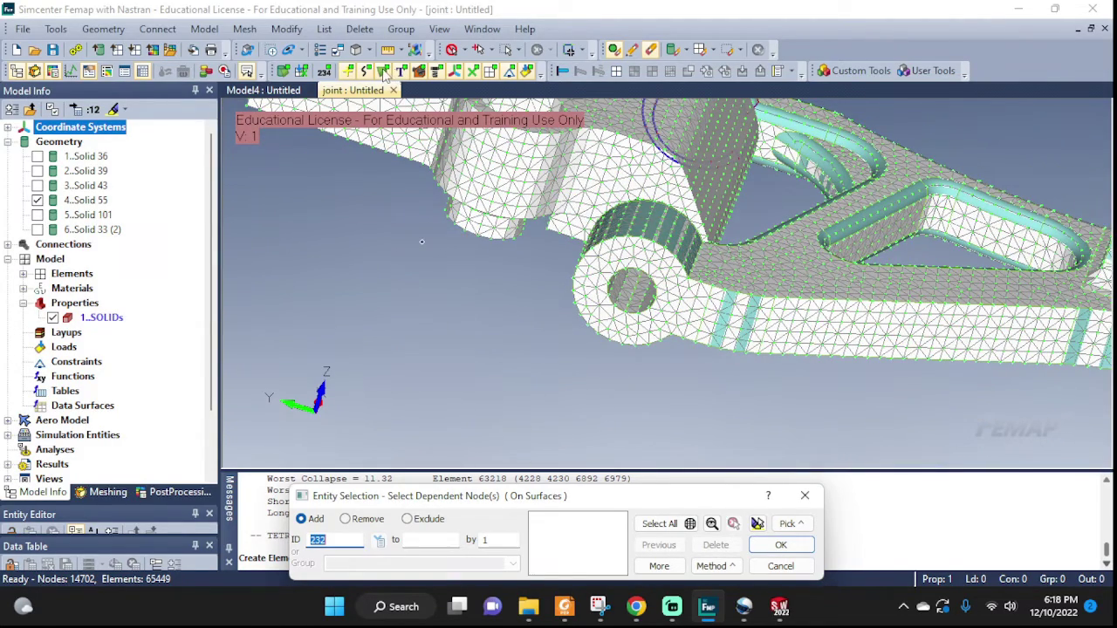
{"action": "left_click", "coordinate": [493, 74]}
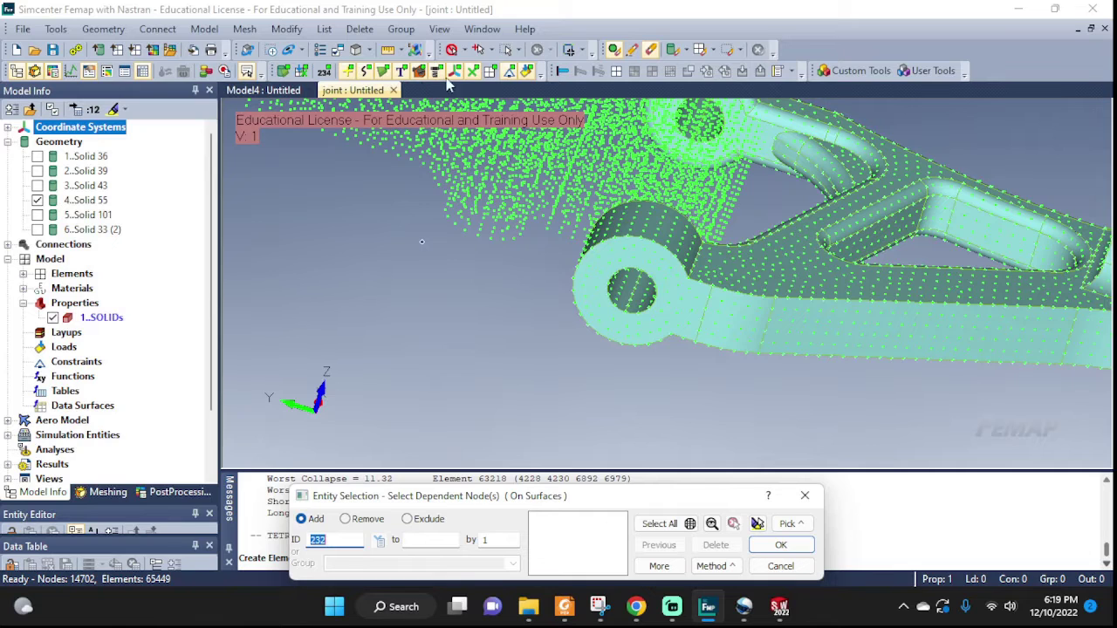
{"action": "scroll", "coordinate": [690, 349], "scroll_direction": "up", "scroll_amount": 4}
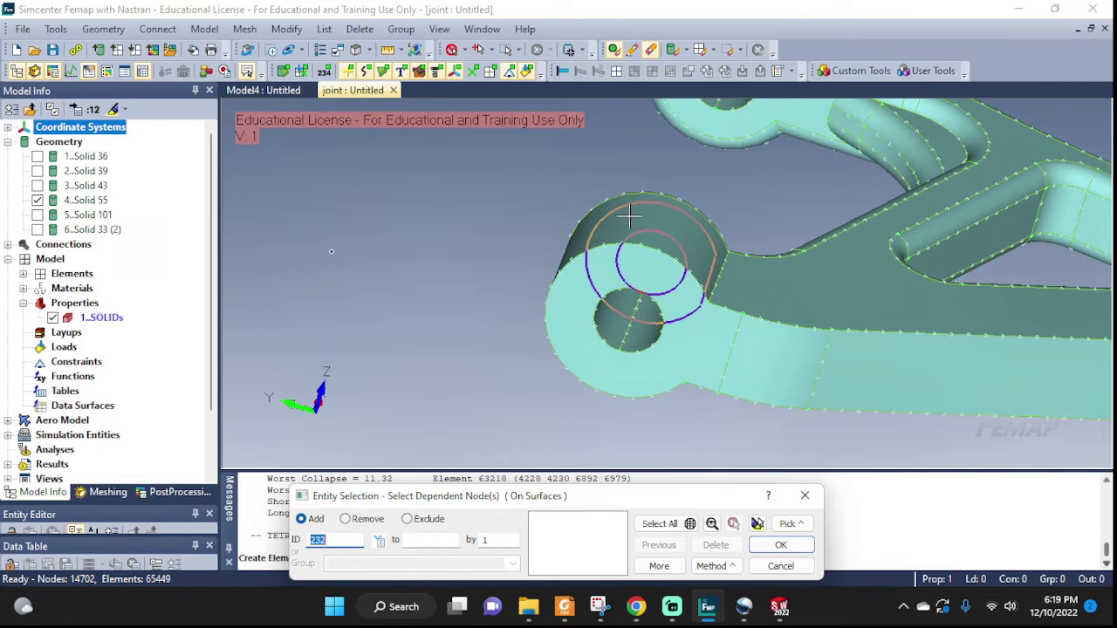
- Select the two inner surfaces of the arm's near pin hole, preview their nodes, and accept them as dependent nodes
{"action": "middle_click_drag", "start_coordinate": [699, 343], "coordinate": [609, 300]}
{"action": "left_click", "coordinate": [647, 310]}
{"action": "left_click", "coordinate": [601, 288]}
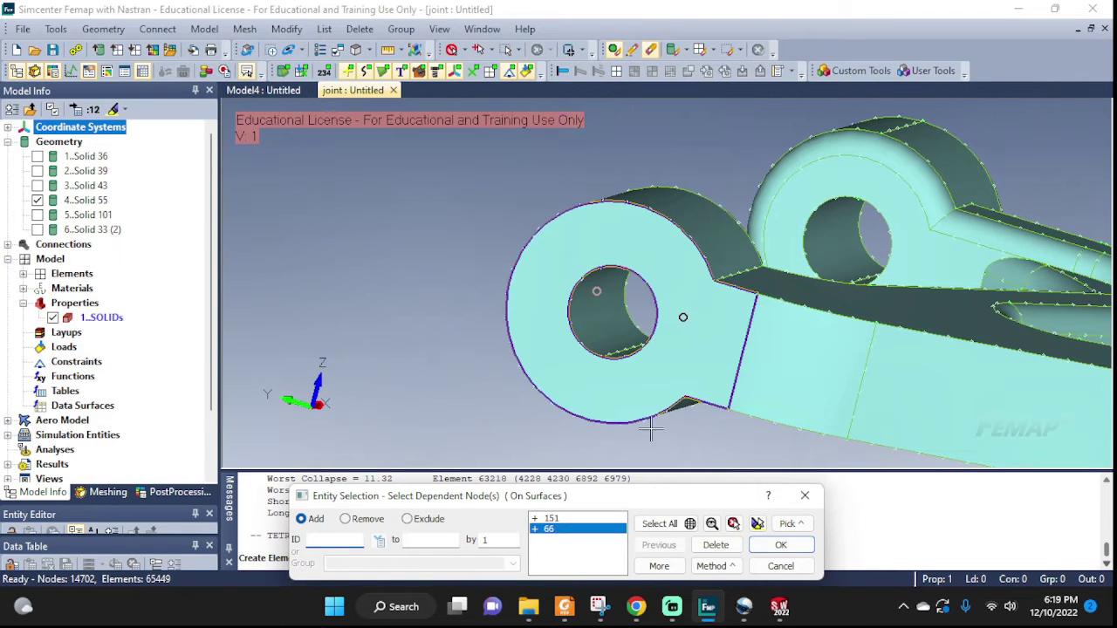
{"action": "left_click", "coordinate": [757, 525]}
{"action": "middle_click_drag", "start_coordinate": [754, 466], "coordinate": [773, 434]}
{"action": "left_click", "coordinate": [779, 545]}
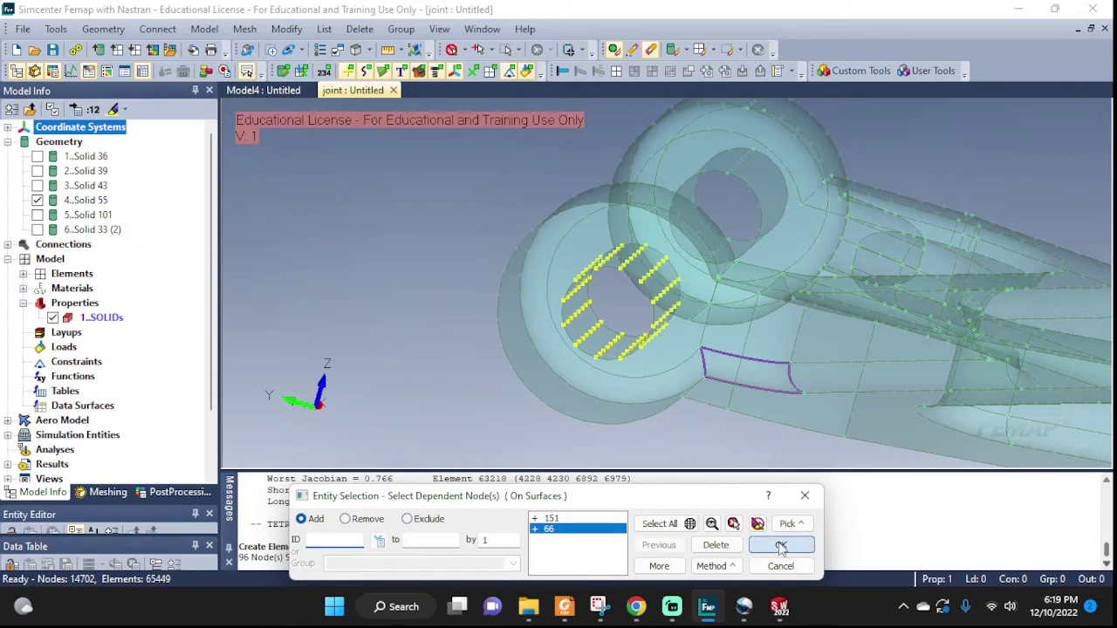
- Set the rigid element's color to red and create the RBE2 with all six DOF and a new node at center
{"action": "left_click_drag", "start_coordinate": [590, 447], "coordinate": [517, 217]}
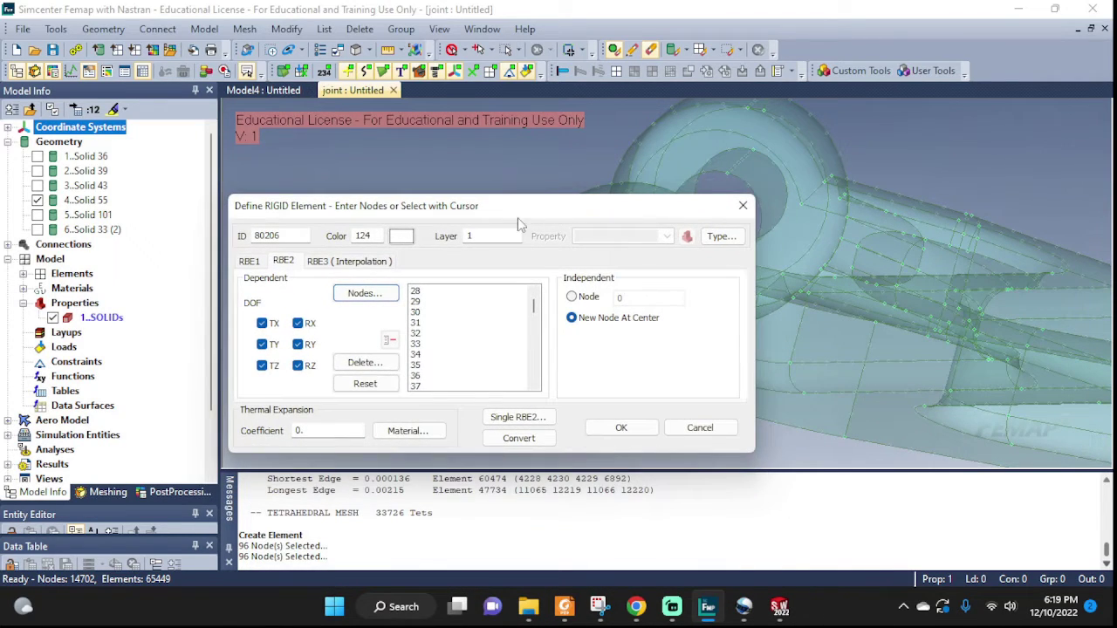
{"action": "left_click", "coordinate": [400, 238]}
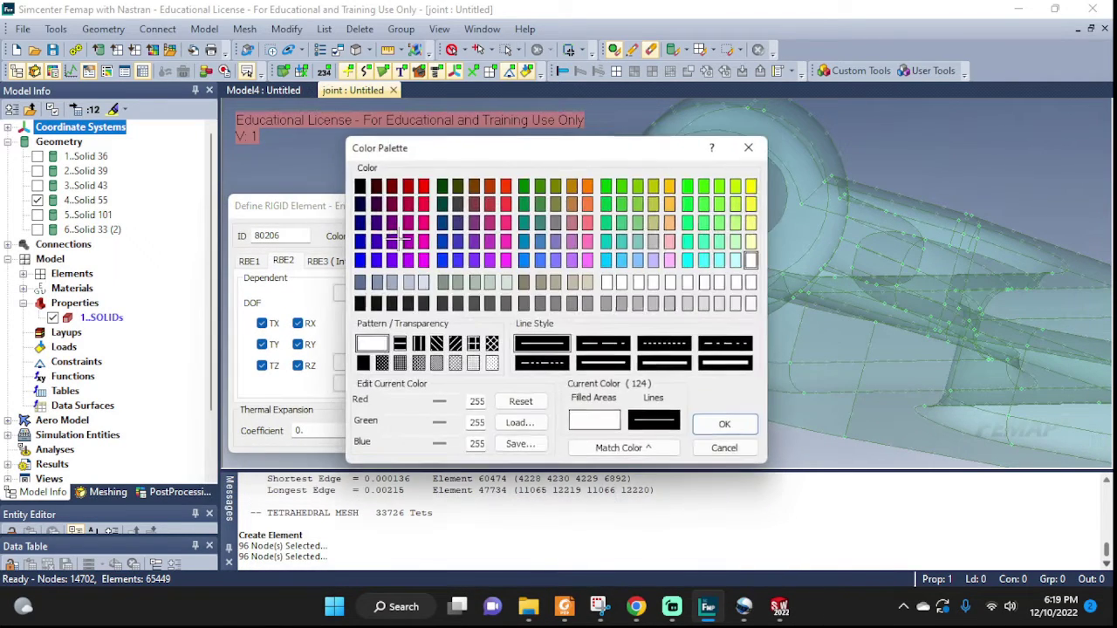
{"action": "left_click", "coordinate": [424, 187]}
{"action": "left_click", "coordinate": [723, 426]}
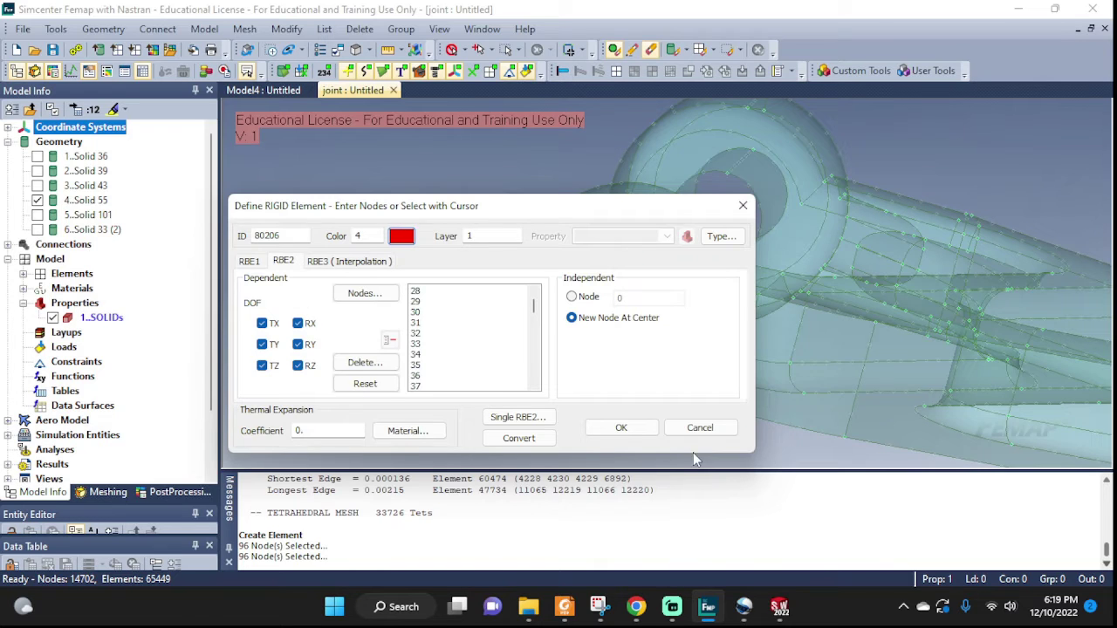
{"action": "left_click", "coordinate": [620, 428]}
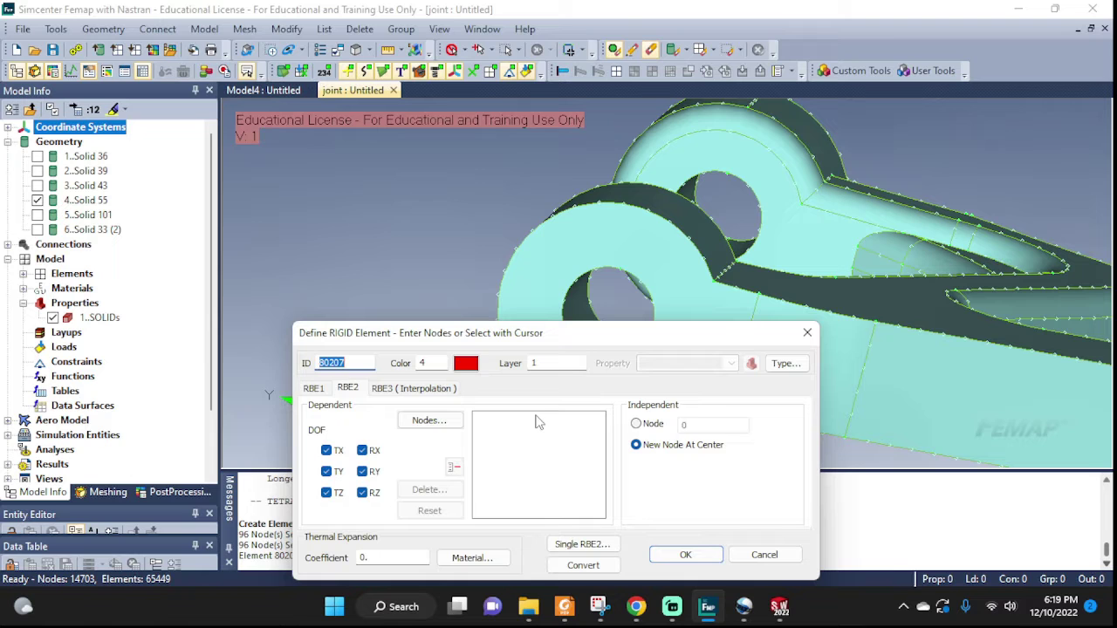
- Select the two inner surfaces of the arm's far pin hole for the next RBE2's dependent nodes, using the on-surface method
{"action": "left_click", "coordinate": [430, 420]}
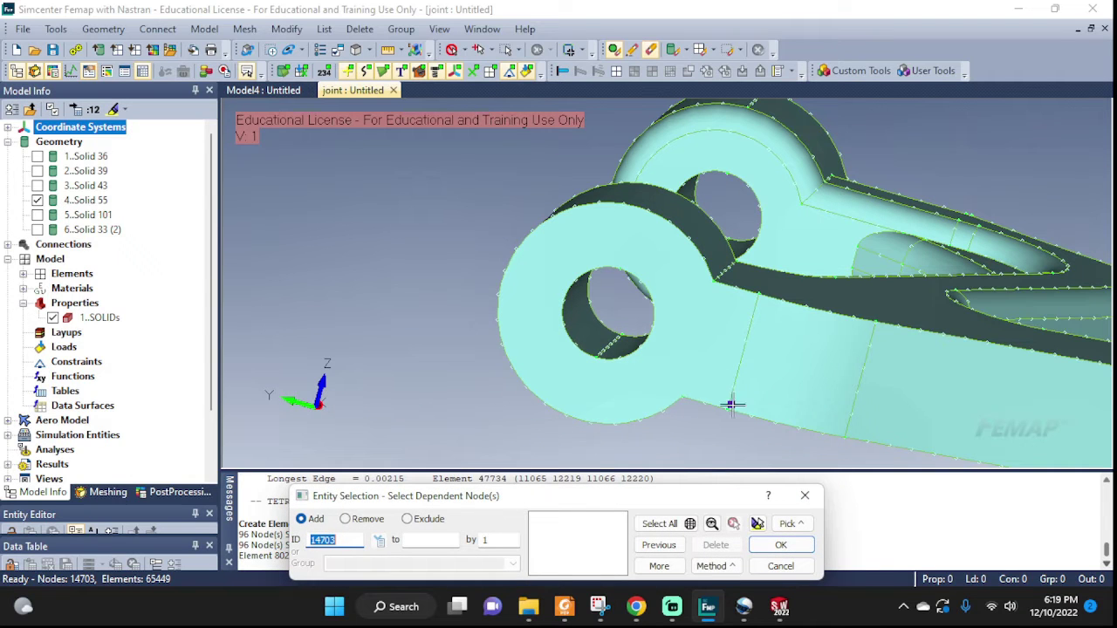
{"action": "left_click", "coordinate": [716, 565]}
{"action": "left_click", "coordinate": [738, 543]}
{"action": "middle_click_drag", "start_coordinate": [725, 167], "coordinate": [766, 225]}
{"action": "left_click", "coordinate": [693, 169]}
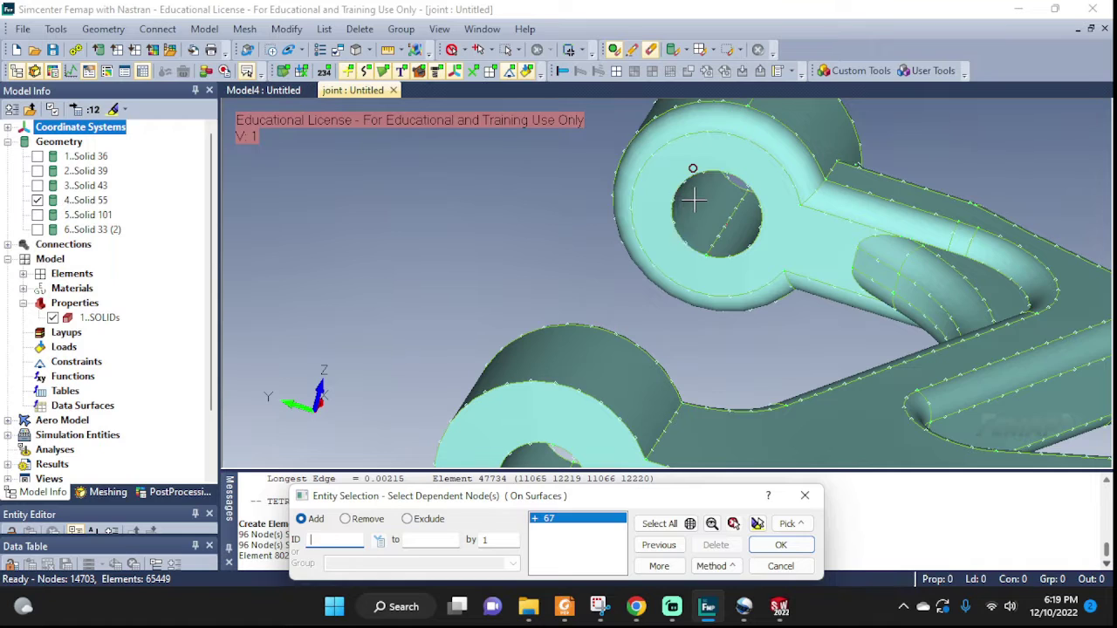
{"action": "middle_click_drag", "start_coordinate": [776, 204], "coordinate": [738, 218]}
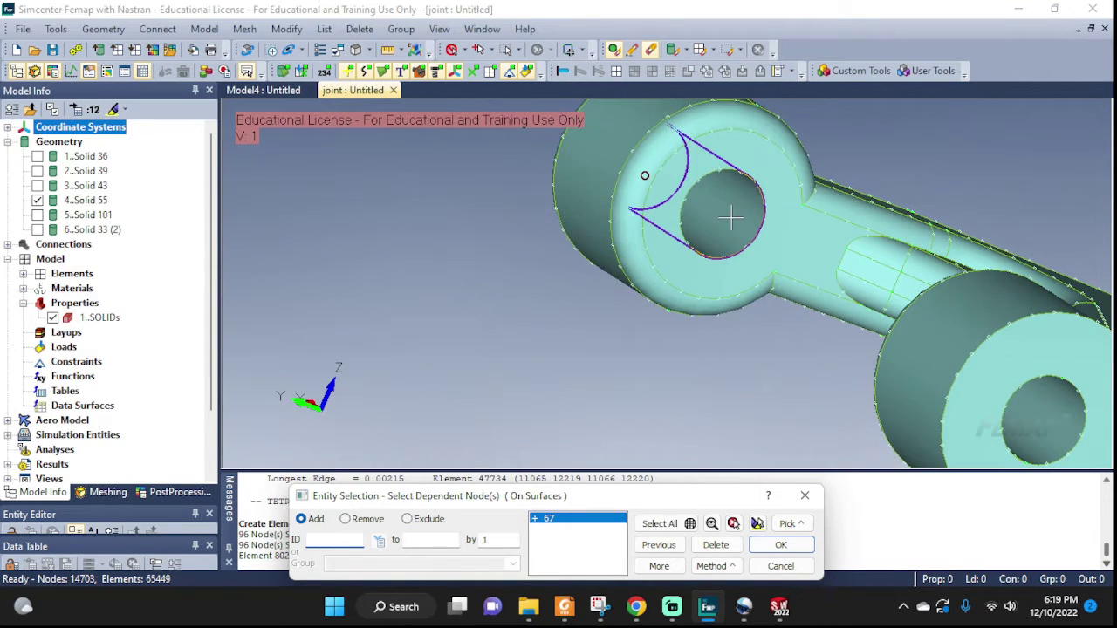
{"action": "left_click", "coordinate": [733, 216]}
- Preview and accept the far hole's nodes, and create the red RBE2 with all six DOF and a new node at center
{"action": "left_click", "coordinate": [758, 523]}
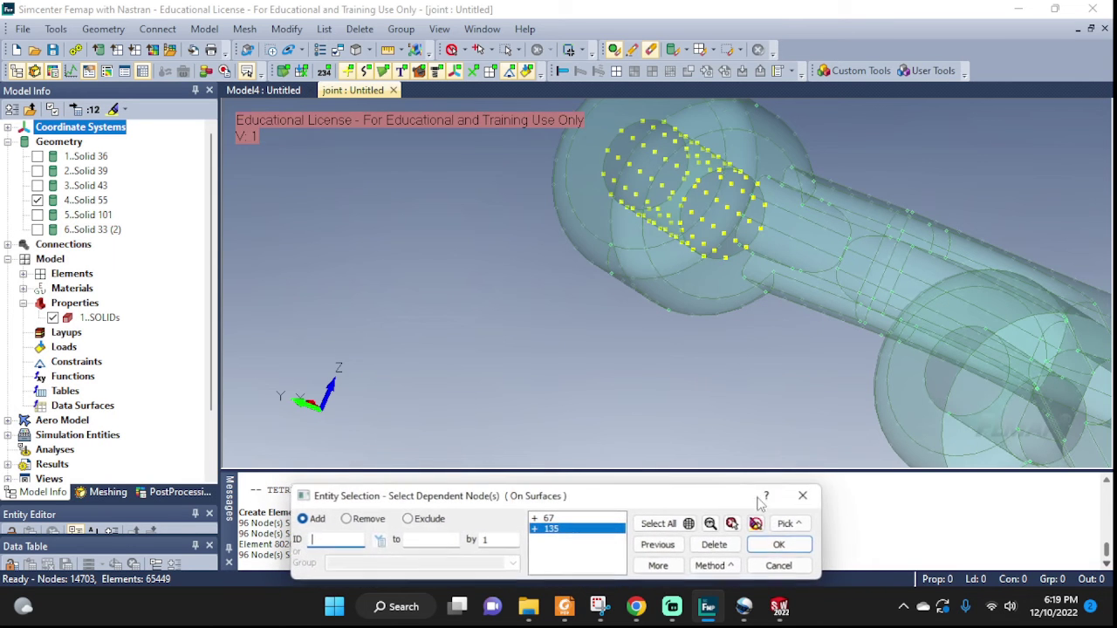
{"action": "left_click", "coordinate": [770, 546]}
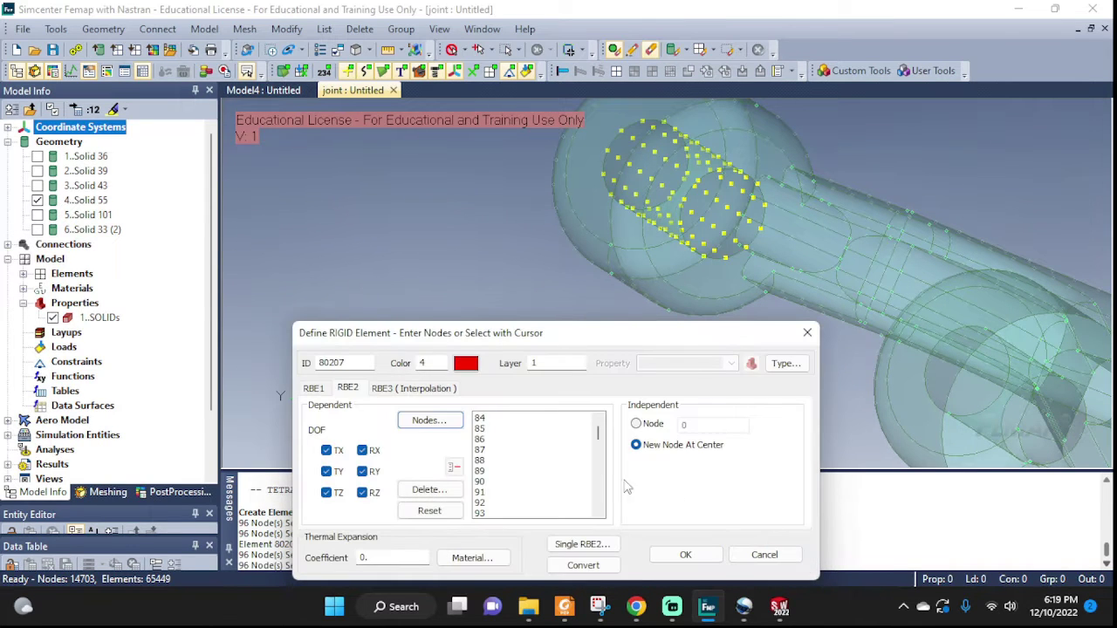
{"action": "left_click", "coordinate": [686, 555]}
{"action": "left_click", "coordinate": [764, 555]}
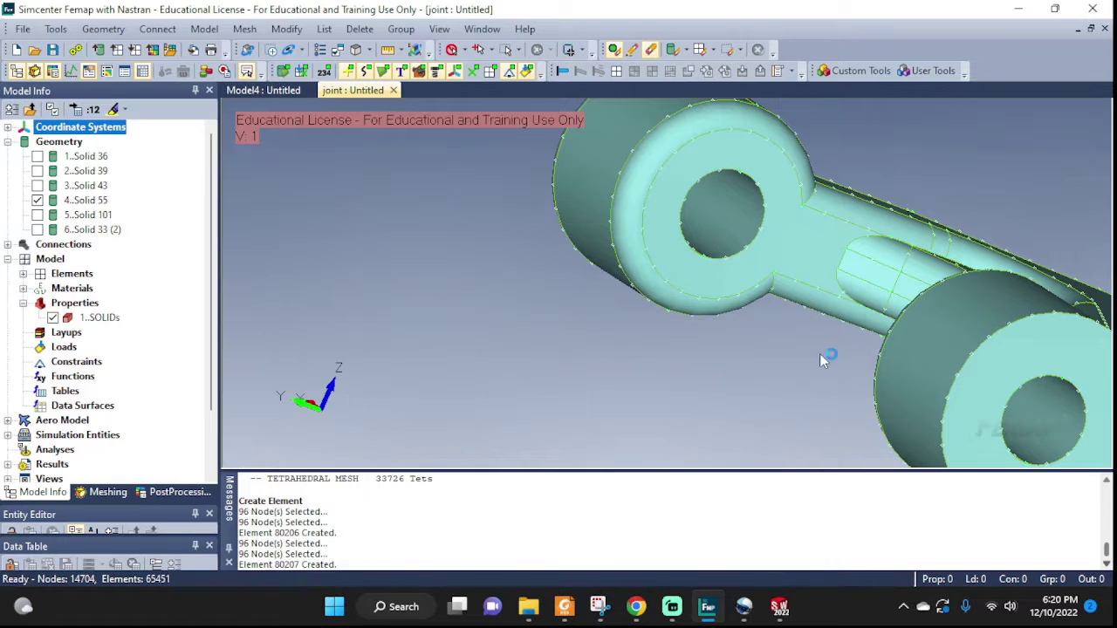
- Turn the display of elements and nodes back on around the arm's pin holes
{"action": "middle_click_drag", "start_coordinate": [820, 354], "coordinate": [622, 282]}
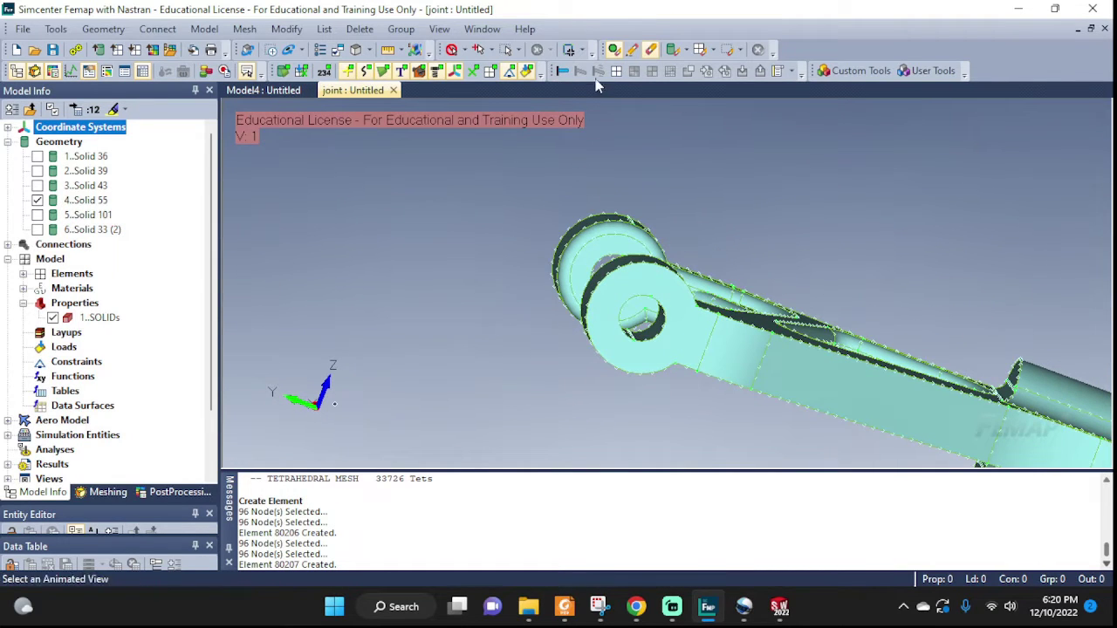
{"action": "left_click", "coordinate": [491, 71]}
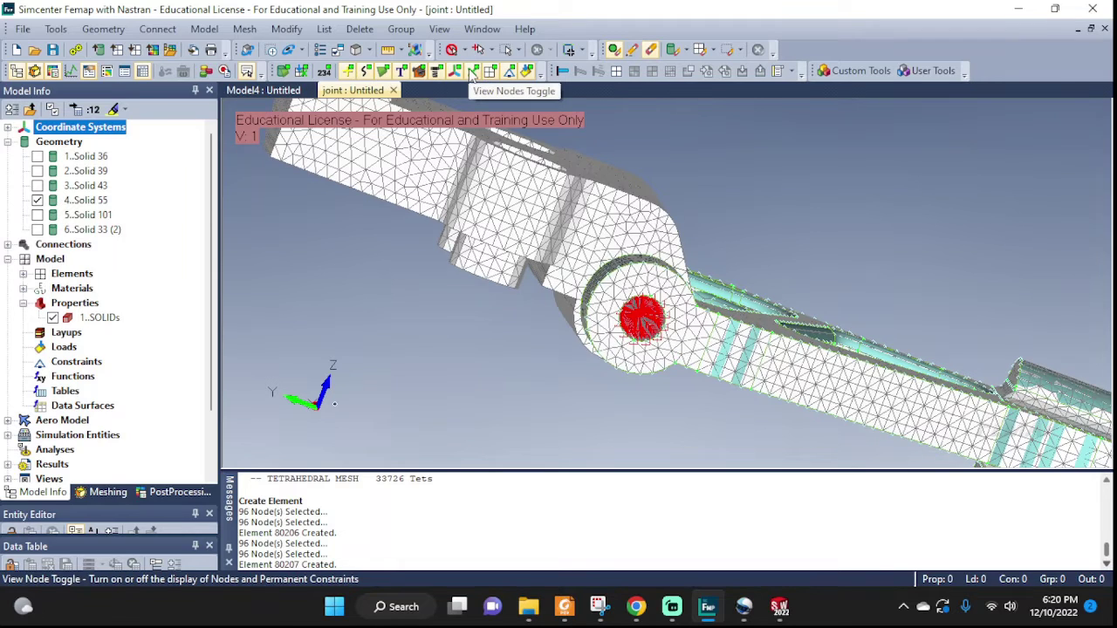
{"action": "left_click", "coordinate": [472, 71]}
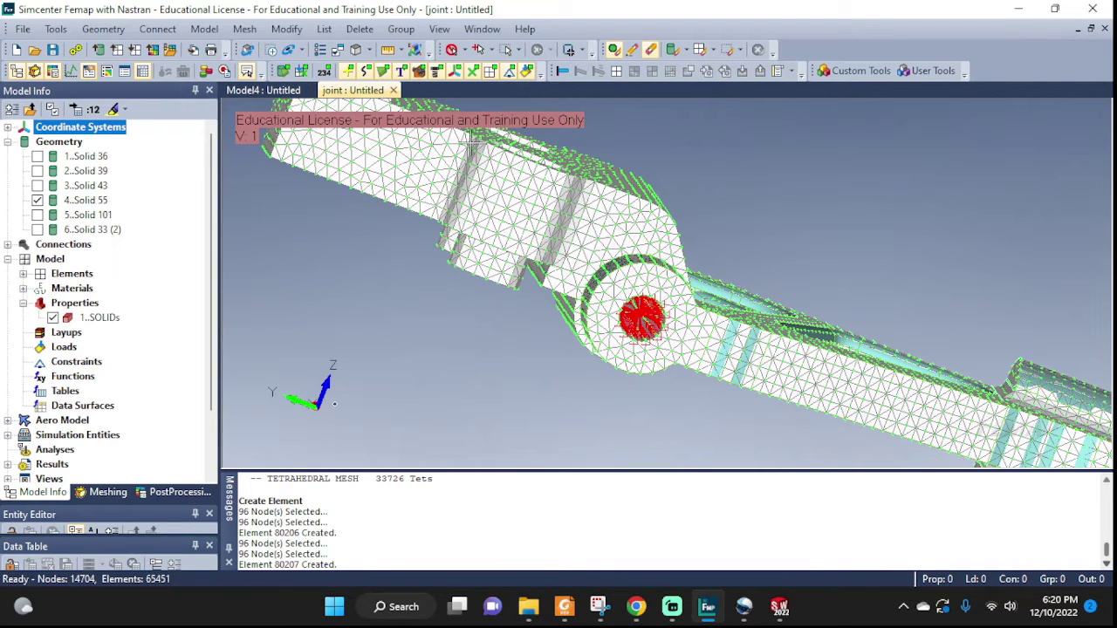
{"action": "scroll", "coordinate": [686, 369], "scroll_direction": "up", "scroll_amount": 4}
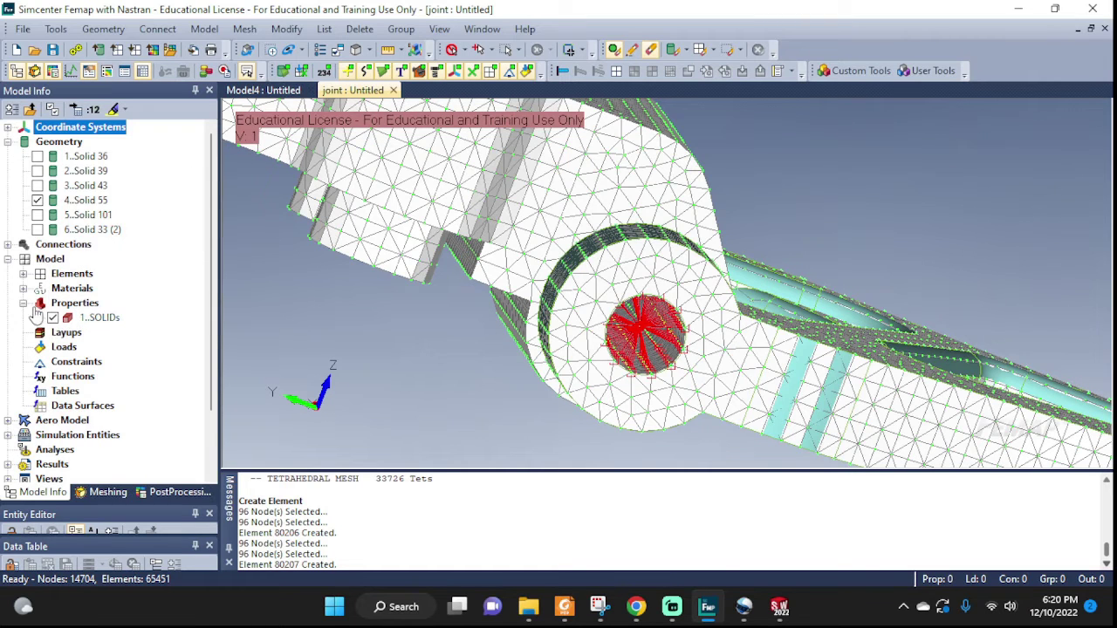
- List the model's elements by type and hide the linear solid elements, keeping the rigid elements displayed
{"action": "left_click", "coordinate": [23, 274]}
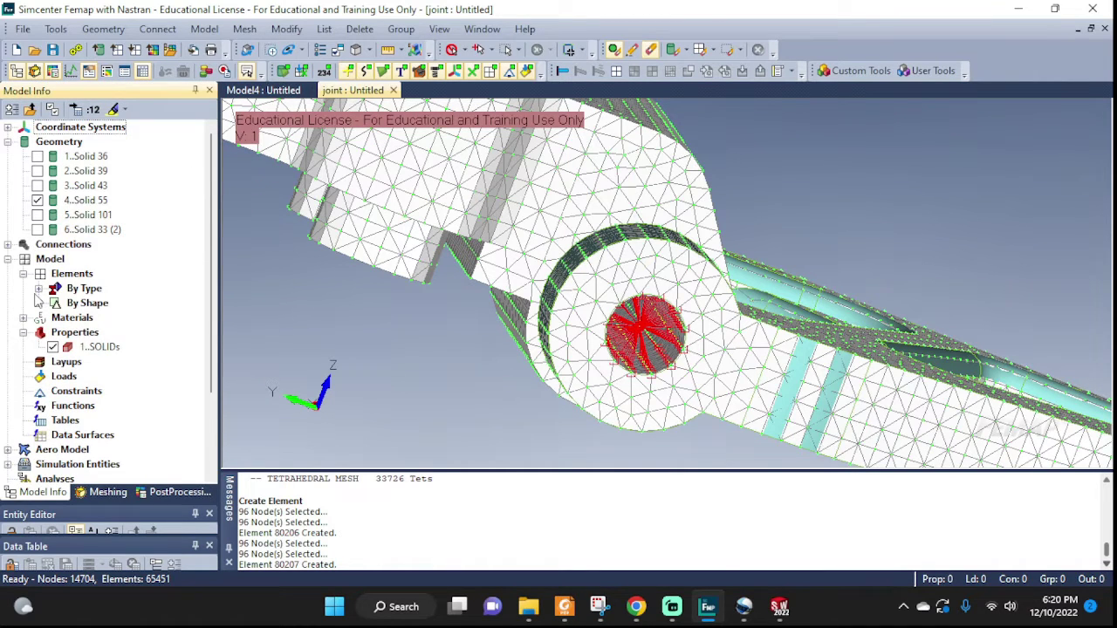
{"action": "left_click", "coordinate": [38, 289]}
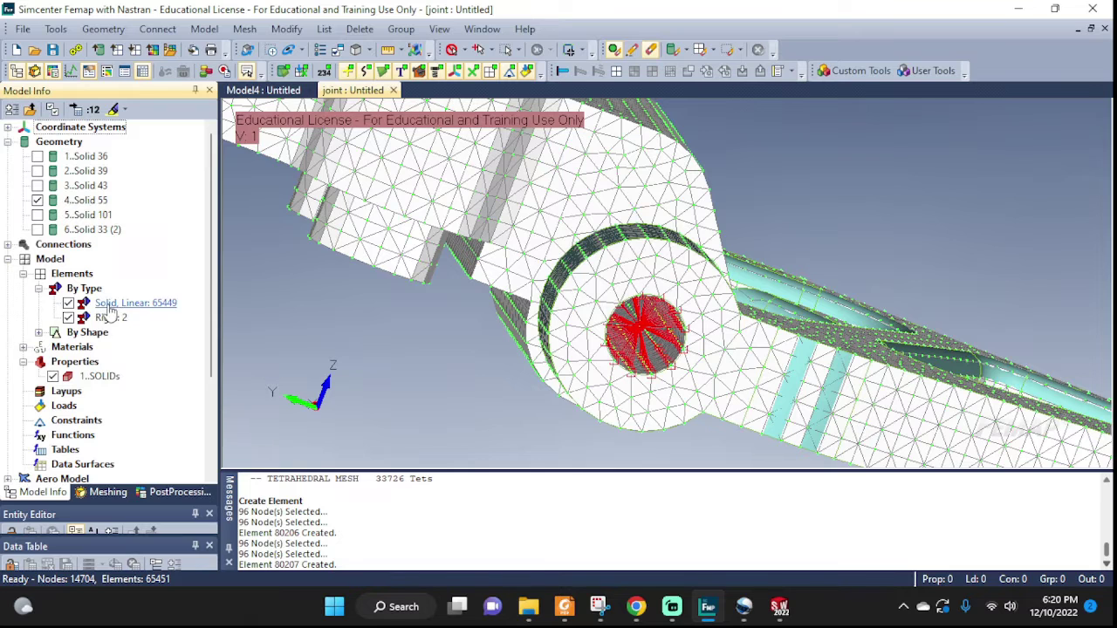
{"action": "left_click", "coordinate": [68, 303]}
{"action": "middle_click_drag", "start_coordinate": [403, 328], "coordinate": [624, 384]}
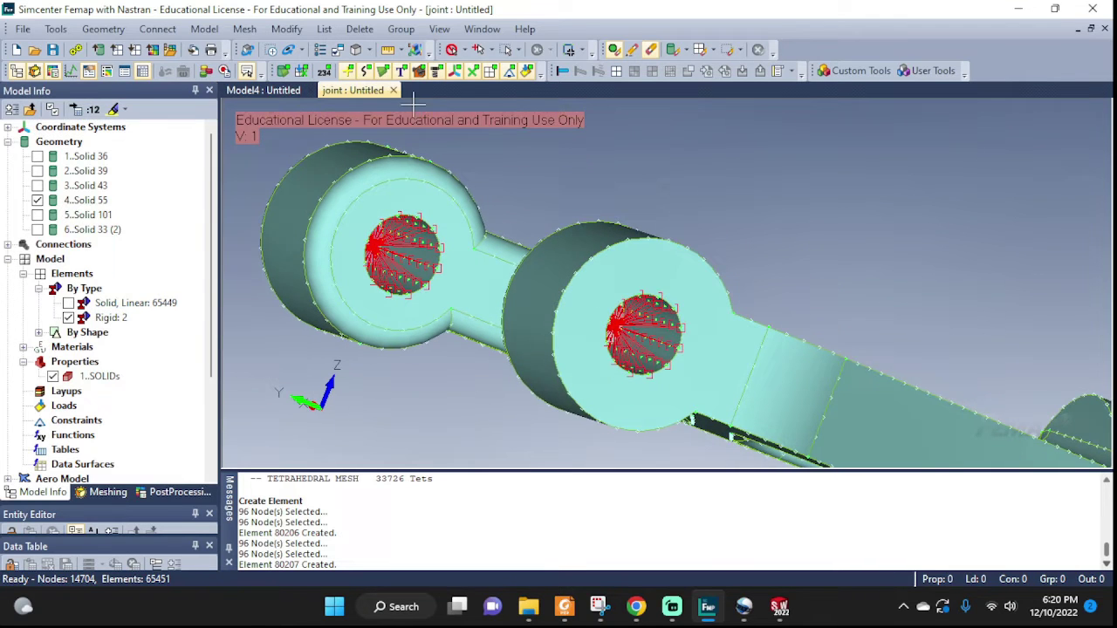
- Turn off the surface display and examine the rigid elements in both of the arm's pin holes
{"action": "left_click", "coordinate": [385, 72]}
{"action": "middle_click_drag", "start_coordinate": [568, 271], "coordinate": [829, 412]}
{"action": "scroll", "coordinate": [809, 305], "scroll_direction": "up", "scroll_amount": 5}
{"action": "scroll", "coordinate": [830, 411], "scroll_direction": "down", "scroll_amount": 6}
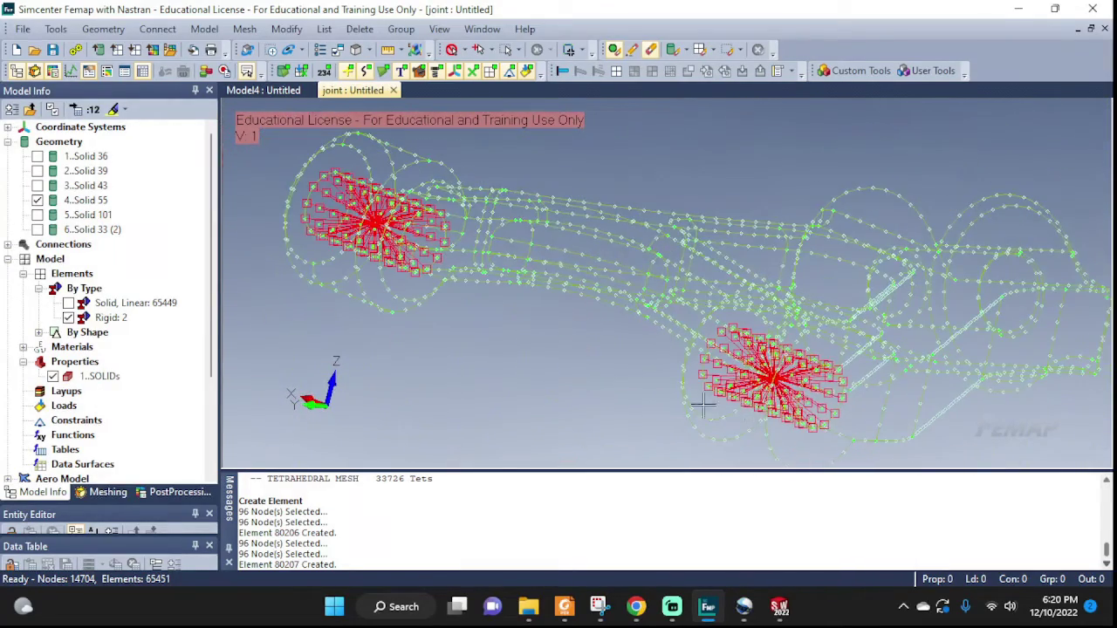
- Show Solid 43 and restore the surface display to examine how the pin sits in the arm's holes
{"action": "left_click", "coordinate": [37, 186]}
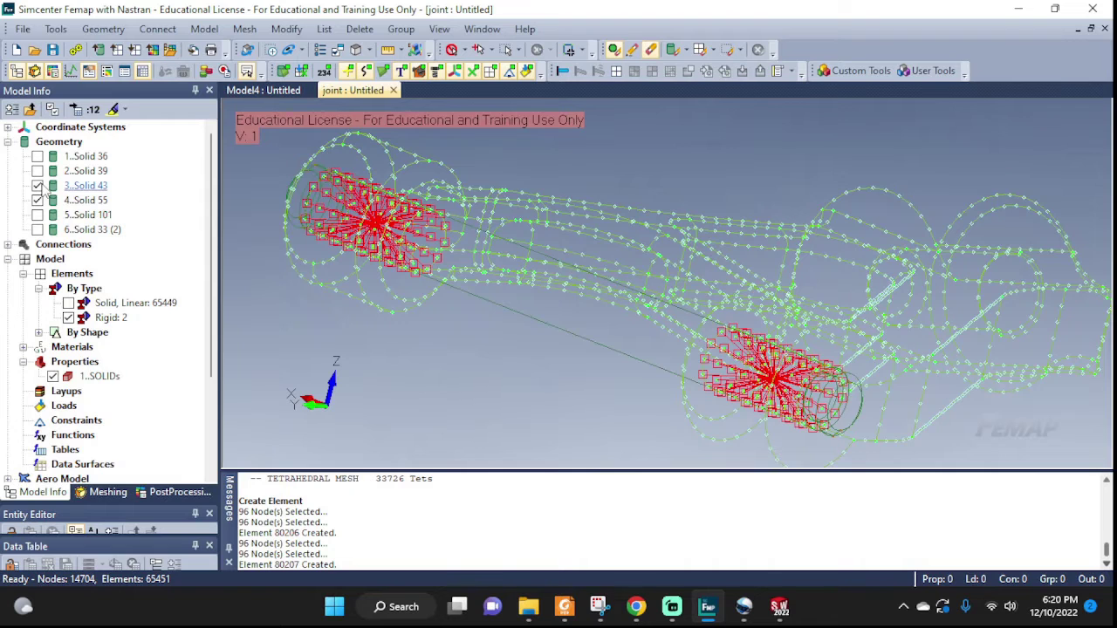
{"action": "left_click", "coordinate": [385, 70]}
{"action": "middle_click_drag", "start_coordinate": [567, 353], "coordinate": [660, 392]}
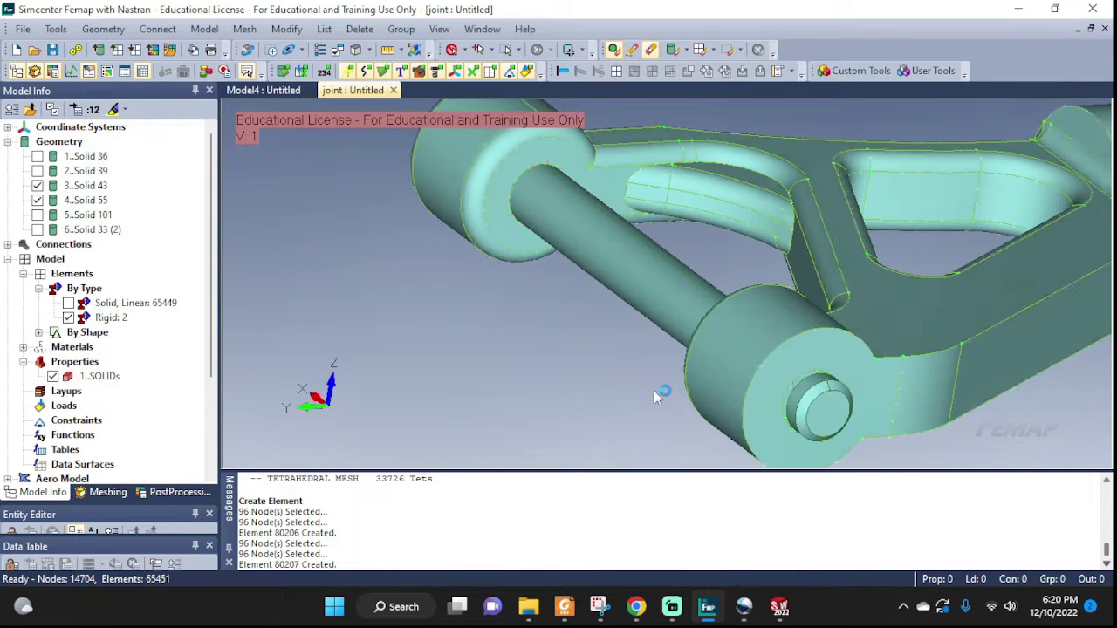
- Hide Solid 43 and Solid 55, and show Solid 101 with its pin hole in view
{"action": "left_click", "coordinate": [38, 186]}
{"action": "left_click", "coordinate": [37, 215]}
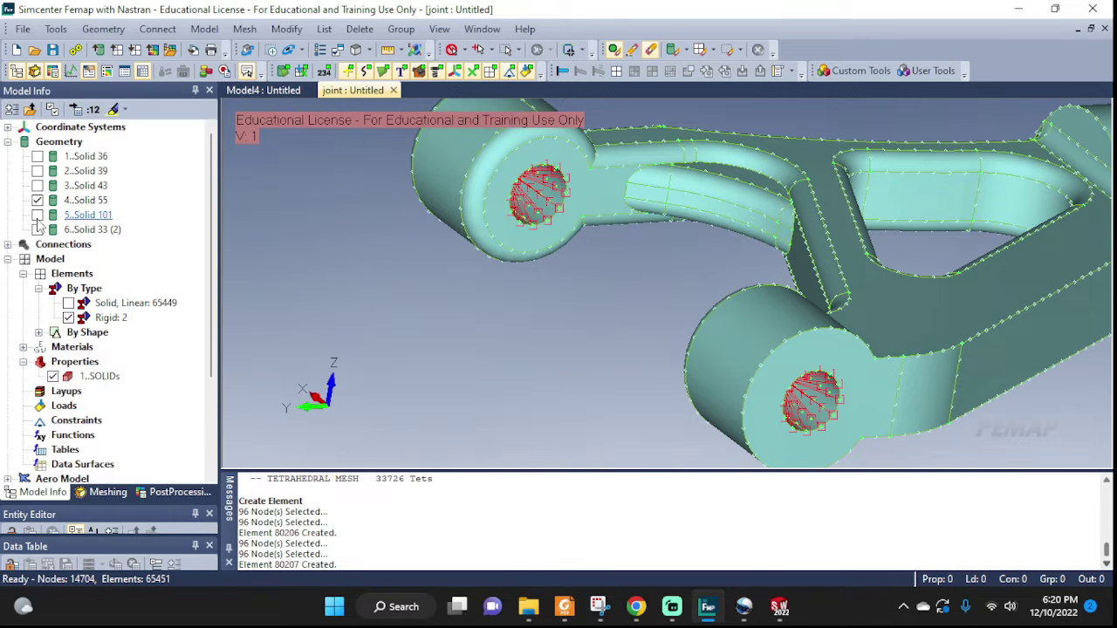
{"action": "middle_click_drag", "start_coordinate": [592, 314], "coordinate": [611, 322]}
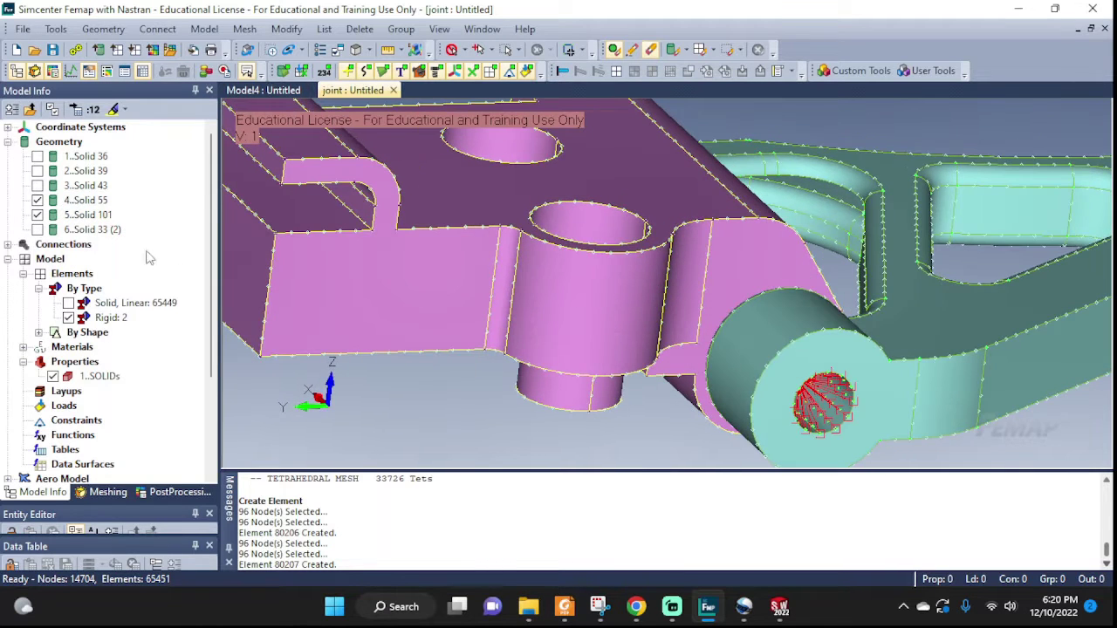
{"action": "left_click", "coordinate": [37, 200]}
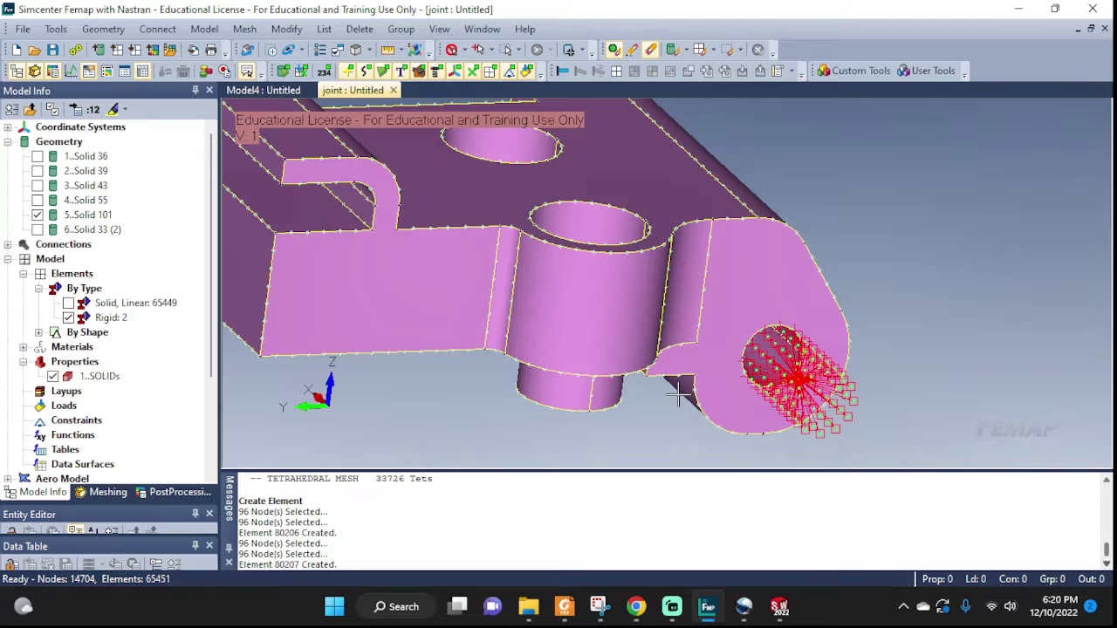
{"action": "middle_click_drag", "start_coordinate": [669, 396], "coordinate": [631, 375]}
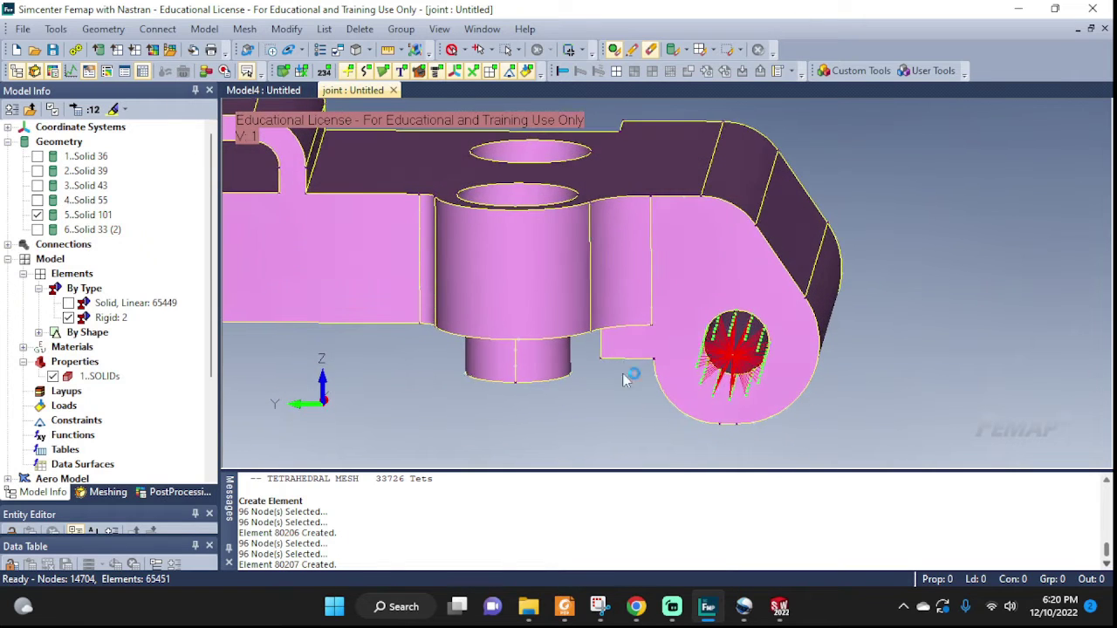
- Start a new RBE2 element for Solid 101's pin hole and set its dependent-node selection to nodes on surface
{"action": "left_click", "coordinate": [205, 29]}
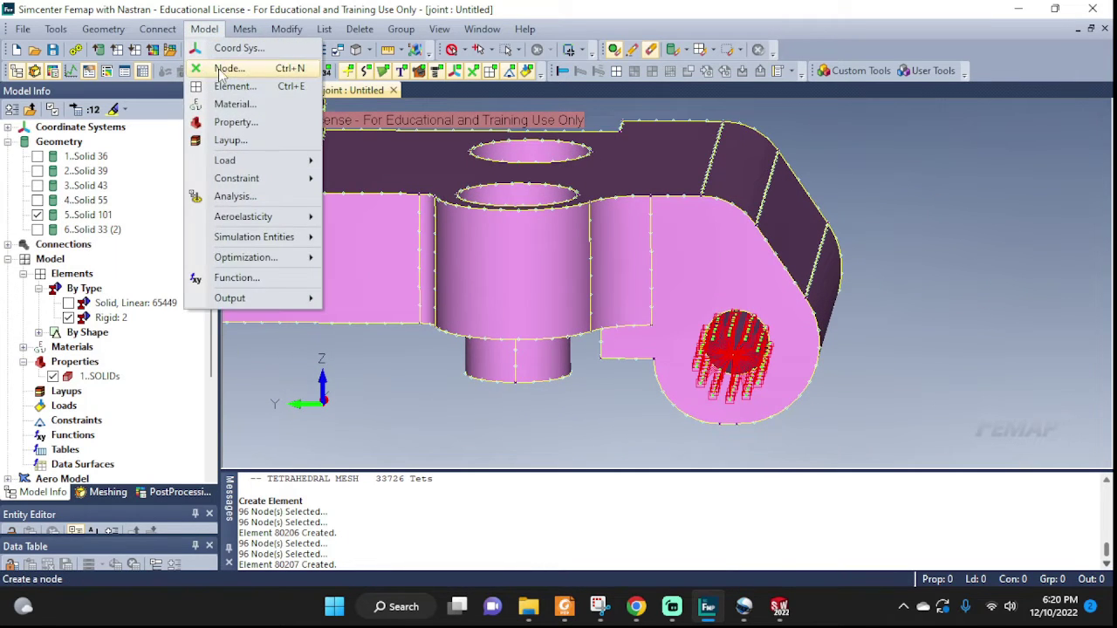
{"action": "left_click", "coordinate": [239, 85]}
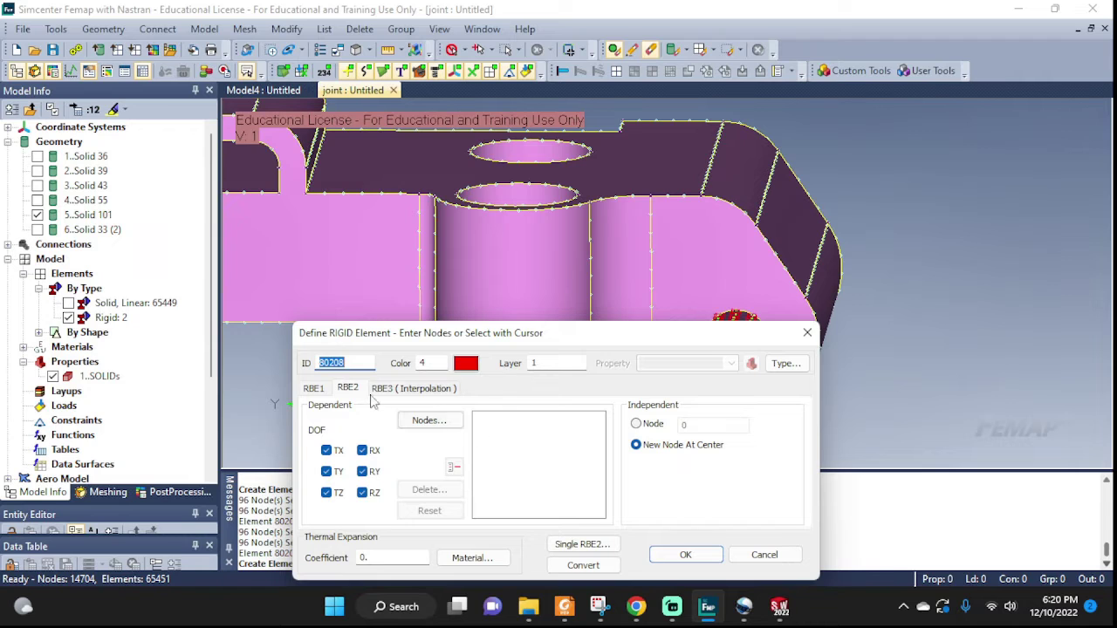
{"action": "left_click", "coordinate": [456, 424]}
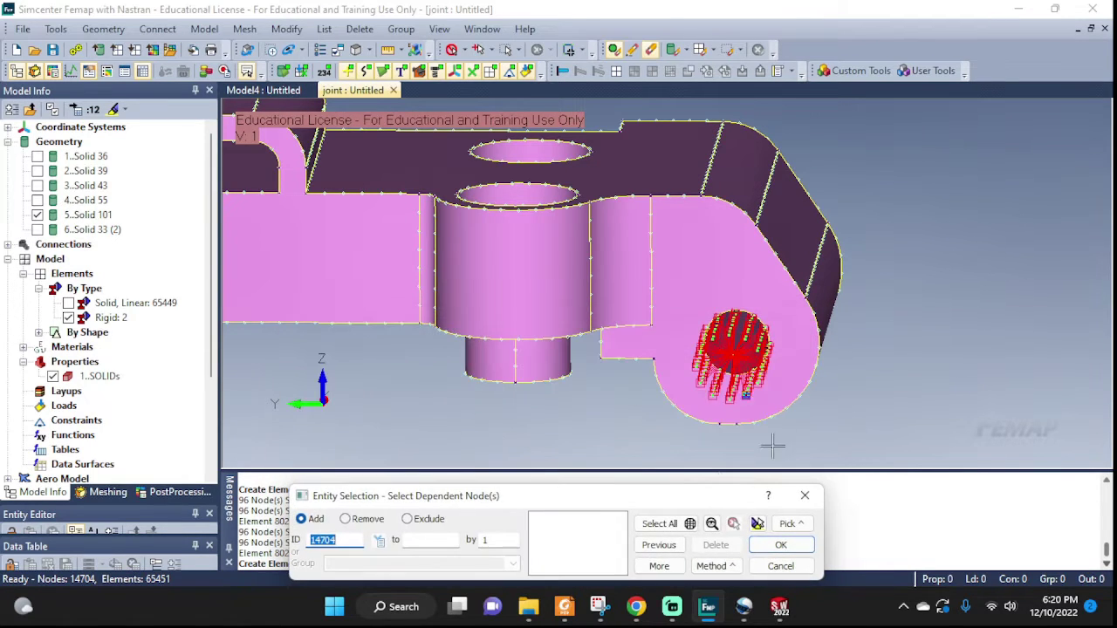
{"action": "left_click", "coordinate": [712, 565]}
{"action": "left_click", "coordinate": [742, 550]}
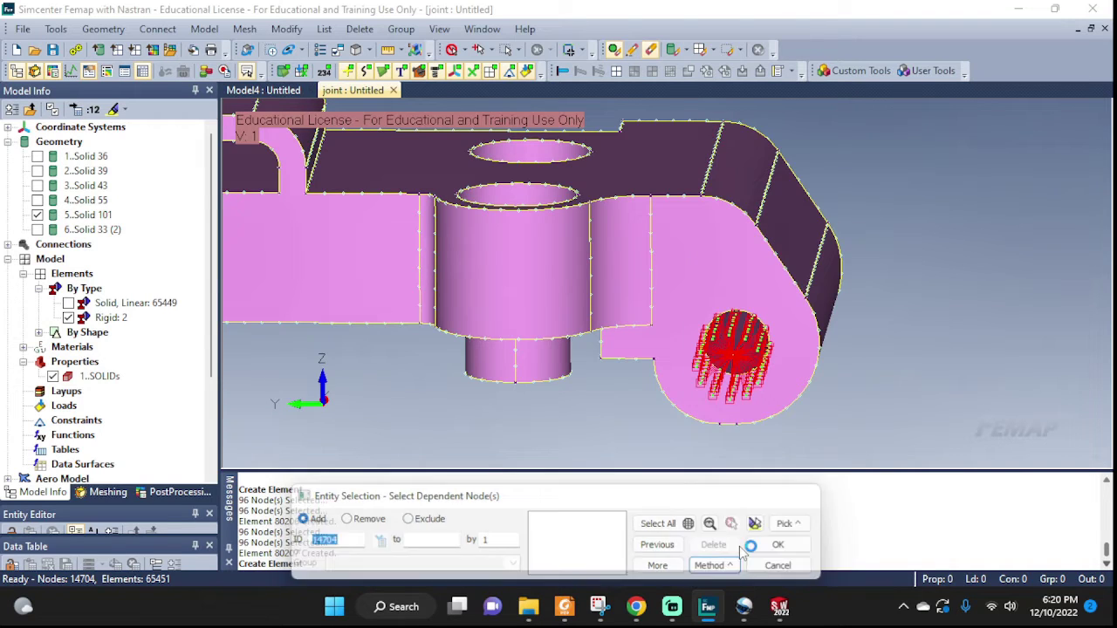
- Select the two inner surfaces of Solid 101's pin hole, preview their nodes, and accept them as dependent nodes
{"action": "scroll", "coordinate": [738, 344], "scroll_direction": "up", "scroll_amount": 5}
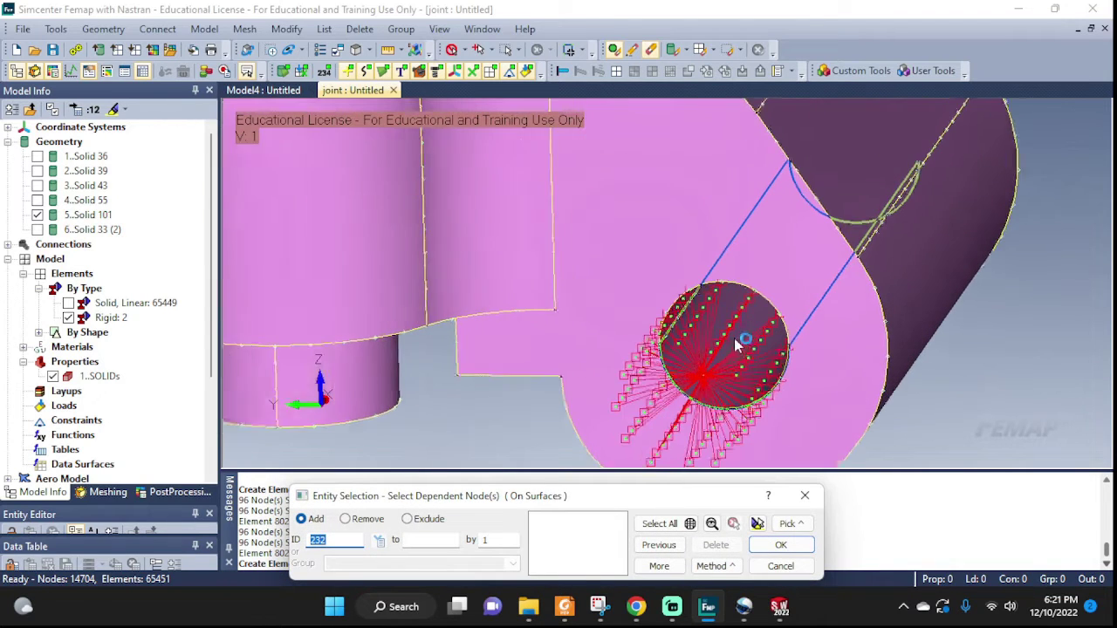
{"action": "scroll", "coordinate": [737, 345], "scroll_direction": "down", "scroll_amount": 1}
{"action": "left_click", "coordinate": [736, 337]}
{"action": "middle_click_drag", "start_coordinate": [753, 337], "coordinate": [792, 279]}
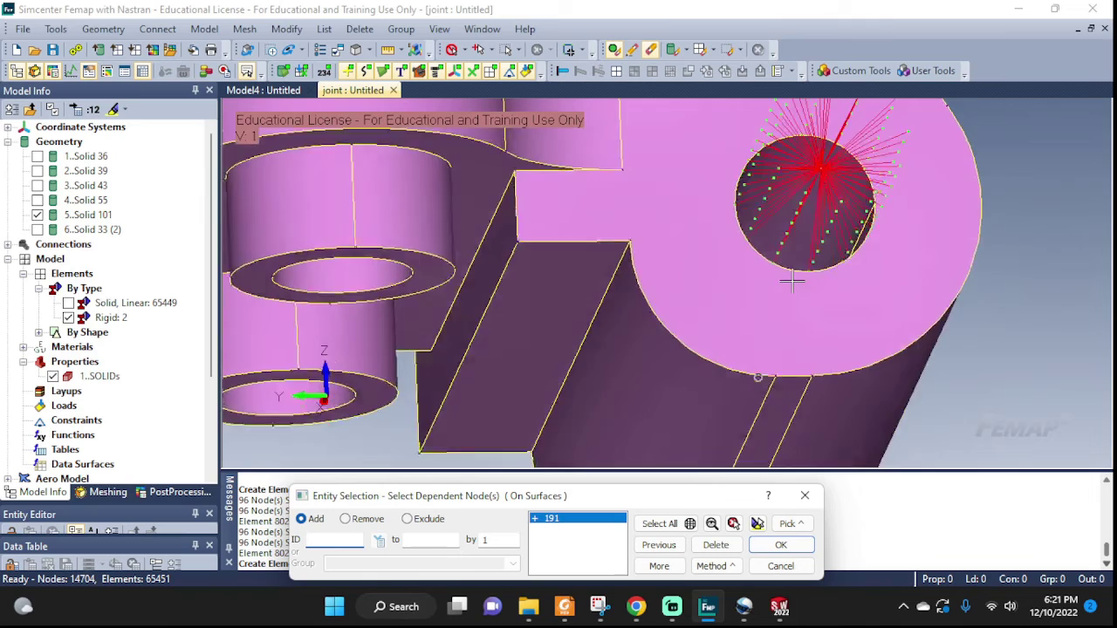
{"action": "left_click", "coordinate": [798, 320]}
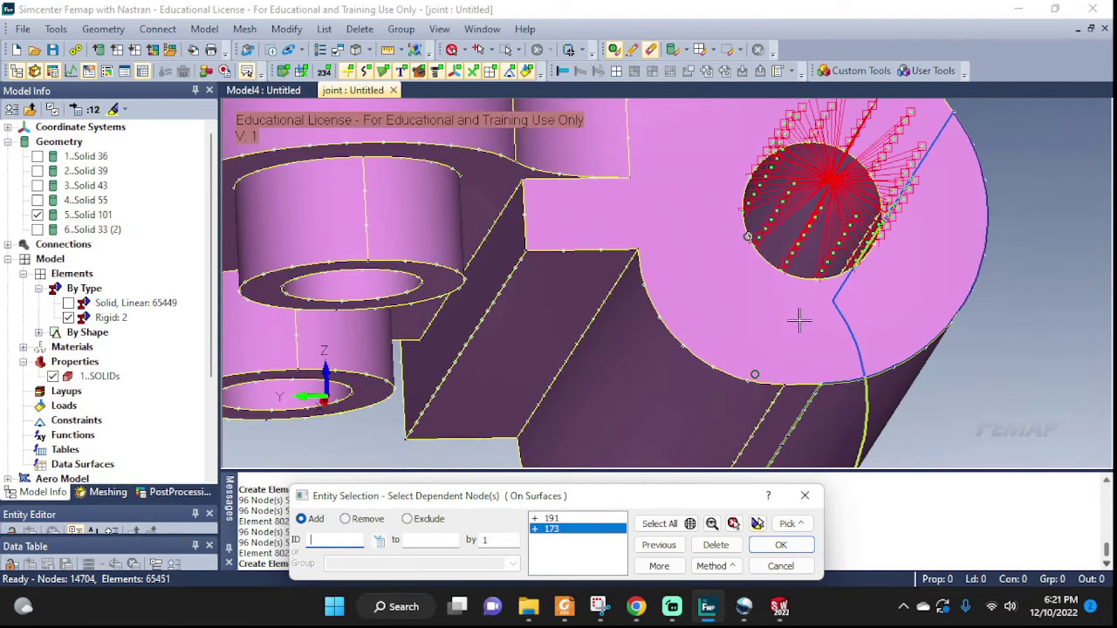
{"action": "middle_click_drag", "start_coordinate": [798, 320], "coordinate": [765, 422]}
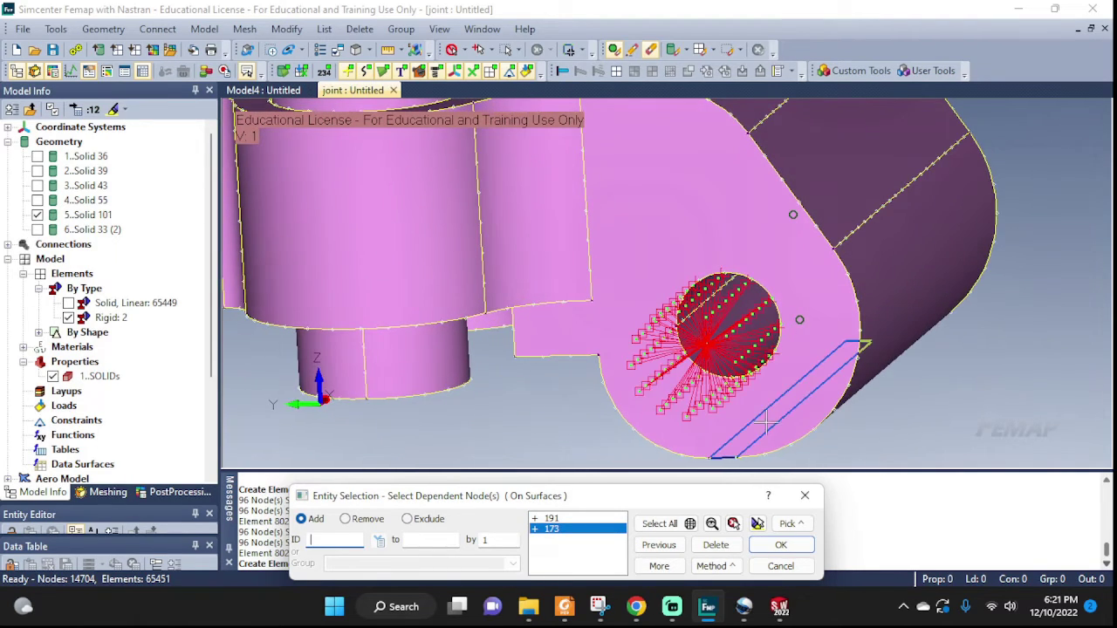
{"action": "left_click", "coordinate": [768, 545]}
{"action": "middle_click_drag", "start_coordinate": [768, 471], "coordinate": [925, 384]}
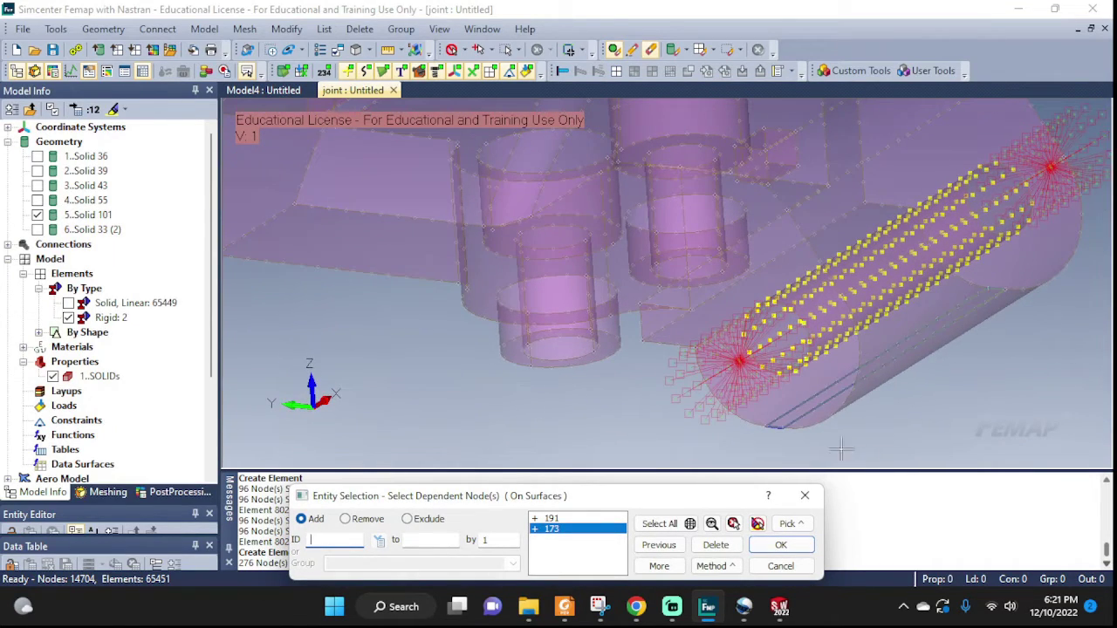
{"action": "left_click", "coordinate": [775, 547]}
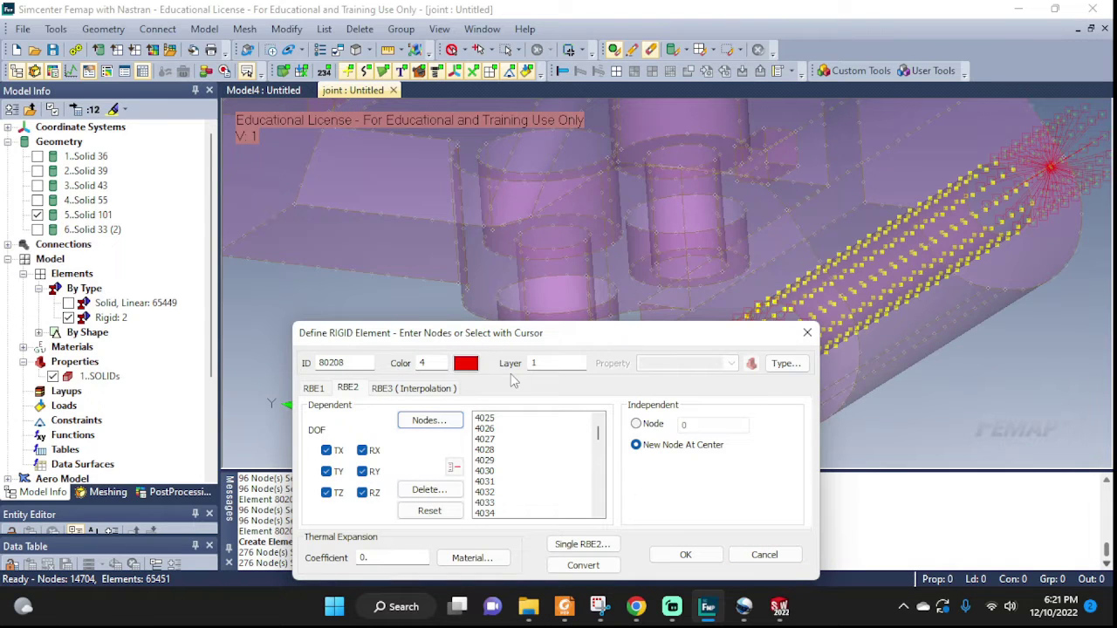
- Set the rigid element's color to blue (100) and create the RBE2 with all six DOF and a new node at center
{"action": "left_click", "coordinate": [466, 363]}
{"action": "left_click", "coordinate": [360, 260]}
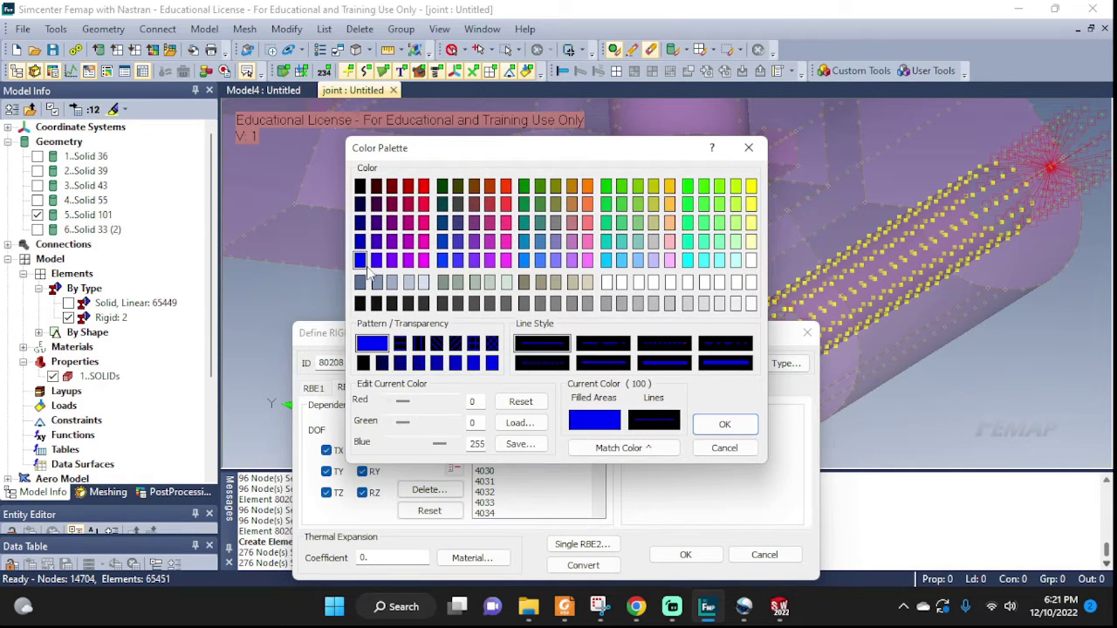
{"action": "left_click", "coordinate": [724, 424]}
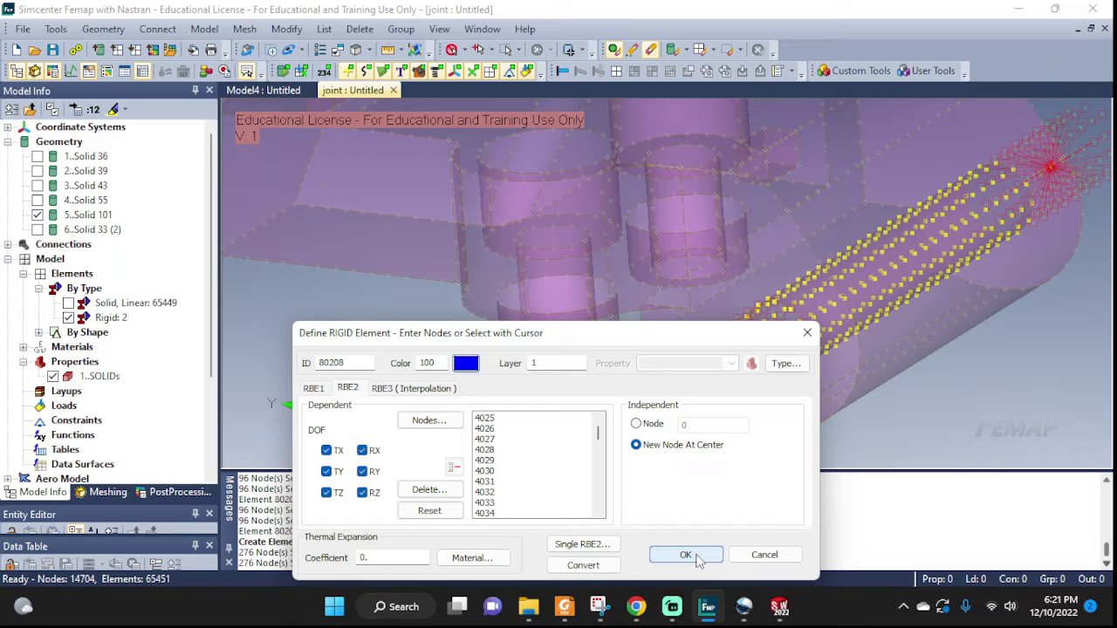
{"action": "left_click", "coordinate": [686, 556]}
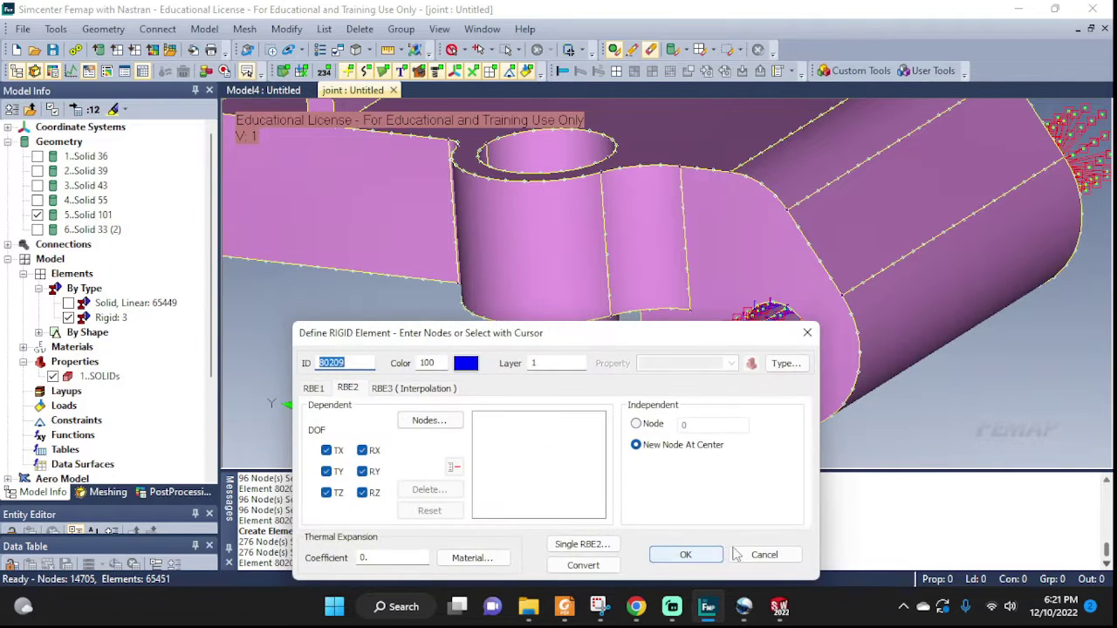
{"action": "left_click", "coordinate": [764, 555]}
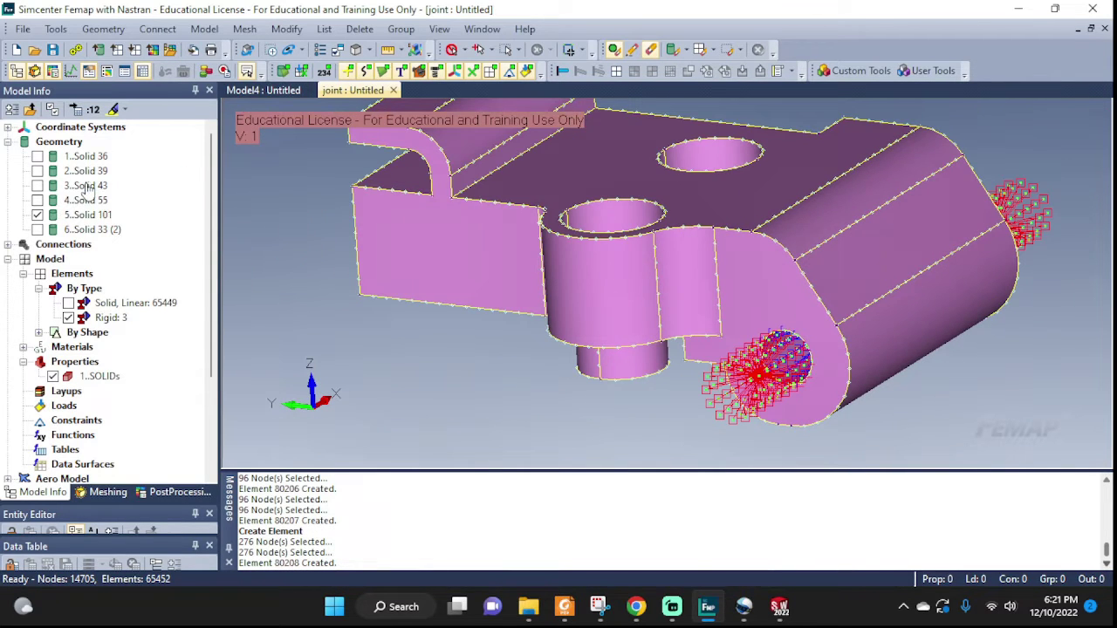
- Hide Solid 101 to display only the red and blue rigid elements of the joint
{"action": "left_click", "coordinate": [38, 215]}
{"action": "middle_click_drag", "start_coordinate": [1006, 390], "coordinate": [1006, 256]}
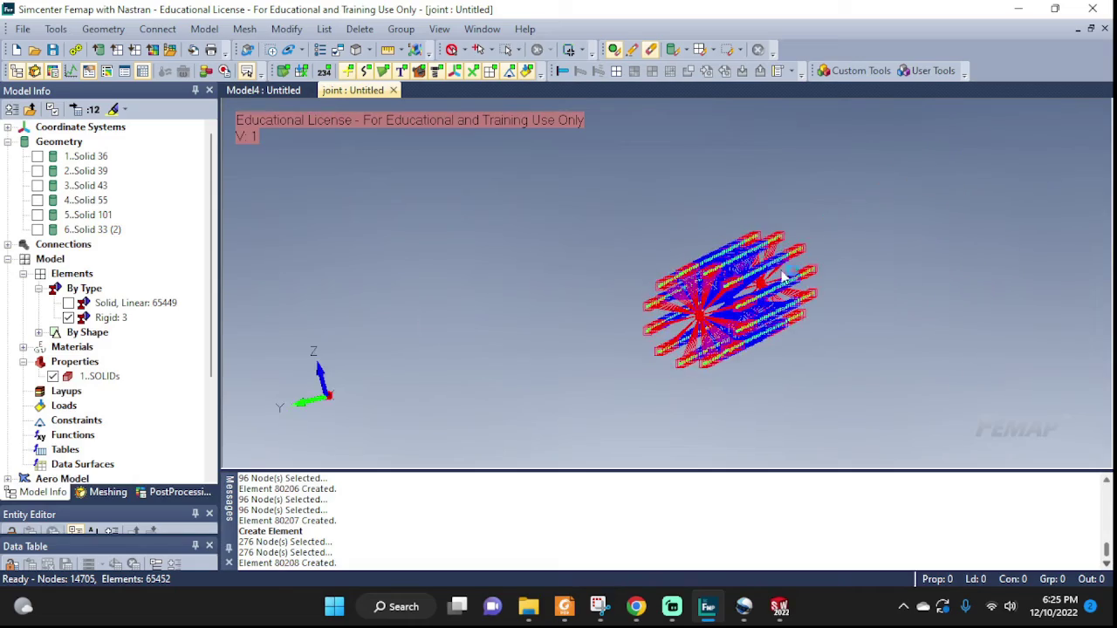
- Start a new property definition and set its element type to Spring/Damper
{"action": "scroll", "coordinate": [814, 323], "scroll_direction": "up", "scroll_amount": 5}
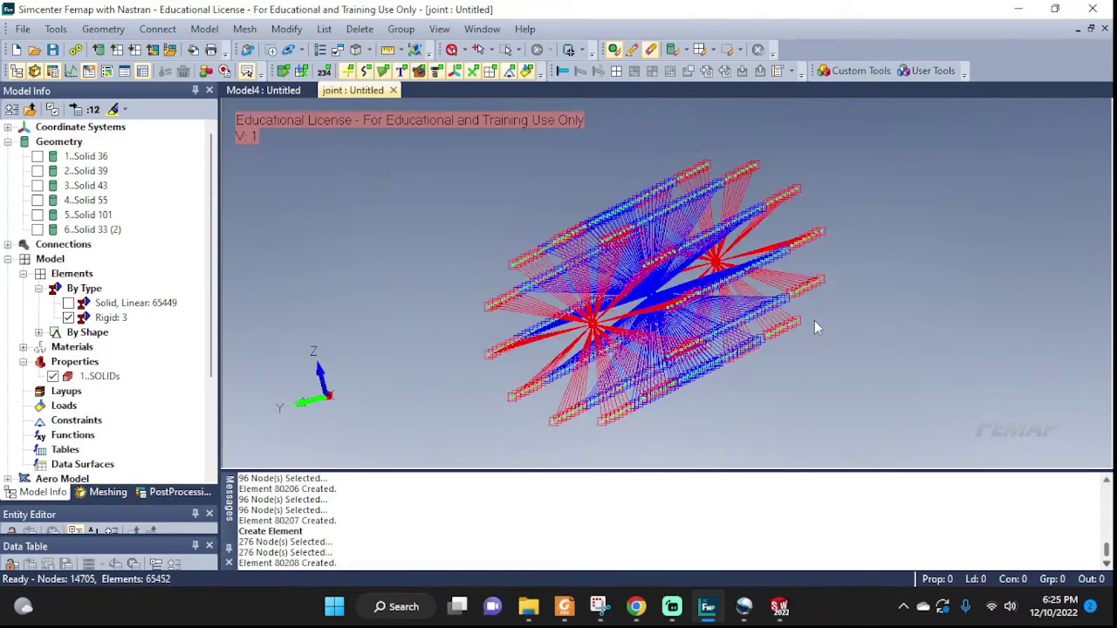
{"action": "mouse_move", "coordinate": [816, 327]}
{"action": "middle_mouse_down"}
{"action": "mouse_move", "coordinate": [769, 310]}
{"action": "mouse_move", "coordinate": [792, 316]}
{"action": "mouse_move", "coordinate": [725, 317]}
{"action": "middle_mouse_up"}
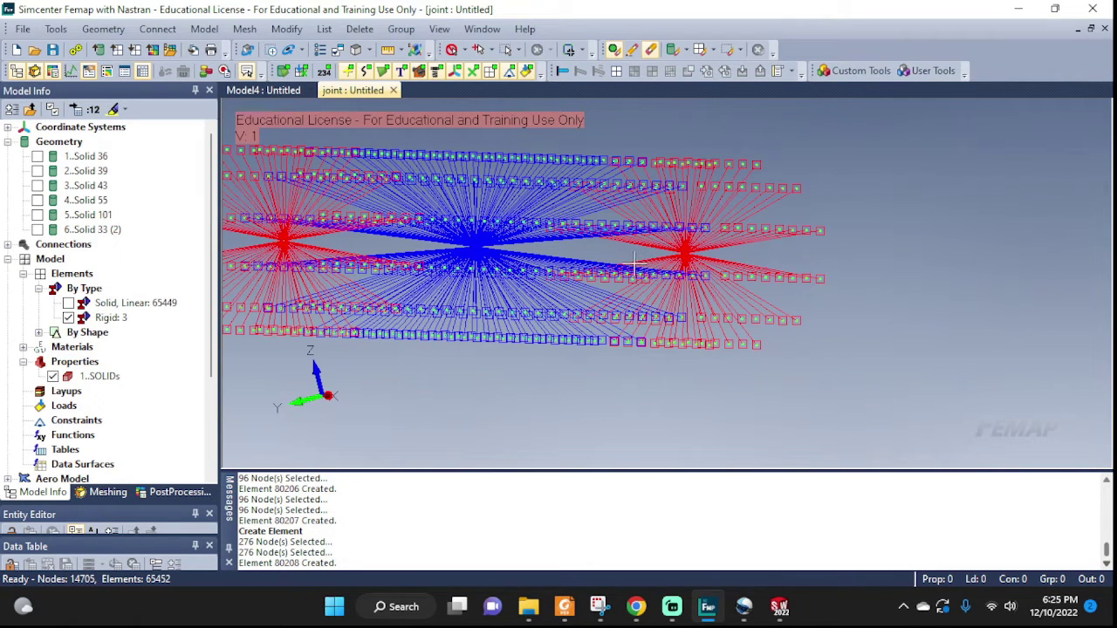
{"action": "middle_click_drag", "start_coordinate": [636, 261], "coordinate": [725, 298]}
{"action": "left_click", "coordinate": [204, 29]}
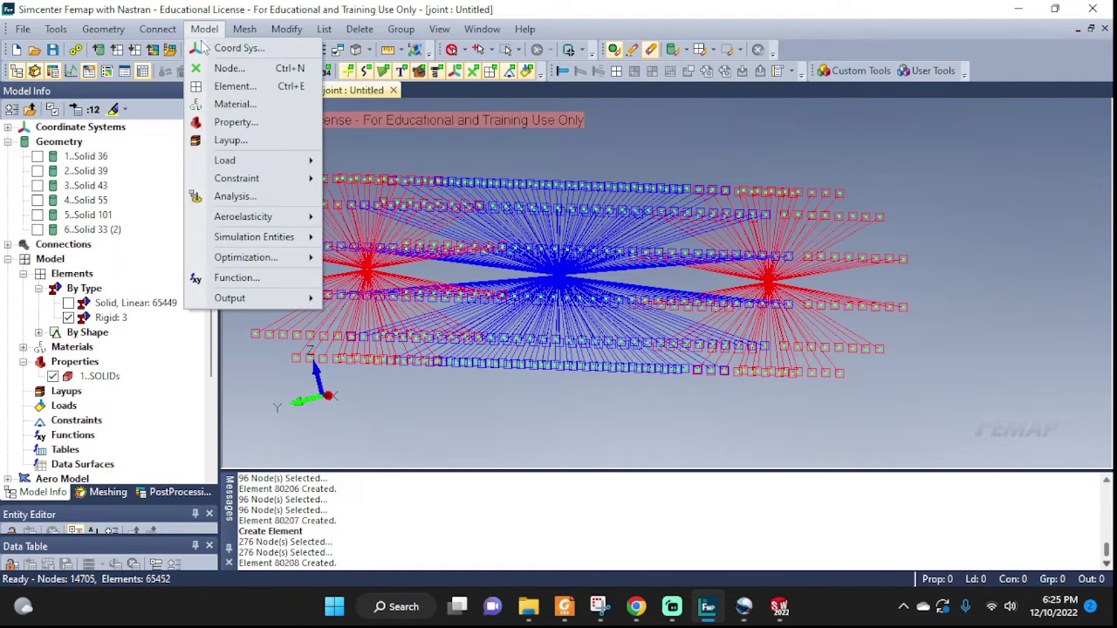
{"action": "left_click", "coordinate": [232, 122]}
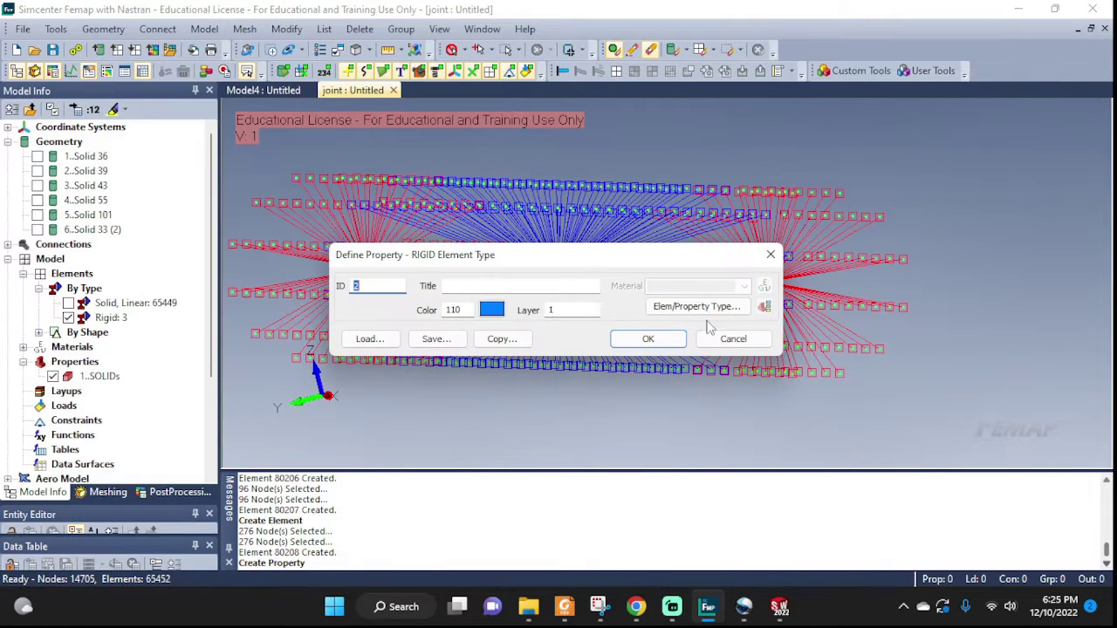
{"action": "left_click", "coordinate": [703, 310]}
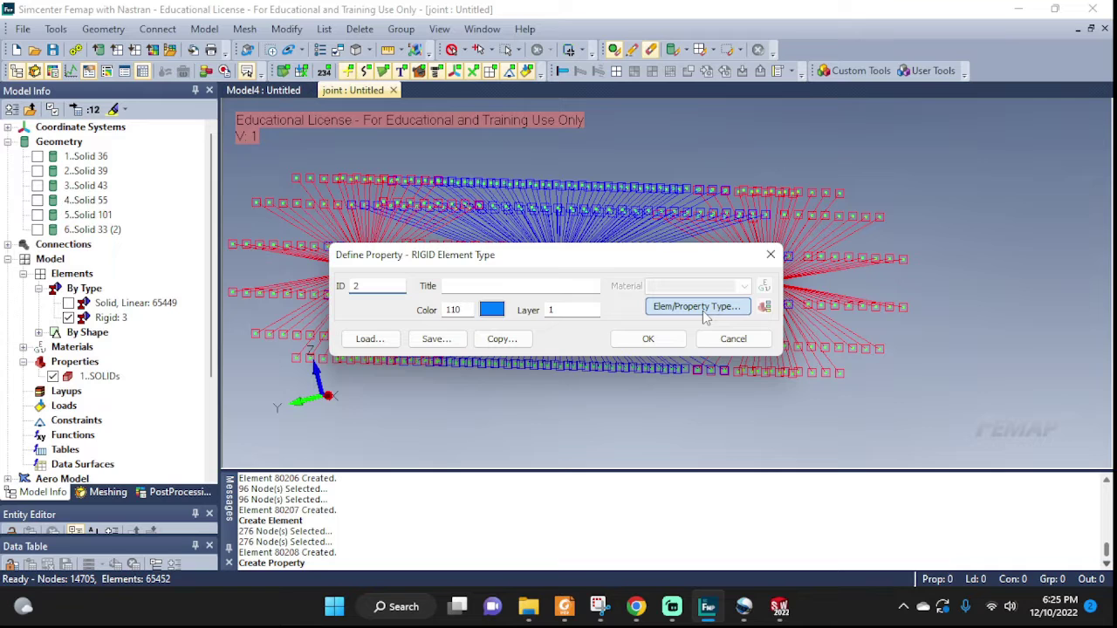
{"action": "left_click", "coordinate": [703, 311]}
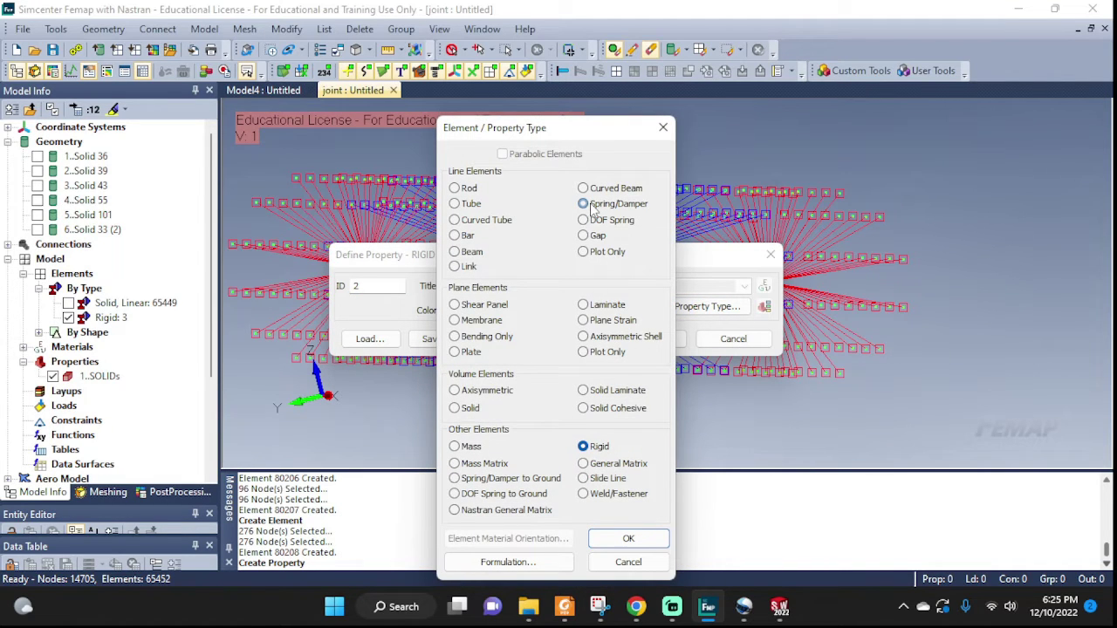
{"action": "left_click", "coordinate": [593, 206]}
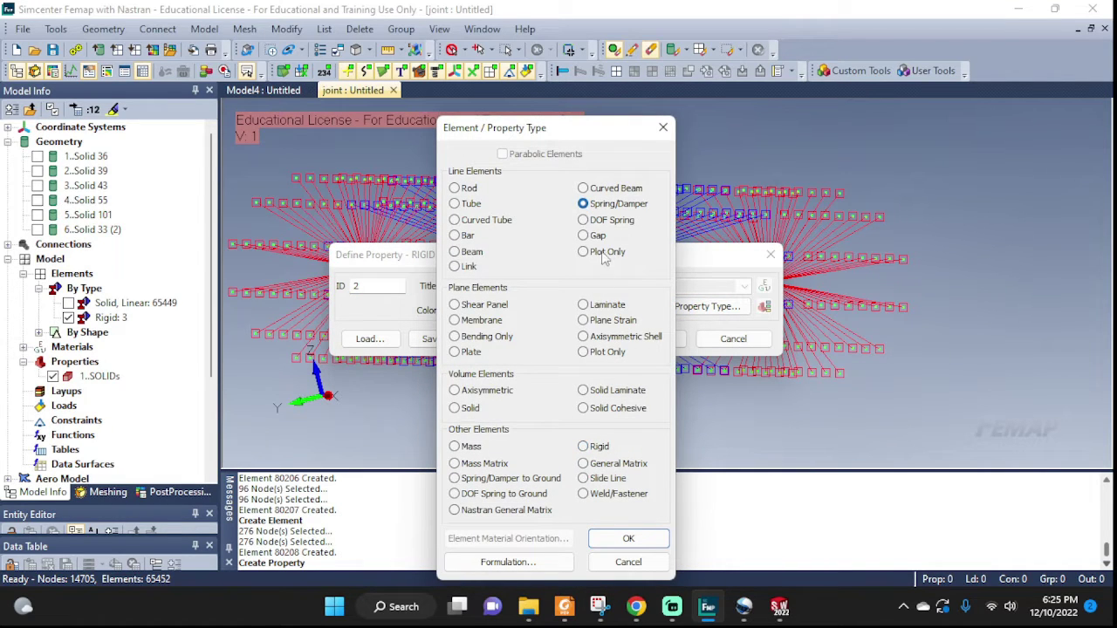
{"action": "left_click", "coordinate": [604, 543]}
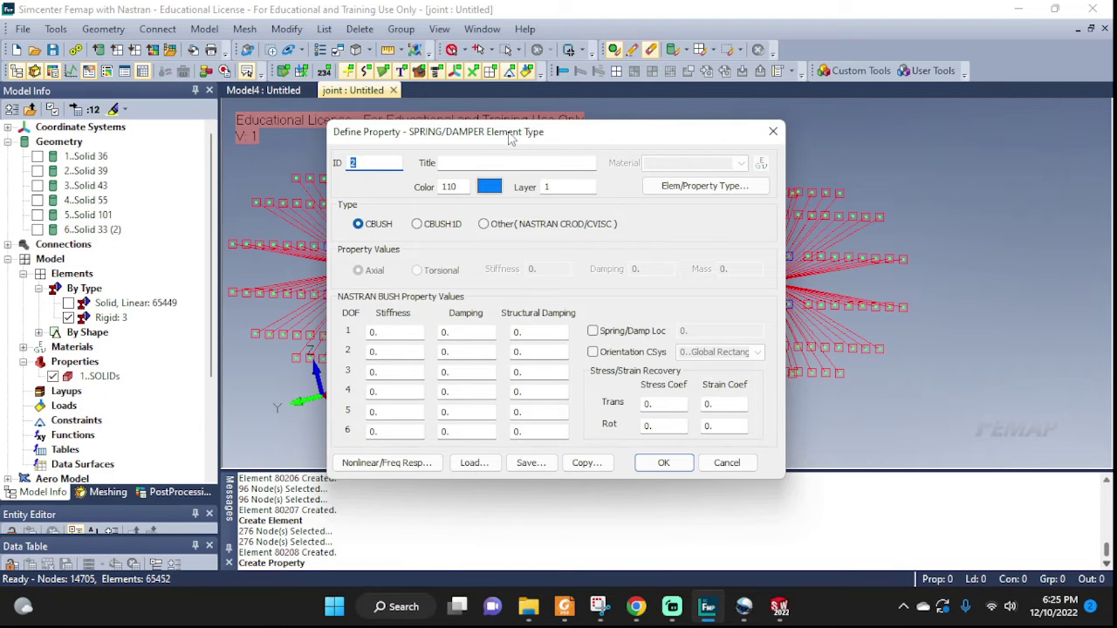
- Display Solid 55 and Solid 101 and title the spring/damper property "Revolute X"
{"action": "left_click", "coordinate": [513, 166]}
{"action": "left_click_drag", "start_coordinate": [509, 142], "coordinate": [865, 209]}
{"action": "middle_click_drag", "start_coordinate": [427, 273], "coordinate": [426, 278]}
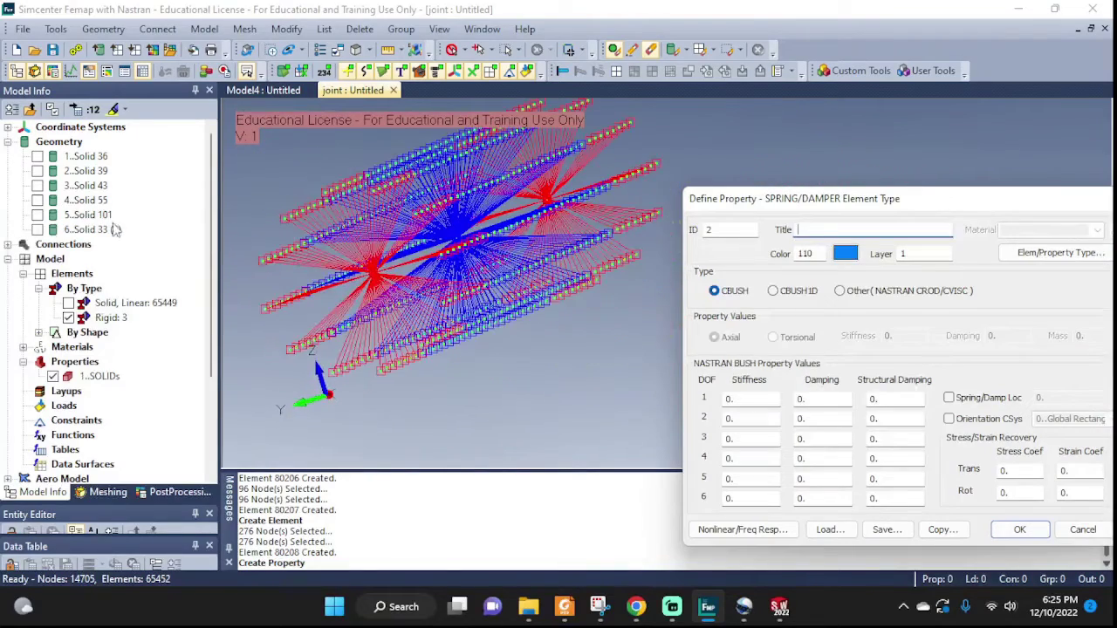
{"action": "left_click", "coordinate": [38, 215]}
{"action": "left_click", "coordinate": [37, 200]}
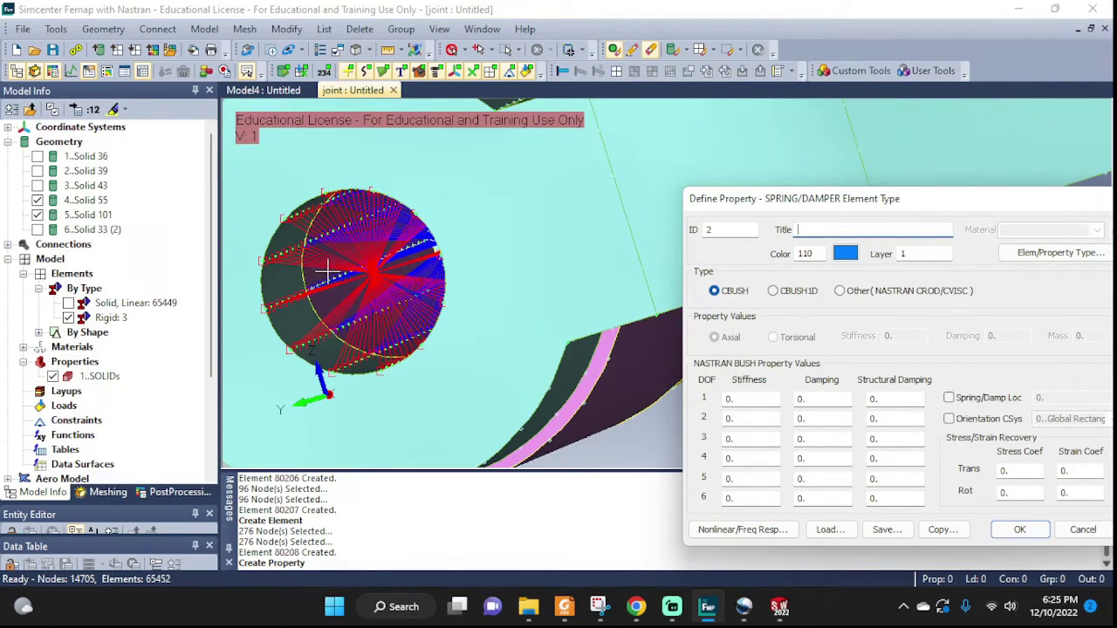
{"action": "mouse_move", "coordinate": [341, 275]}
{"action": "middle_mouse_down"}
{"action": "mouse_move", "coordinate": [373, 287]}
{"action": "mouse_move", "coordinate": [531, 240]}
{"action": "mouse_move", "coordinate": [593, 258]}
{"action": "mouse_move", "coordinate": [433, 353]}
{"action": "mouse_move", "coordinate": [348, 385]}
{"action": "middle_mouse_up"}
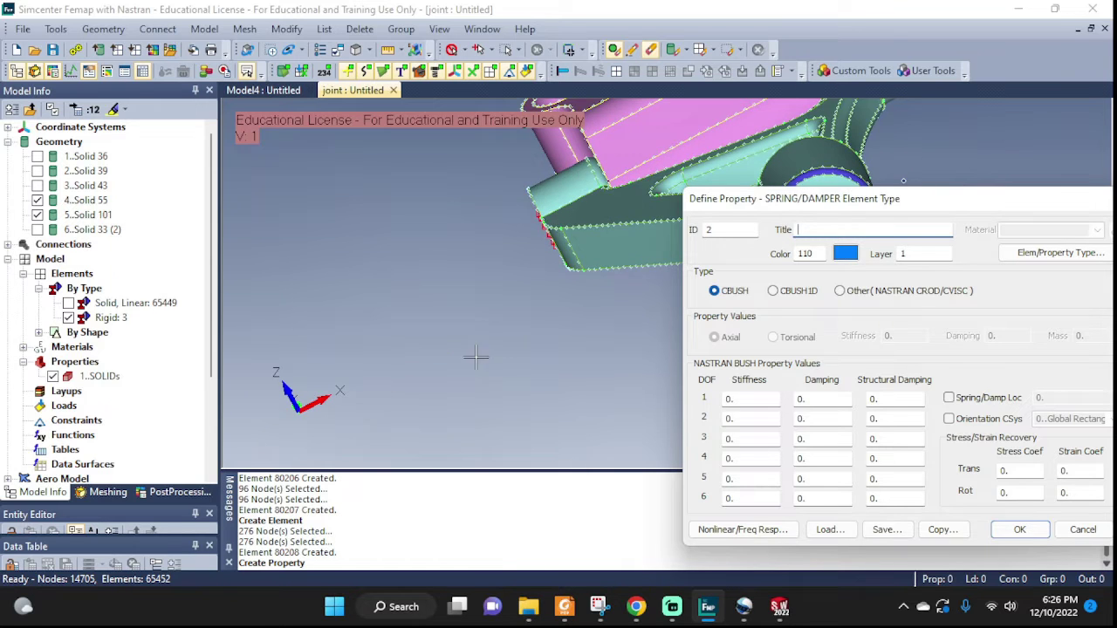
{"action": "middle_click_drag", "start_coordinate": [476, 358], "coordinate": [676, 264]}
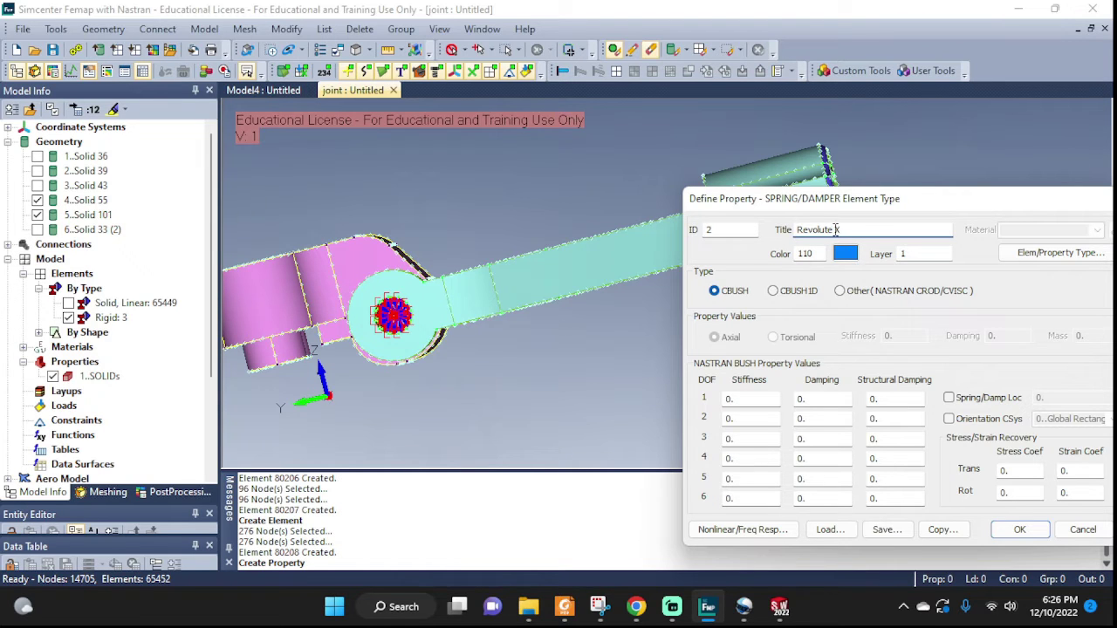
{"action": "left_click_drag", "start_coordinate": [874, 208], "coordinate": [819, 173]}
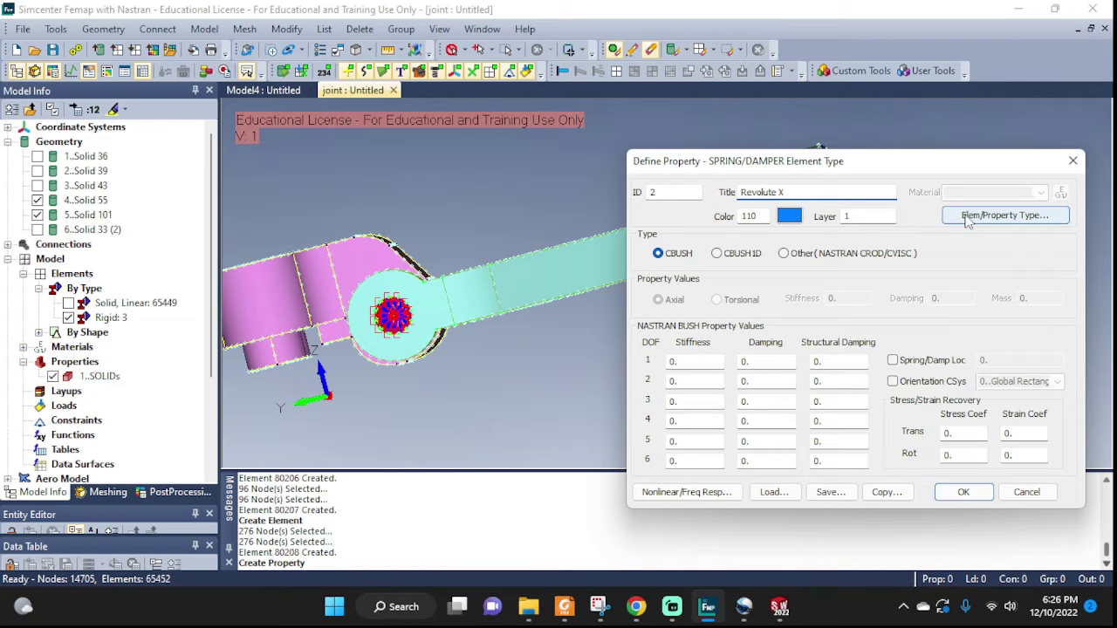
{"action": "middle_click_drag", "start_coordinate": [480, 247], "coordinate": [421, 312]}
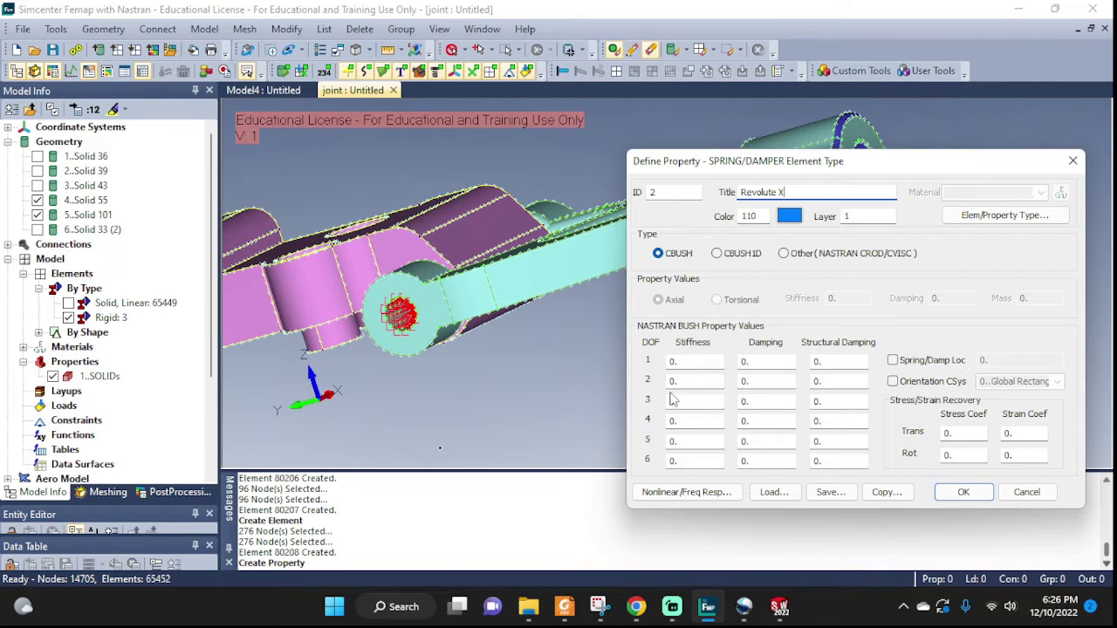
- Set the CBUSH stiffness of the three translational degrees of freedom, DOF 1, 2 and 3, to 1e6
{"action": "left_click", "coordinate": [689, 365]}
{"action": "left_click", "coordinate": [672, 385]}
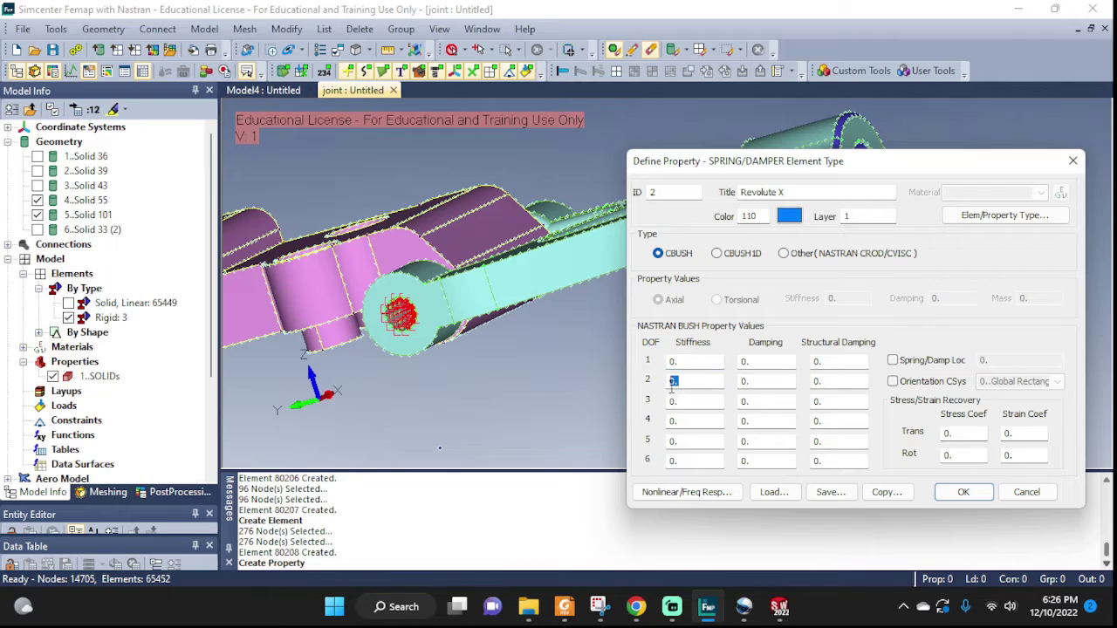
{"action": "left_click", "coordinate": [683, 401]}
{"action": "left_click", "coordinate": [681, 420]}
{"action": "left_click", "coordinate": [692, 361]}
{"action": "left_click_drag", "start_coordinate": [692, 361], "coordinate": [646, 365]}
{"action": "key", "text": "ctrl+c"}
{"action": "left_click", "coordinate": [706, 384]}
{"action": "key", "text": "ctrl+v"}
{"action": "left_click_drag", "start_coordinate": [686, 401], "coordinate": [646, 401]}
{"action": "key", "text": "ctrl+v"}
- Set the DOF 5 stiffness to 1e6, fill in the DOF 6 stiffness, and create the Revolute X property
{"action": "left_click_drag", "start_coordinate": [687, 442], "coordinate": [648, 441]}
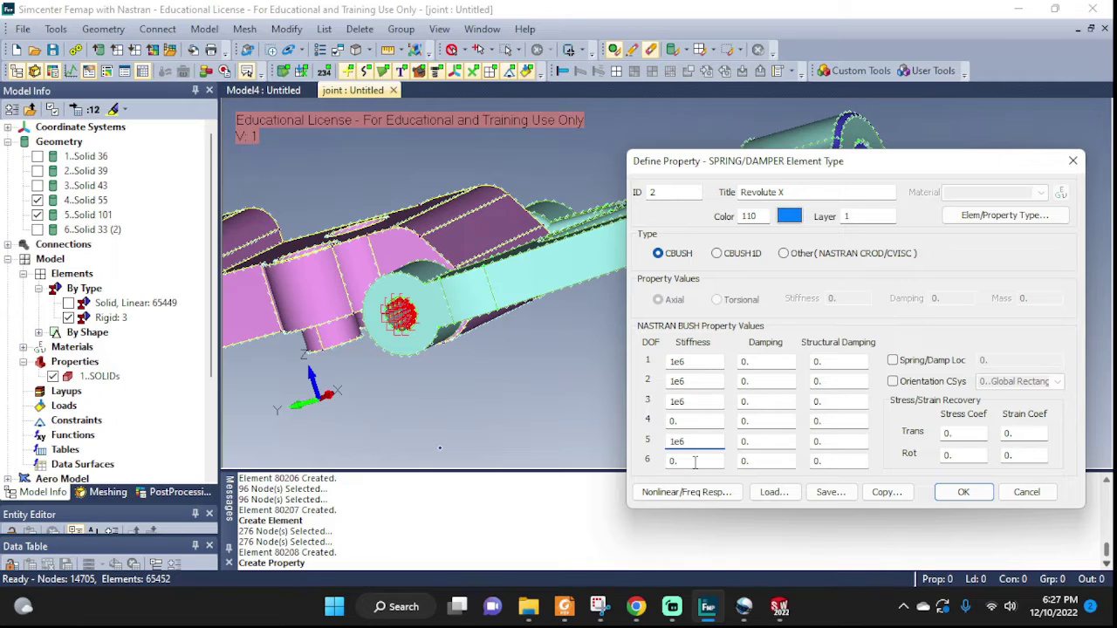
{"action": "left_click_drag", "start_coordinate": [696, 463], "coordinate": [650, 462]}
{"action": "left_click_drag", "start_coordinate": [680, 423], "coordinate": [668, 422]}
{"action": "left_click", "coordinate": [965, 490]}
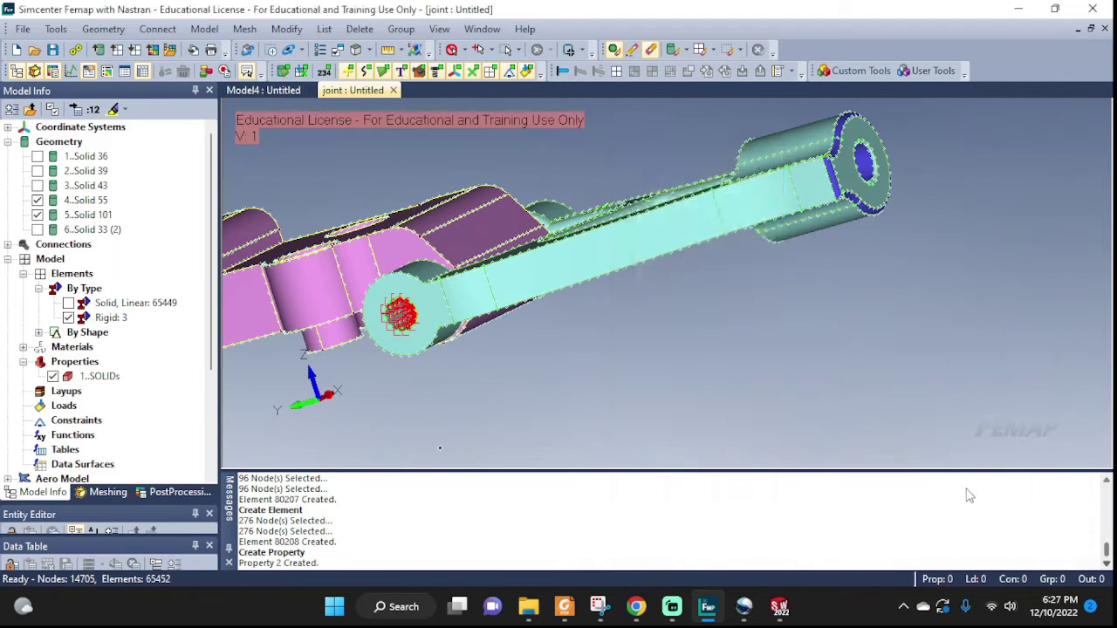
- Start a constraint on surfaces and create a new constraint set titled "BC" for it
{"action": "left_click", "coordinate": [726, 462]}
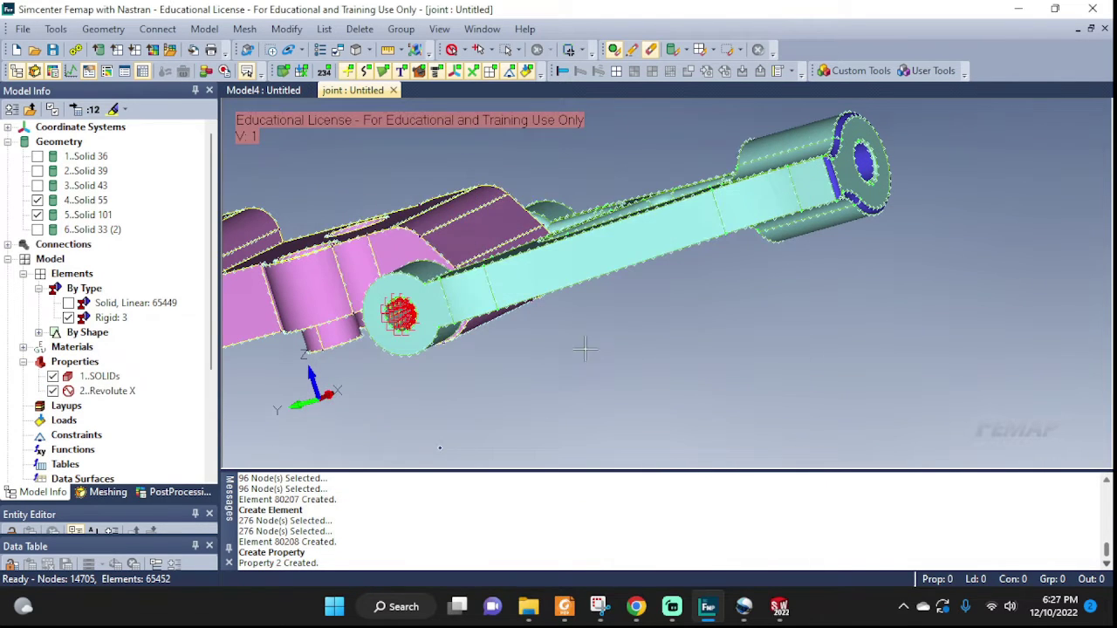
{"action": "middle_click_drag", "start_coordinate": [586, 350], "coordinate": [713, 346]}
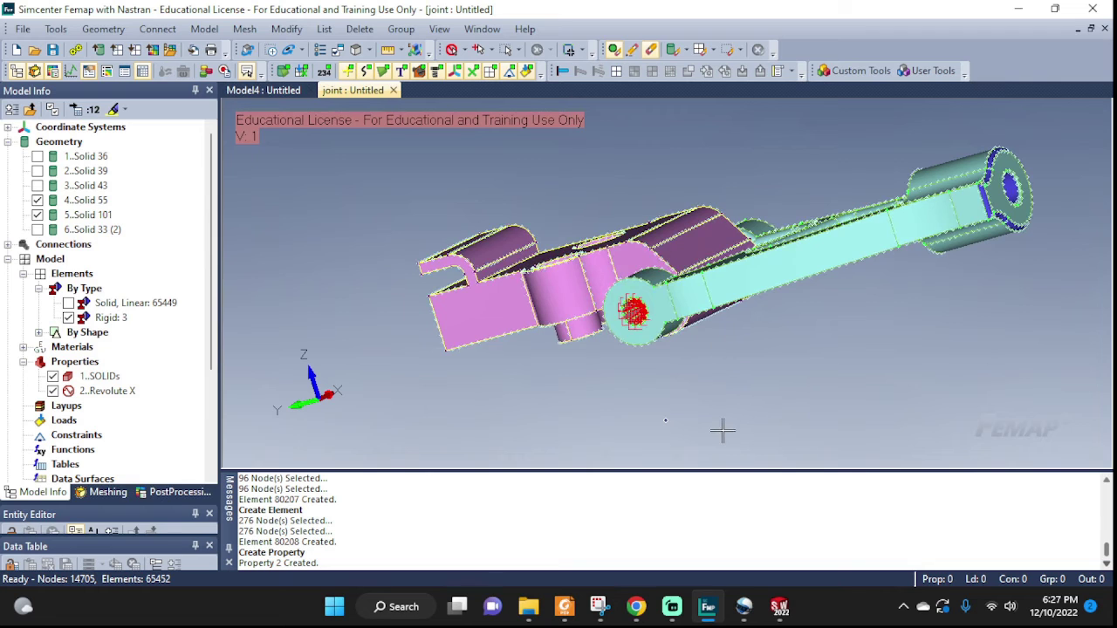
{"action": "middle_click_drag", "start_coordinate": [881, 356], "coordinate": [1041, 346]}
{"action": "middle_click_drag", "start_coordinate": [886, 343], "coordinate": [1004, 278]}
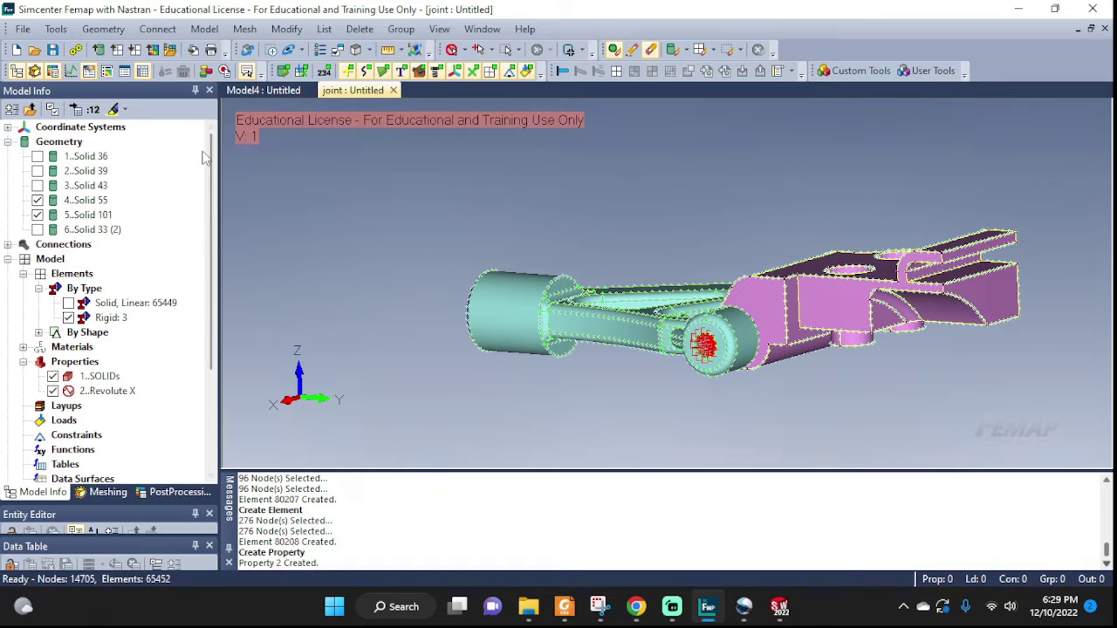
{"action": "left_click", "coordinate": [204, 29]}
{"action": "mouse_move", "coordinate": [257, 181]}
{"action": "left_click", "coordinate": [379, 293]}
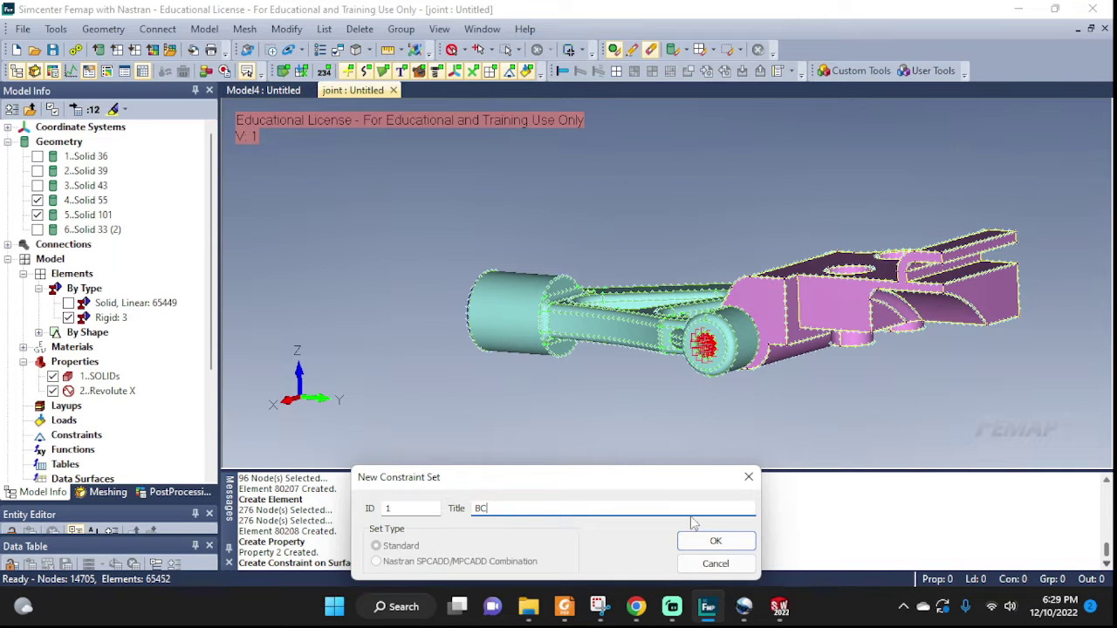
{"action": "type", "text": "BC"}
{"action": "left_click", "coordinate": [715, 542]}
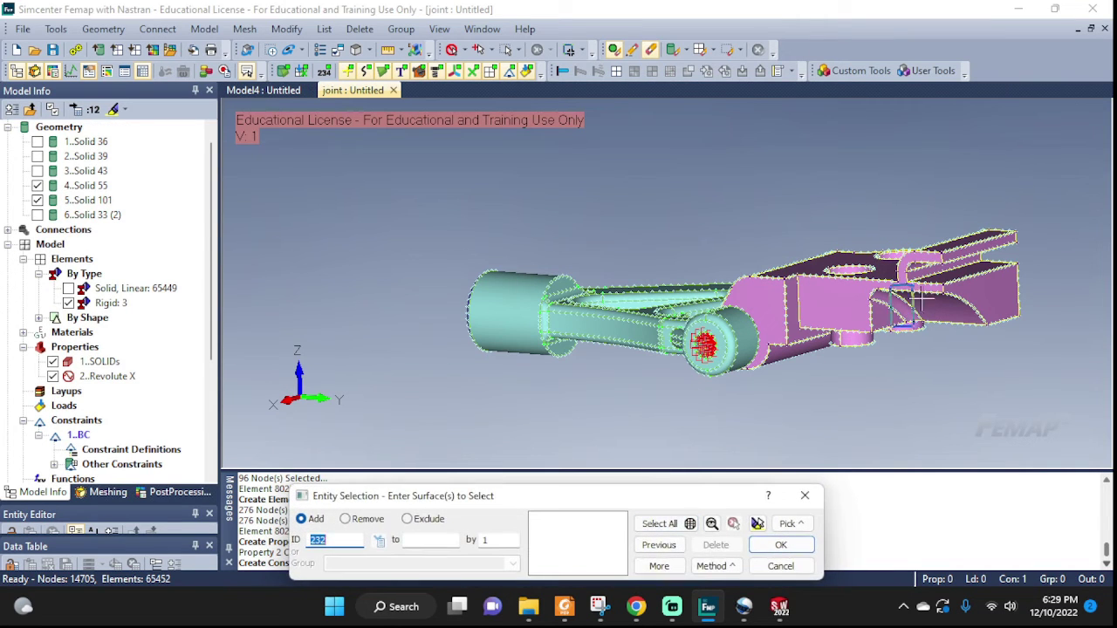
- Apply a Fixed constraint titled "wall" to the two outer end surfaces of the pink bracket, Solid 55
{"action": "left_click", "coordinate": [984, 295]}
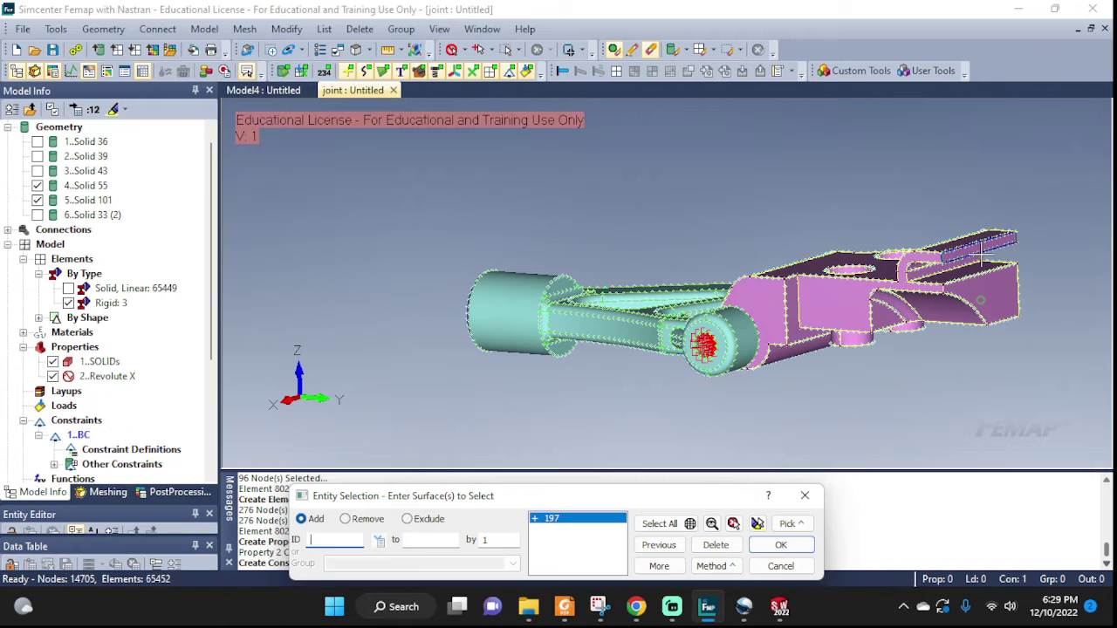
{"action": "left_click", "coordinate": [981, 252]}
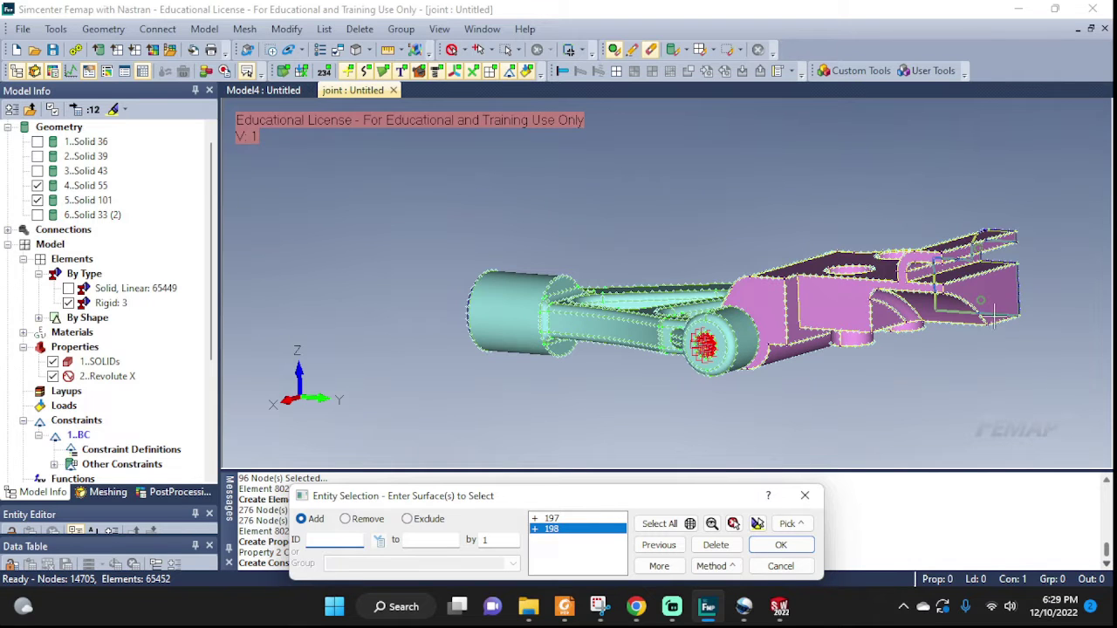
{"action": "left_click", "coordinate": [794, 549]}
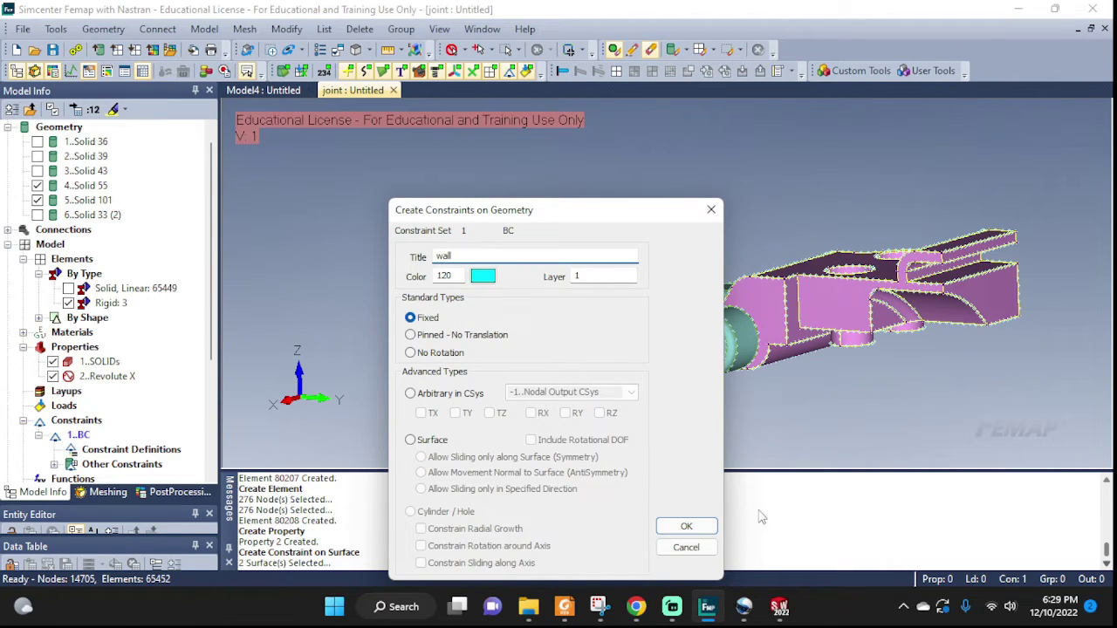
{"action": "left_click", "coordinate": [687, 527]}
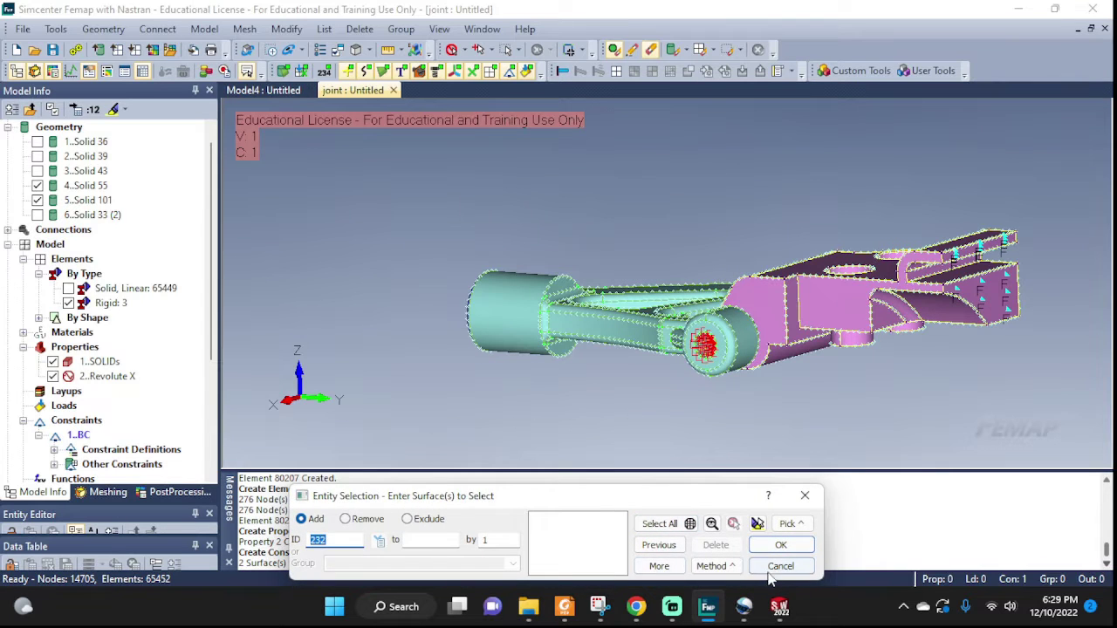
{"action": "left_click", "coordinate": [772, 569]}
- Hide Solid 101 and Solid 55 to display only the pin joint's rigid elements
{"action": "mouse_move", "coordinate": [947, 279]}
{"action": "middle_mouse_down"}
{"action": "mouse_move", "coordinate": [945, 290]}
{"action": "mouse_move", "coordinate": [1012, 289]}
{"action": "mouse_move", "coordinate": [953, 297]}
{"action": "middle_mouse_up"}
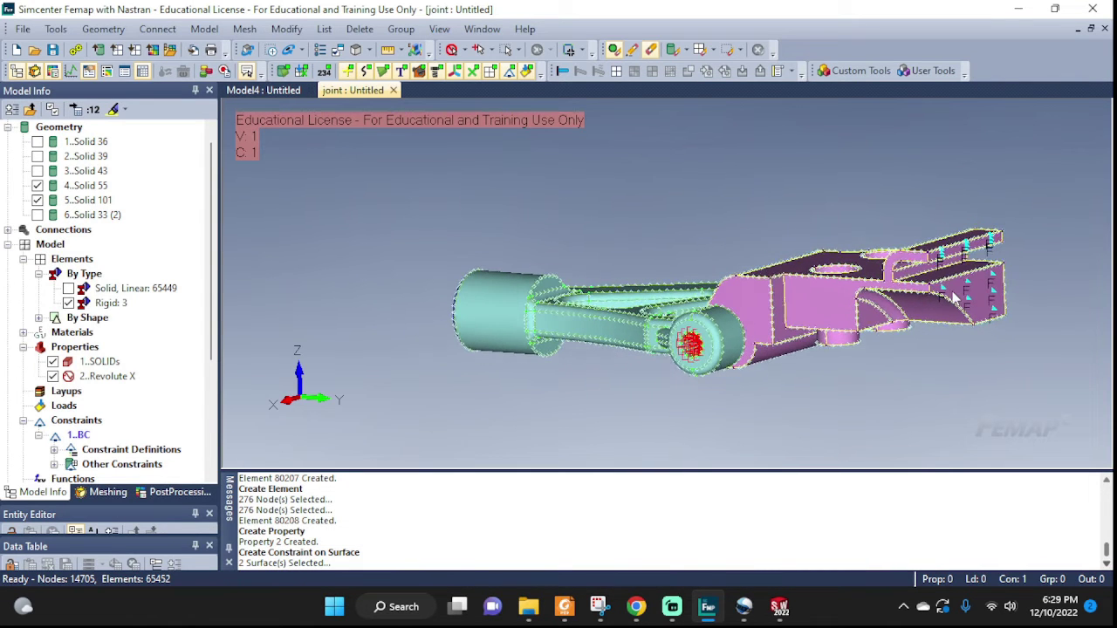
{"action": "middle_click_drag", "start_coordinate": [768, 397], "coordinate": [736, 311]}
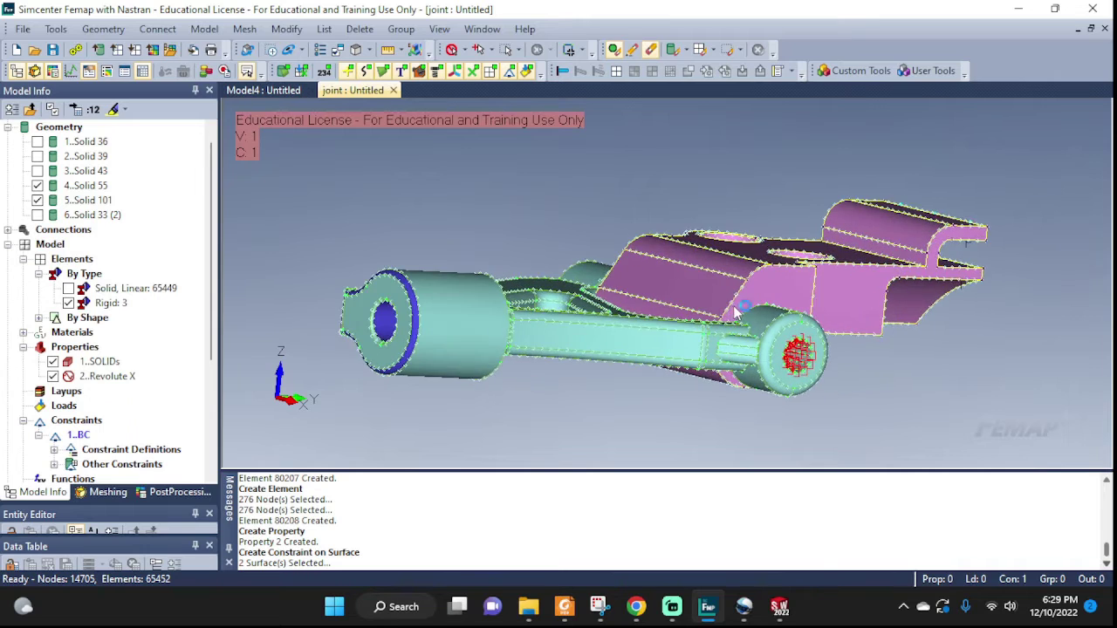
{"action": "scroll", "coordinate": [736, 312], "scroll_direction": "up", "scroll_amount": 2}
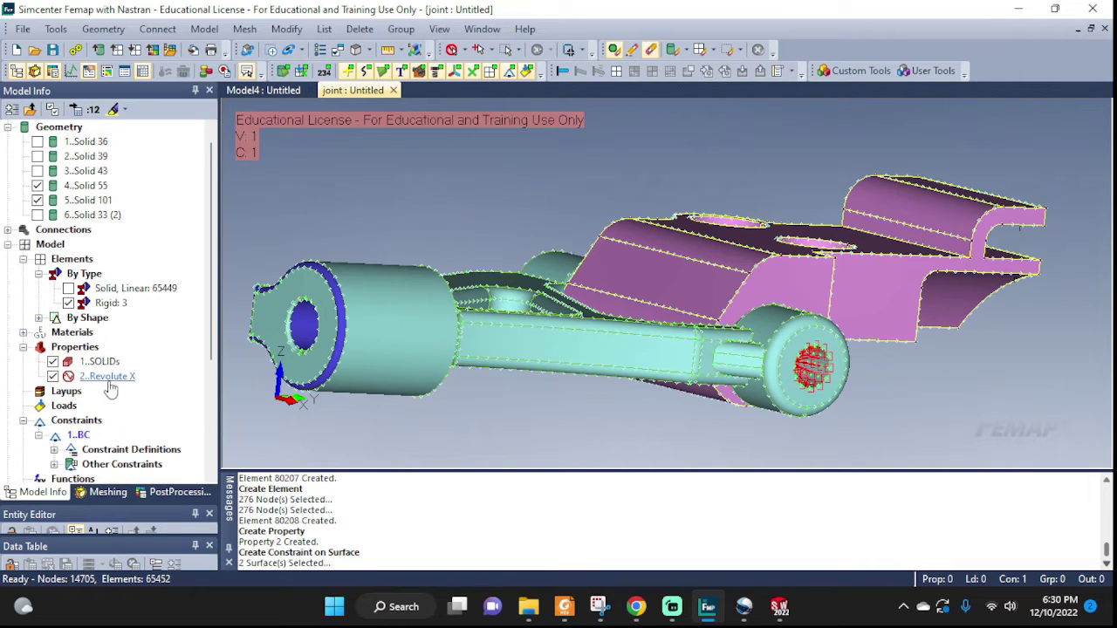
{"action": "scroll", "coordinate": [812, 371], "scroll_direction": "up", "scroll_amount": 5}
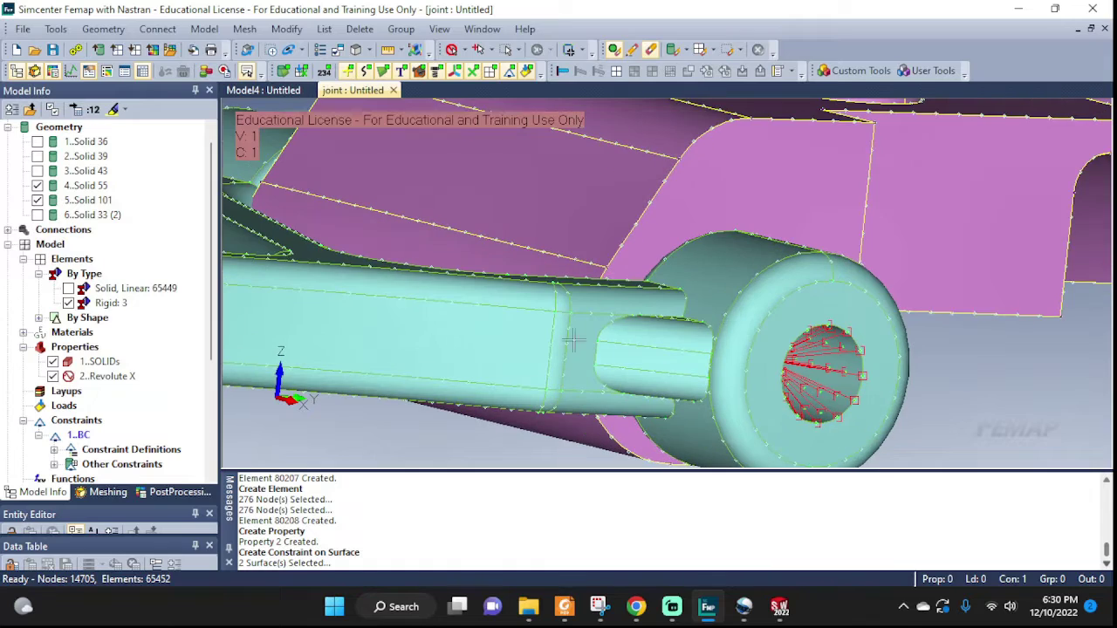
{"action": "left_click", "coordinate": [37, 200]}
{"action": "left_click", "coordinate": [38, 185]}
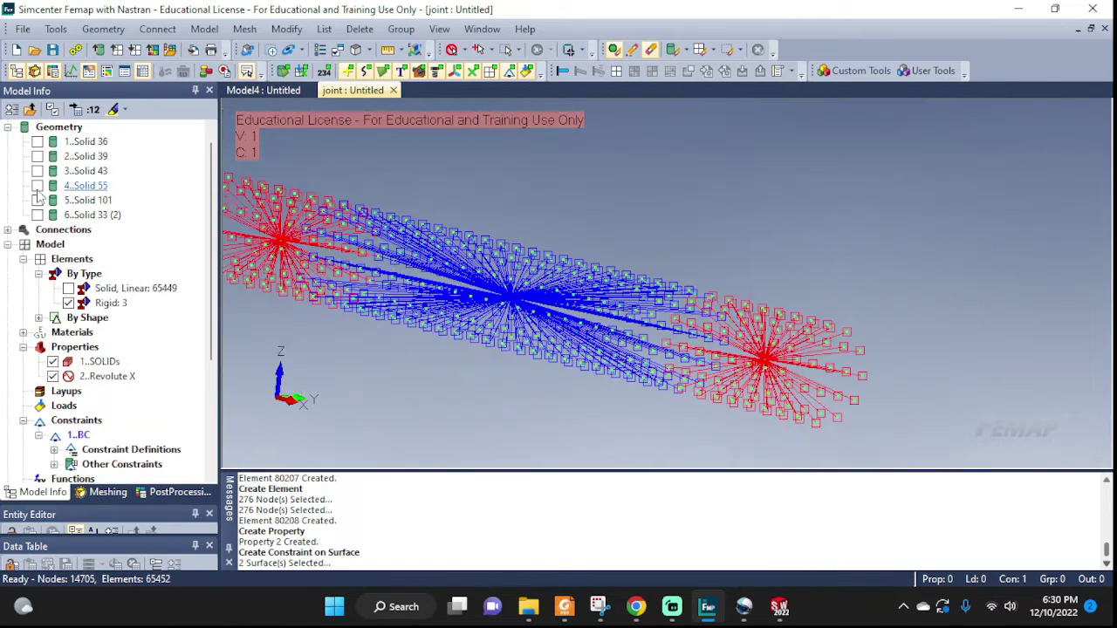
{"action": "scroll", "coordinate": [375, 275], "scroll_direction": "up", "scroll_amount": 2}
{"action": "middle_click_drag", "start_coordinate": [483, 317], "coordinate": [576, 295]}
{"action": "middle_click_drag", "start_coordinate": [694, 352], "coordinate": [722, 356]}
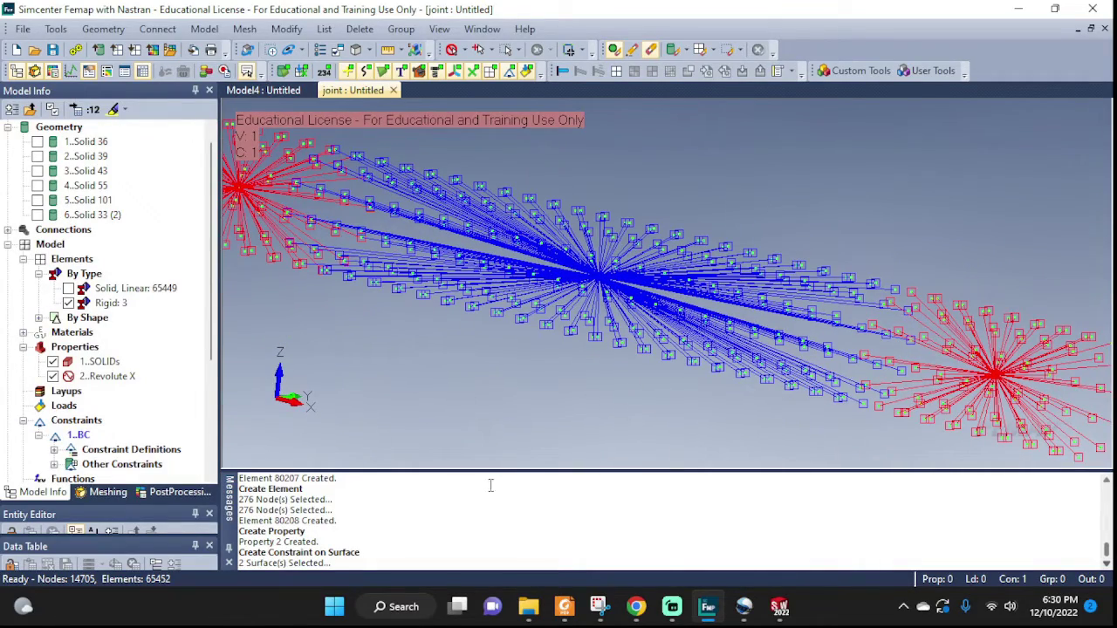
- Start a new Spring/Damper element and assign it the Revolute X property
{"action": "left_click", "coordinate": [203, 31]}
{"action": "left_click", "coordinate": [234, 86]}
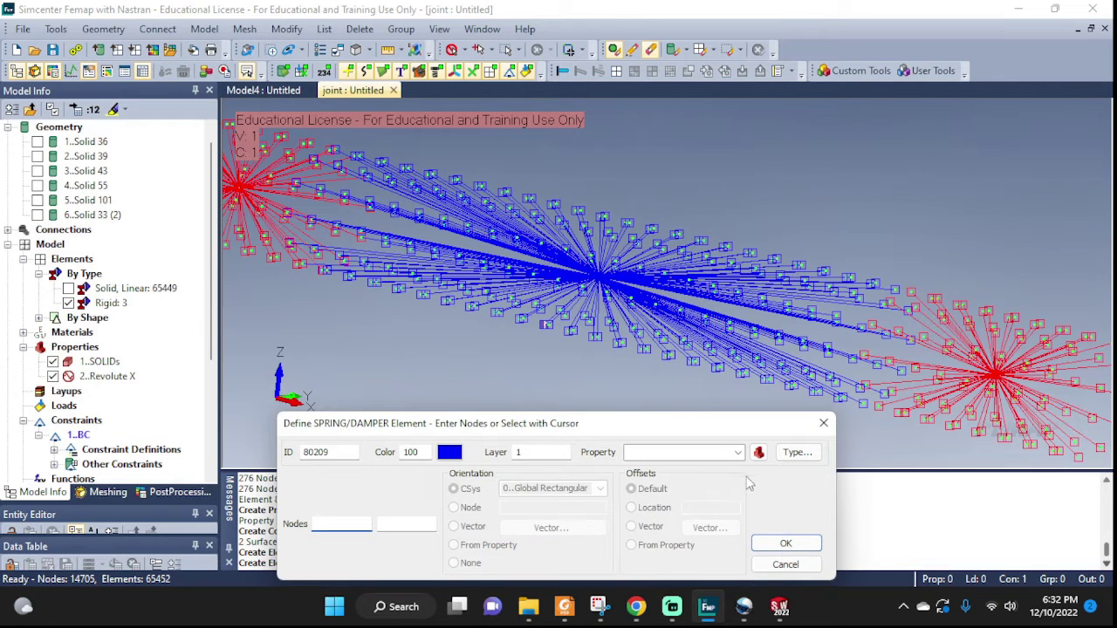
{"action": "left_click", "coordinate": [795, 453]}
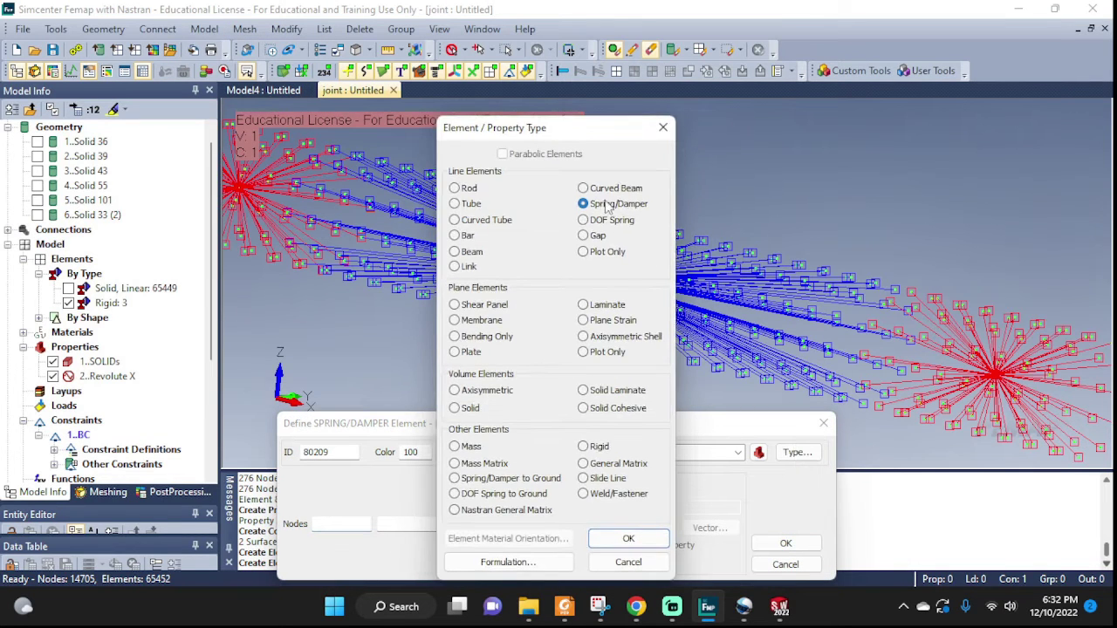
{"action": "left_click", "coordinate": [628, 538]}
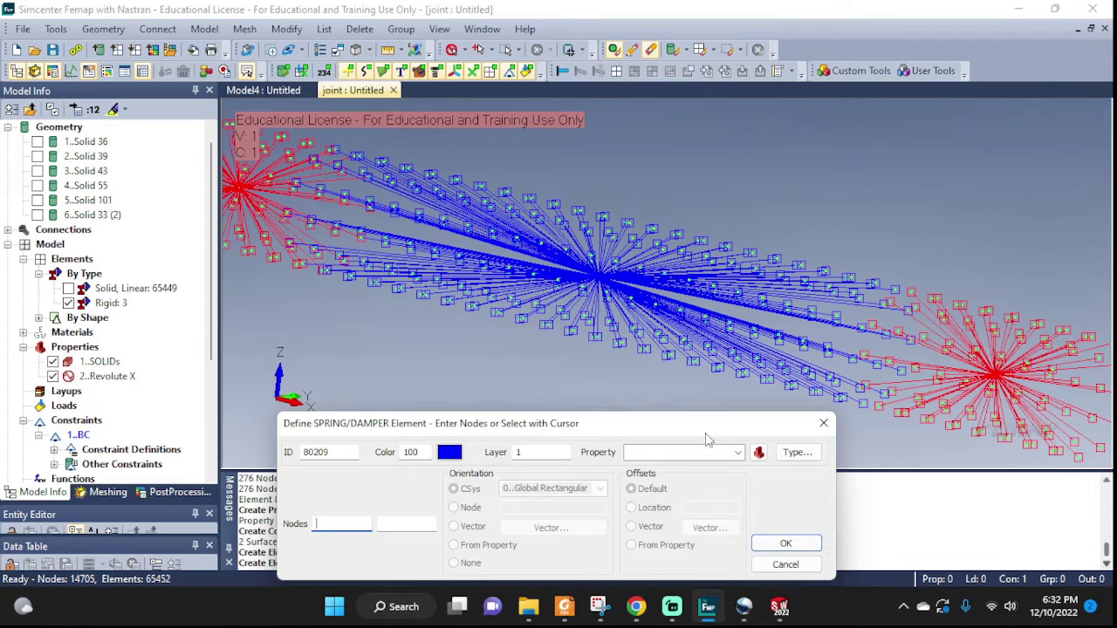
{"action": "left_click", "coordinate": [734, 455]}
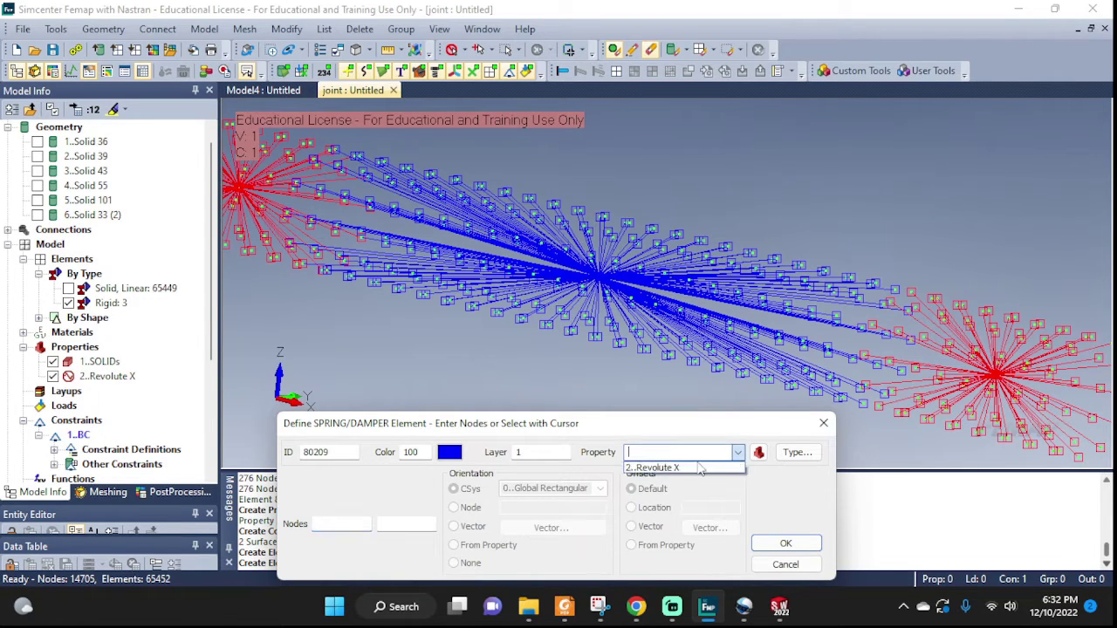
{"action": "left_click", "coordinate": [659, 469]}
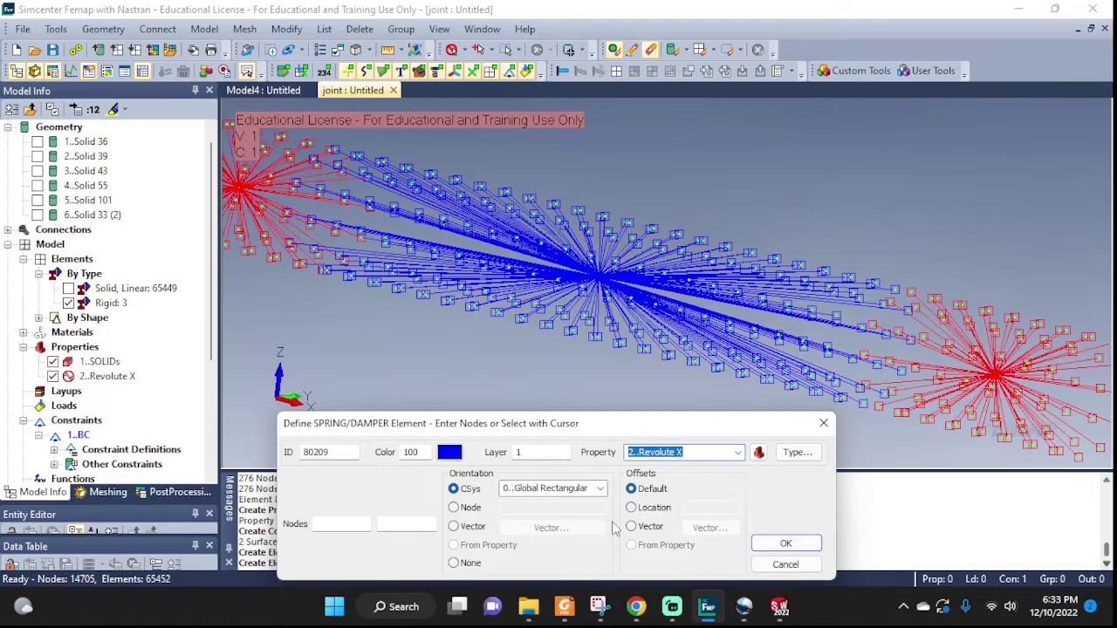
- Create a spring element from the centre node of one outer red rigid element (14703) to the centre node of the blue rigid element
{"action": "middle_click_drag", "start_coordinate": [505, 332], "coordinate": [403, 246]}
{"action": "scroll", "coordinate": [403, 246], "scroll_direction": "up", "scroll_amount": 8}
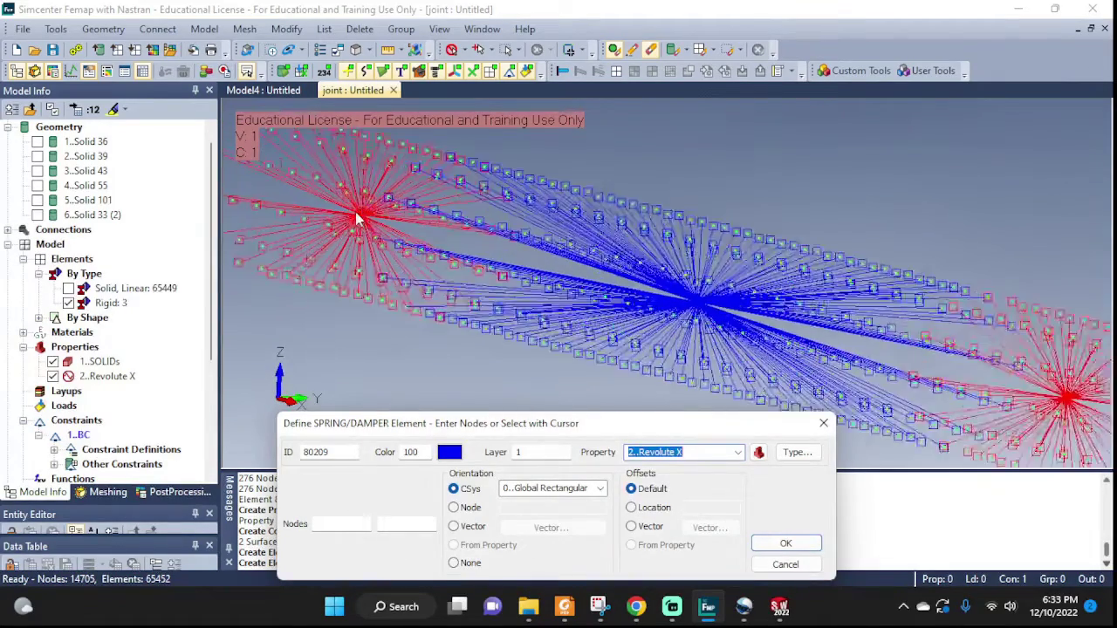
{"action": "scroll", "coordinate": [381, 221], "scroll_direction": "up", "scroll_amount": 2}
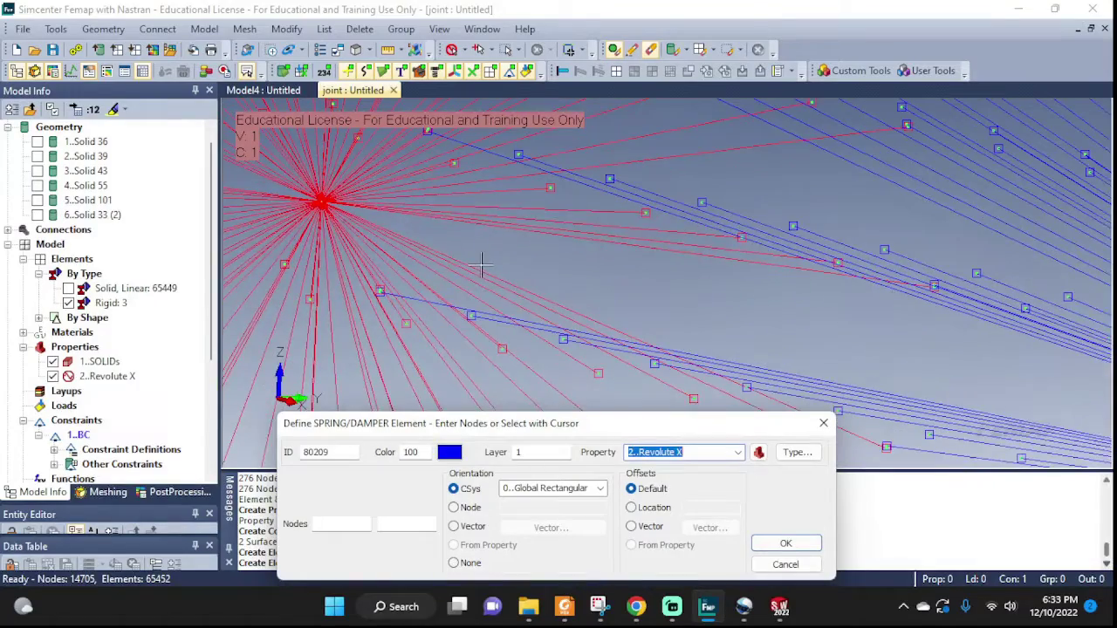
{"action": "middle_click_drag", "start_coordinate": [482, 264], "coordinate": [384, 210]}
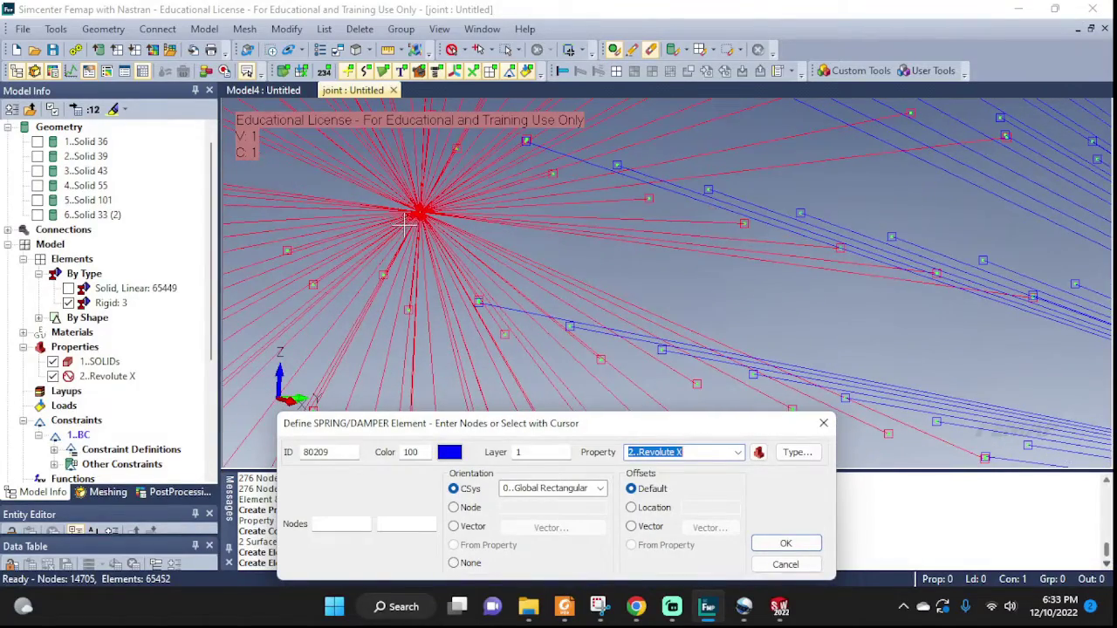
{"action": "left_click", "coordinate": [339, 524]}
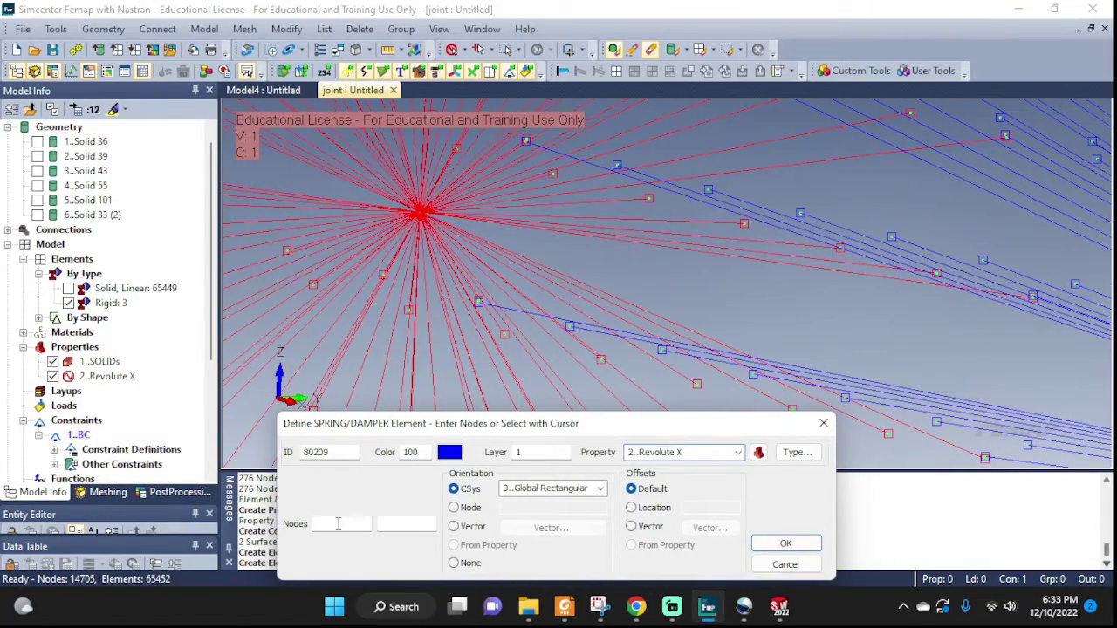
{"action": "left_click", "coordinate": [419, 212]}
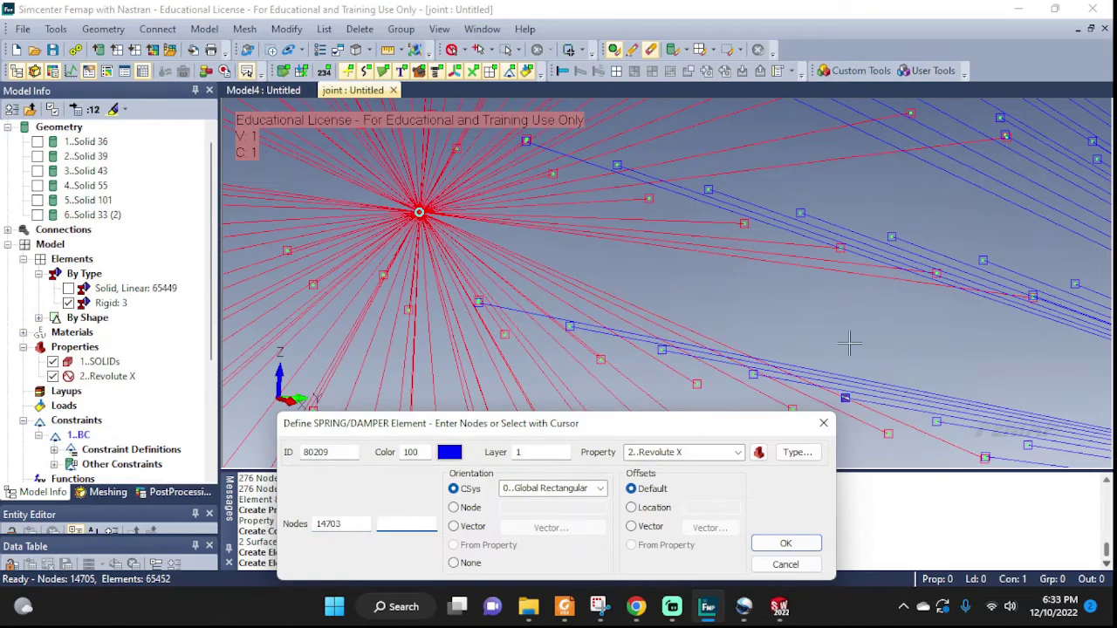
{"action": "middle_click_drag", "start_coordinate": [882, 348], "coordinate": [731, 346]}
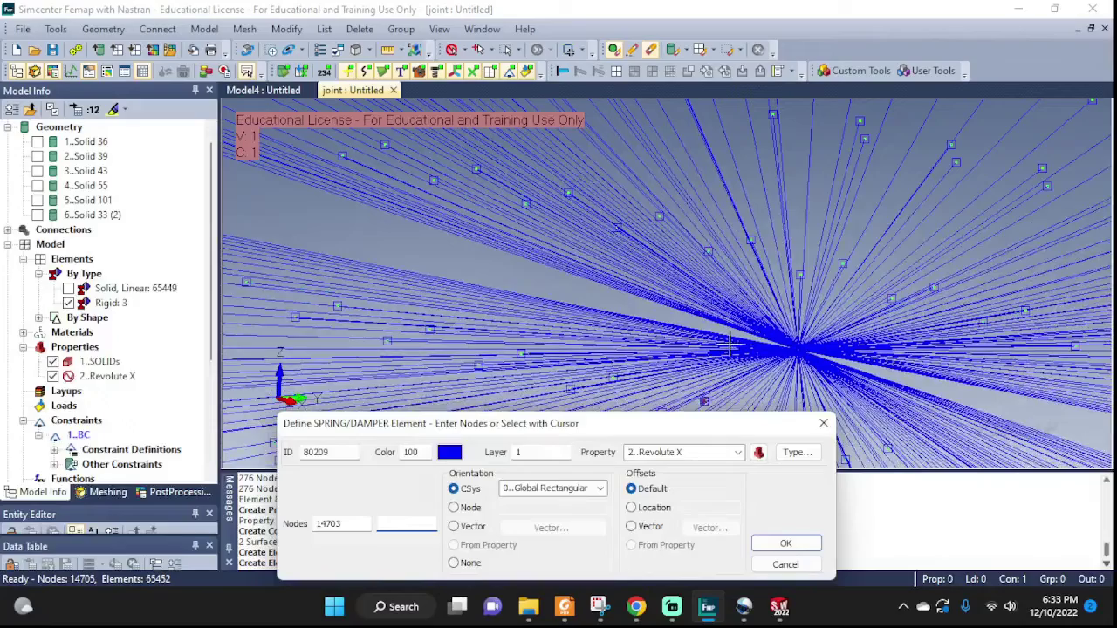
{"action": "left_click", "coordinate": [798, 351]}
{"action": "mouse_move", "coordinate": [789, 370]}
{"action": "middle_mouse_down"}
{"action": "mouse_move", "coordinate": [758, 524]}
{"action": "mouse_move", "coordinate": [798, 410]}
{"action": "mouse_move", "coordinate": [897, 407]}
{"action": "mouse_move", "coordinate": [902, 365]}
{"action": "mouse_move", "coordinate": [941, 362]}
{"action": "mouse_move", "coordinate": [1035, 388]}
{"action": "mouse_move", "coordinate": [882, 340]}
{"action": "mouse_move", "coordinate": [740, 323]}
{"action": "middle_mouse_up"}
{"action": "left_click", "coordinate": [785, 543]}
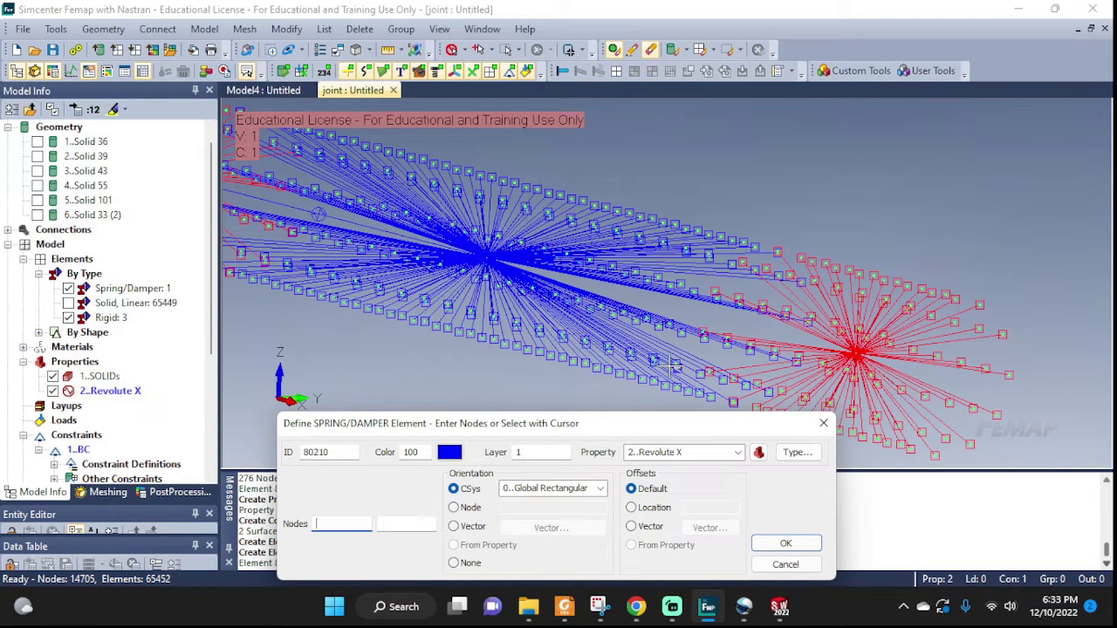
- Create a second Revolute X spring from the blue rigid's centre node 14705 to the other red rigid's centre node 14704, and finish element creation
{"action": "scroll", "coordinate": [487, 265], "scroll_direction": "up", "scroll_amount": 1}
{"action": "scroll", "coordinate": [487, 264], "scroll_direction": "up", "scroll_amount": 2}
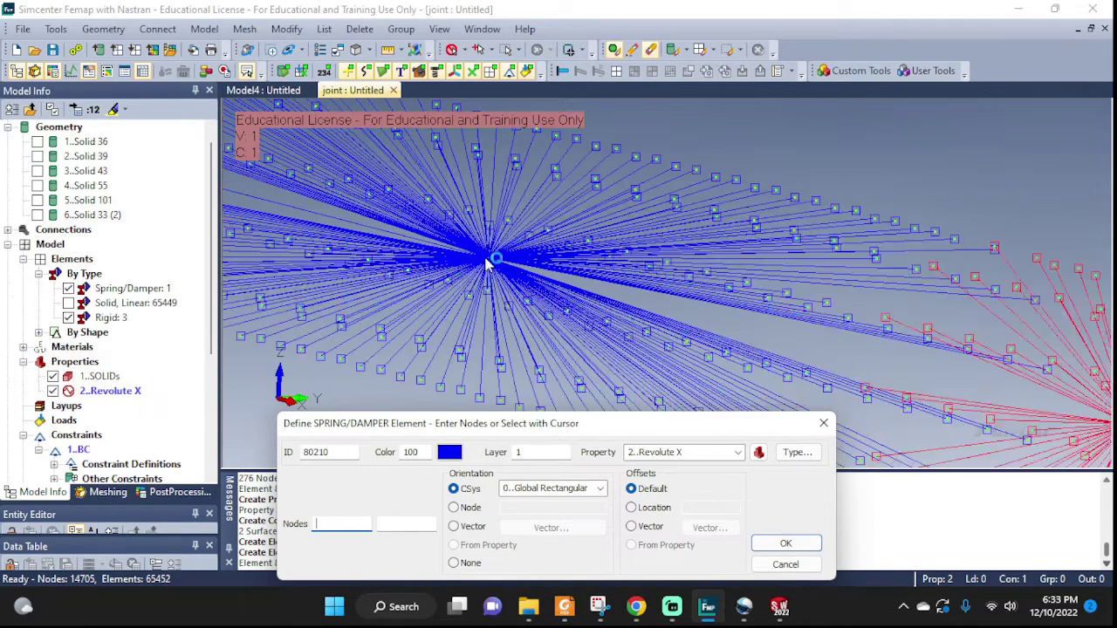
{"action": "left_click", "coordinate": [489, 258]}
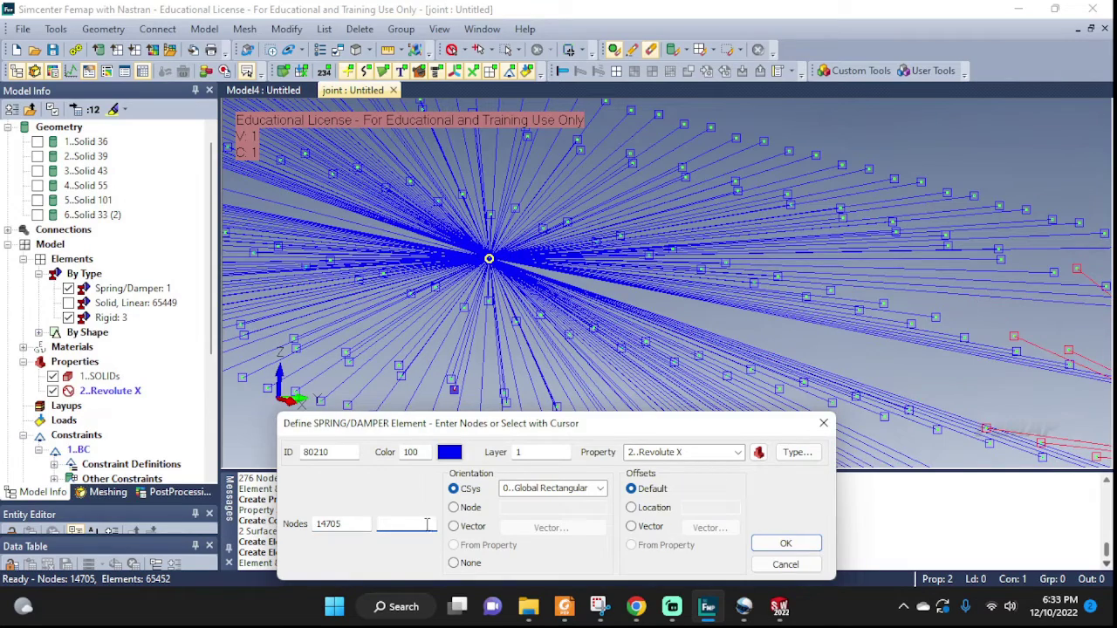
{"action": "scroll", "coordinate": [925, 388], "scroll_direction": "down", "scroll_amount": 2}
{"action": "scroll", "coordinate": [881, 365], "scroll_direction": "up", "scroll_amount": 2}
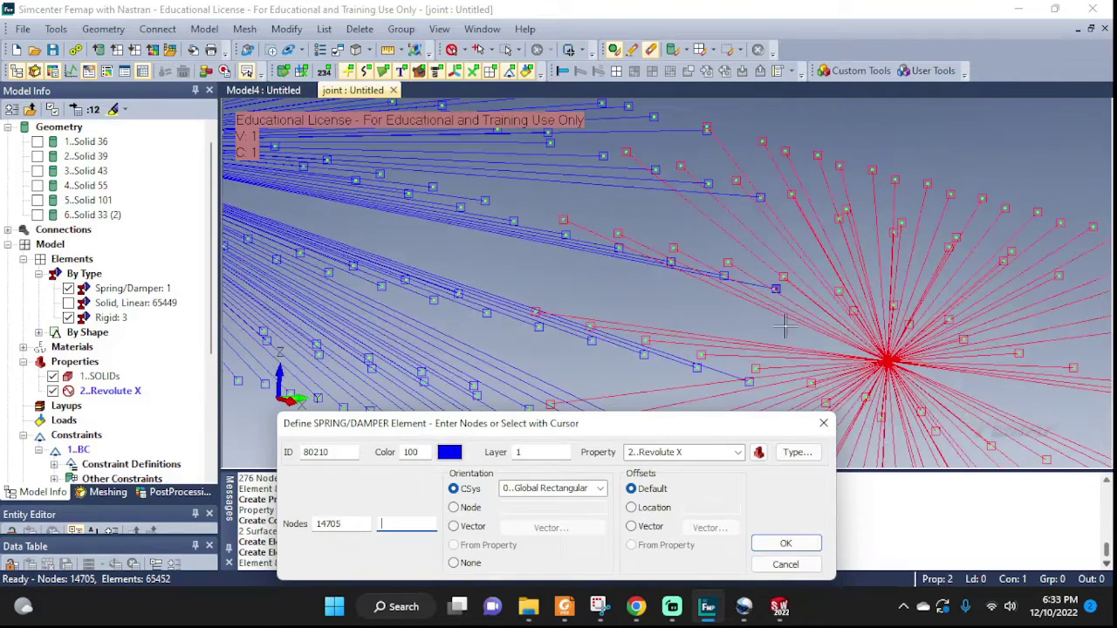
{"action": "left_click", "coordinate": [887, 361]}
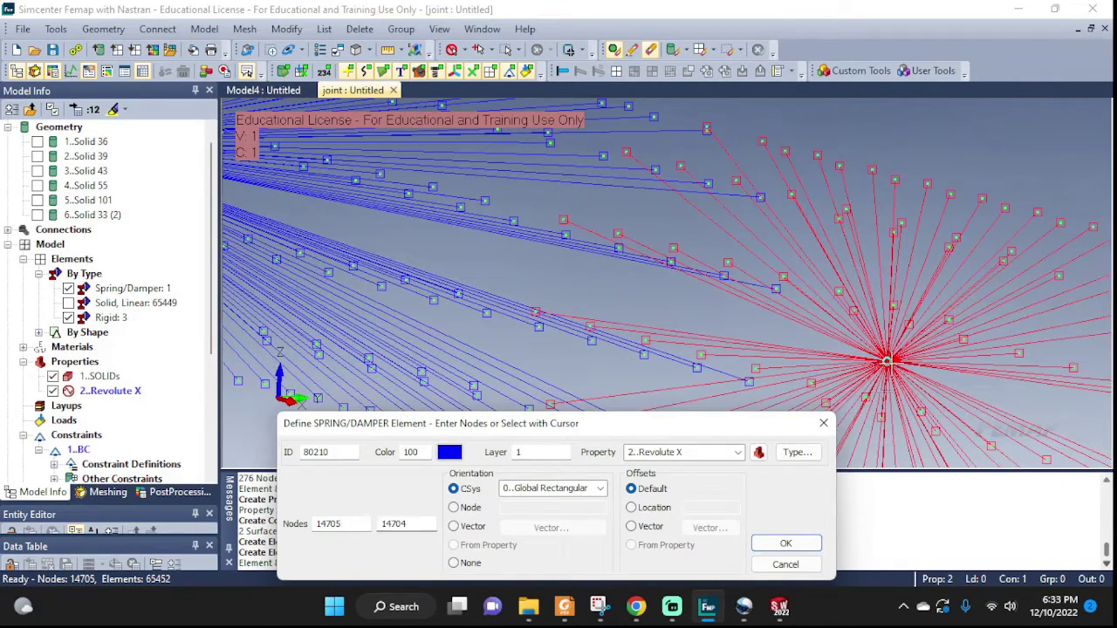
{"action": "left_click", "coordinate": [785, 543]}
{"action": "left_click", "coordinate": [785, 563]}
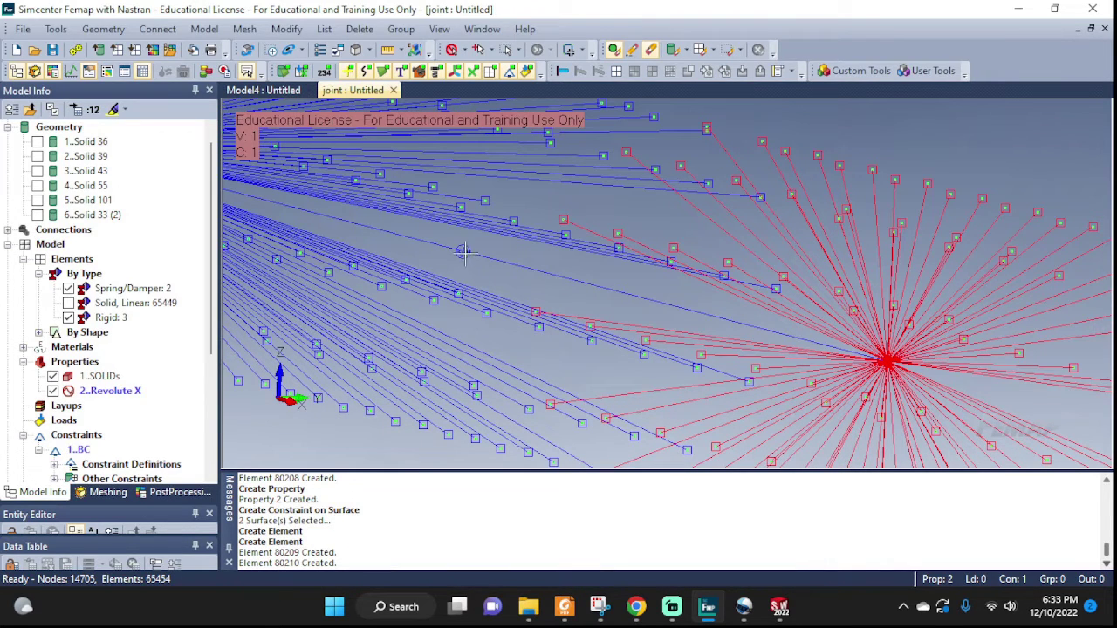
- Display Solid 101 and Solid 55 again around the pin joint, and briefly check their solid mesh
{"action": "scroll", "coordinate": [454, 252], "scroll_direction": "down", "scroll_amount": 3}
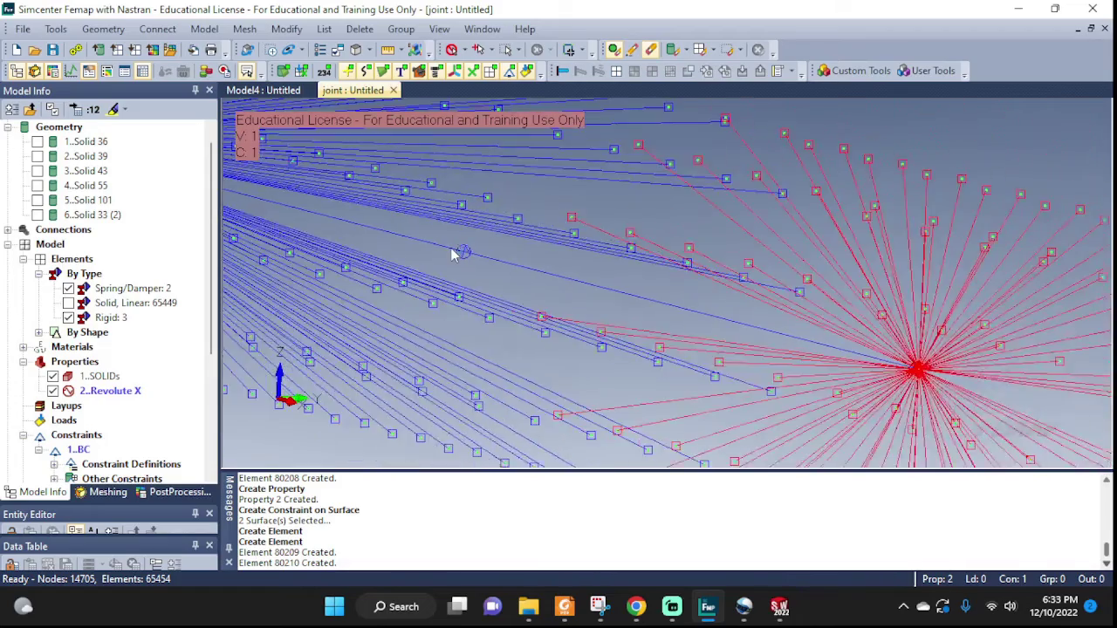
{"action": "middle_click_drag", "start_coordinate": [453, 252], "coordinate": [908, 314]}
{"action": "scroll", "coordinate": [718, 266], "scroll_direction": "down", "scroll_amount": 2}
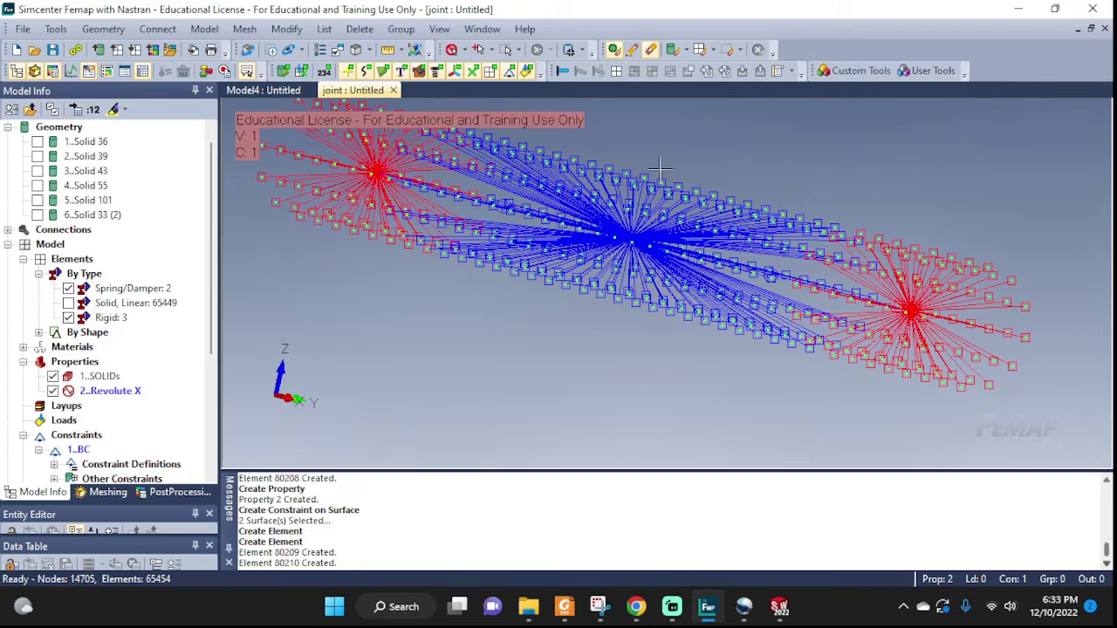
{"action": "middle_click_drag", "start_coordinate": [860, 253], "coordinate": [779, 299]}
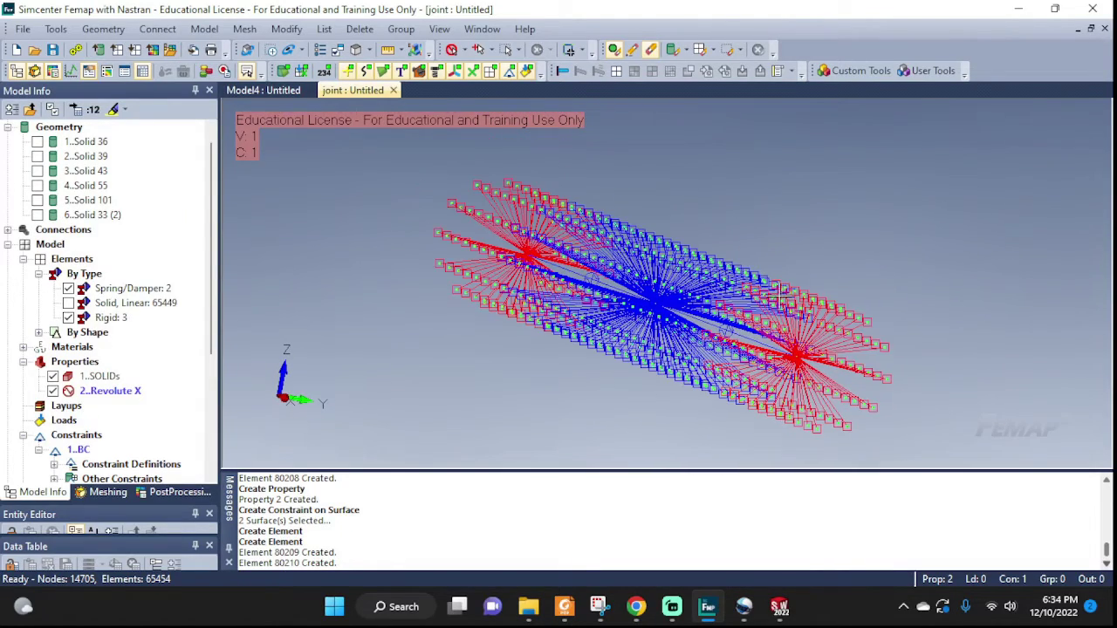
{"action": "left_click", "coordinate": [36, 200]}
{"action": "left_click", "coordinate": [37, 185]}
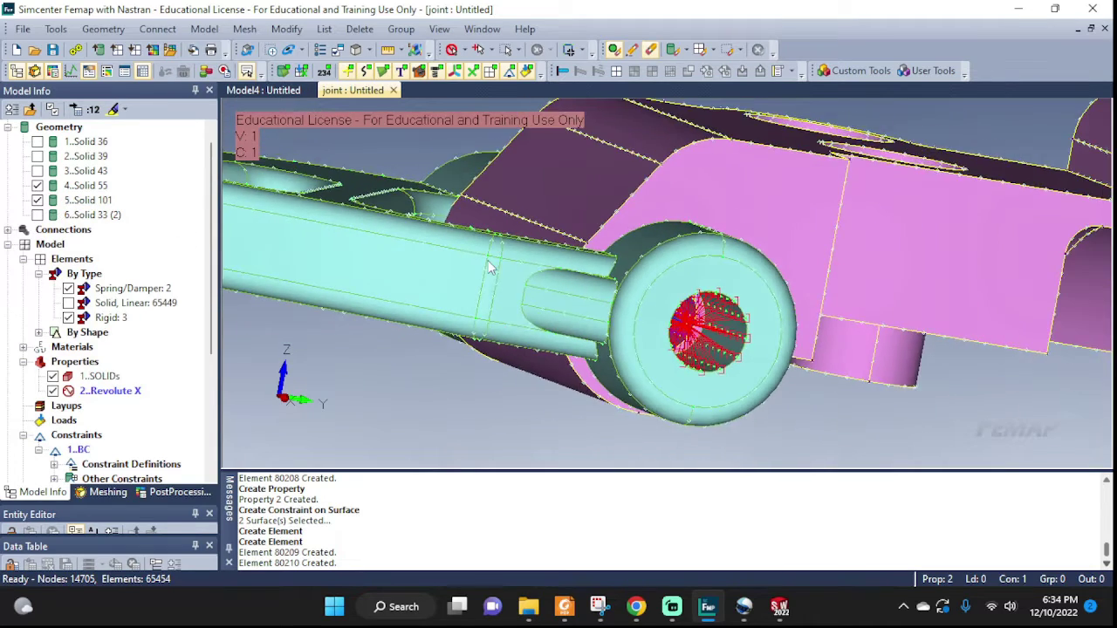
{"action": "middle_click_drag", "start_coordinate": [490, 268], "coordinate": [612, 387]}
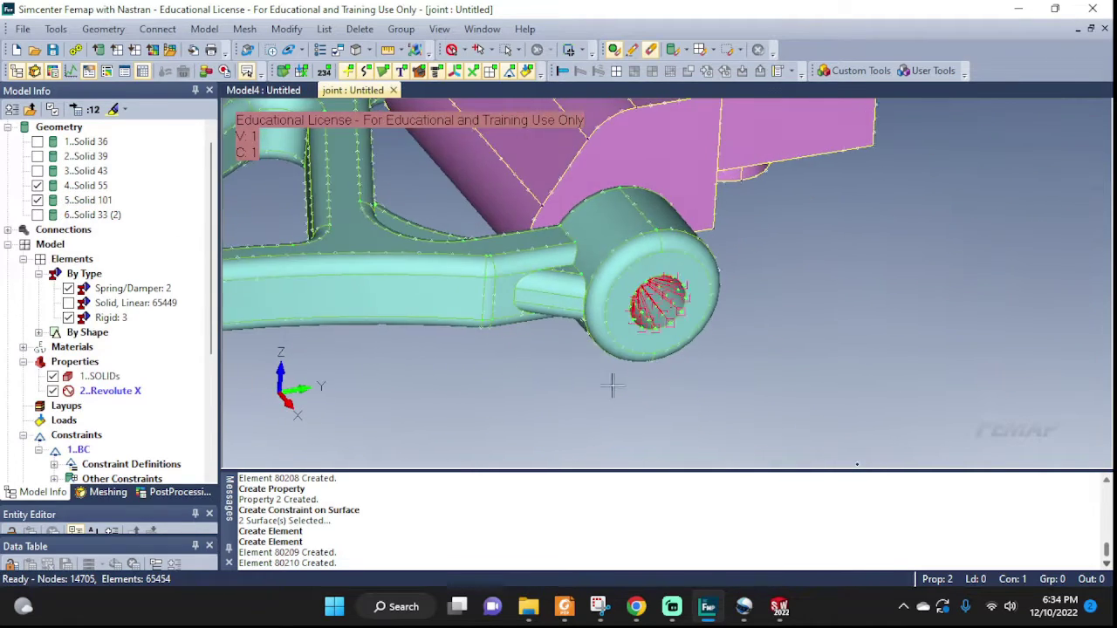
{"action": "scroll", "coordinate": [768, 340], "scroll_direction": "down", "scroll_amount": 5}
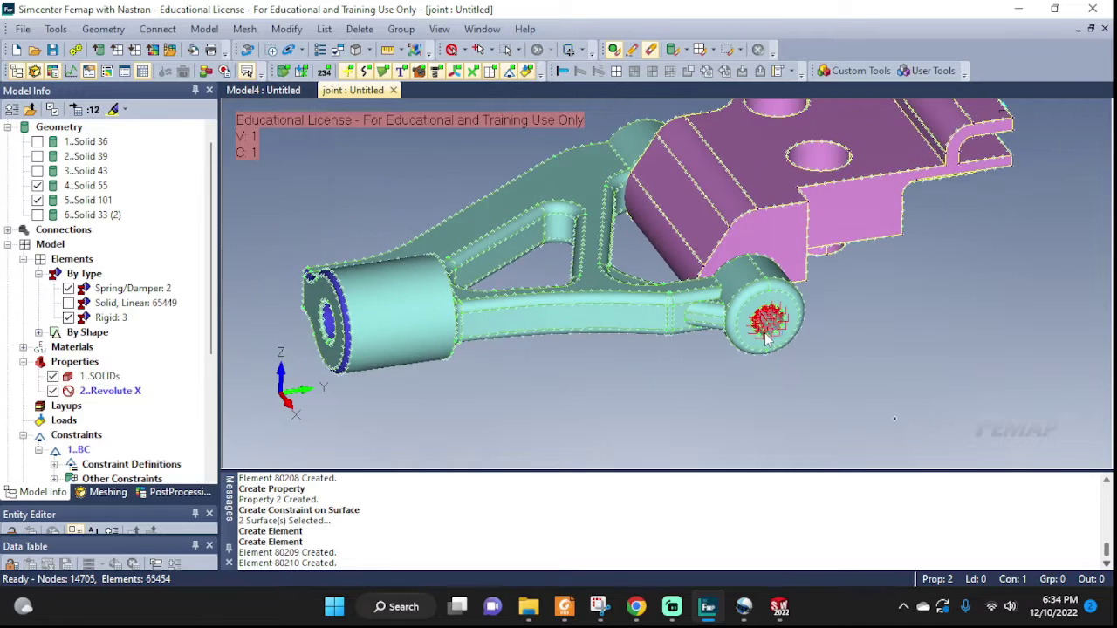
{"action": "scroll", "coordinate": [766, 340], "scroll_direction": "down", "scroll_amount": 2}
{"action": "middle_click_drag", "start_coordinate": [767, 341], "coordinate": [787, 315]}
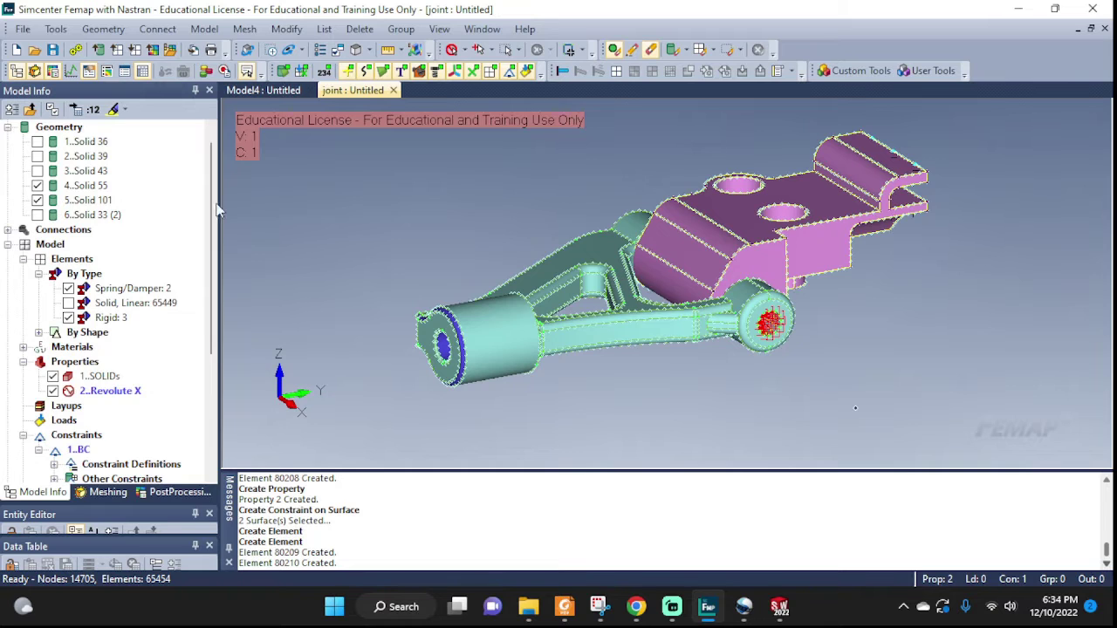
{"action": "left_click", "coordinate": [69, 304]}
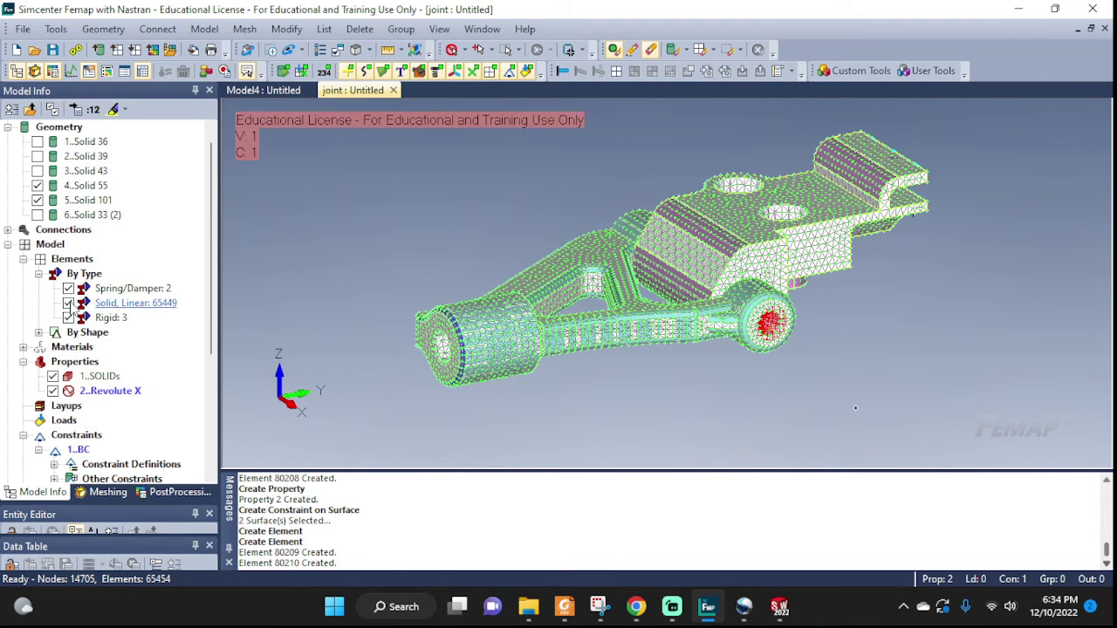
{"action": "left_click", "coordinate": [69, 303]}
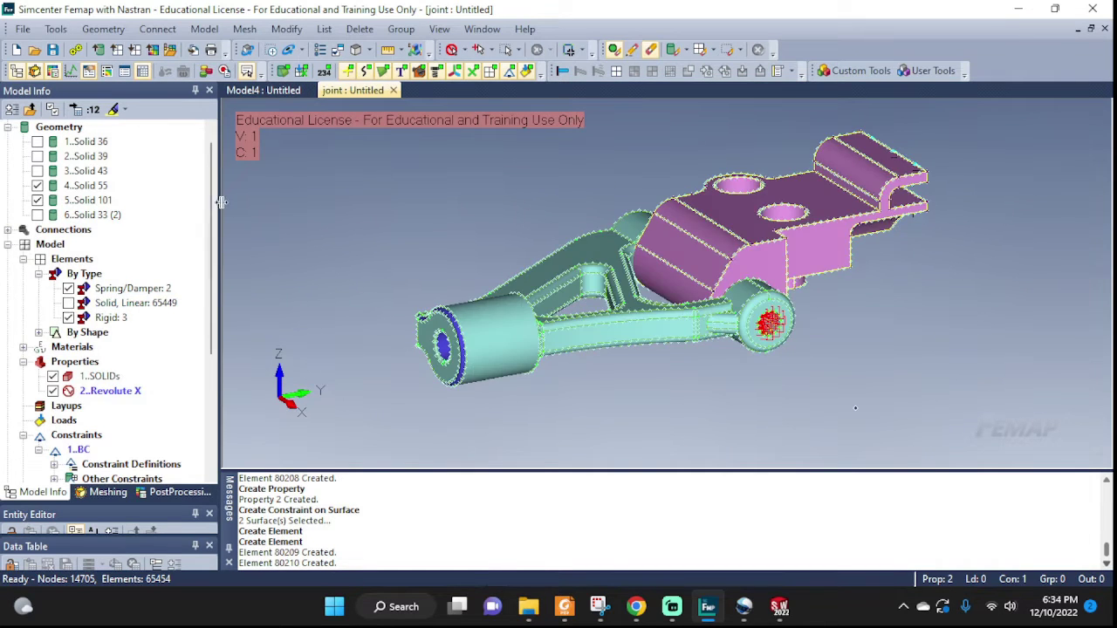
- Create an analysis set titled "123" for Simcenter Nastran with the Normal Modes/Eigenvalue analysis type
{"action": "left_click", "coordinate": [209, 29]}
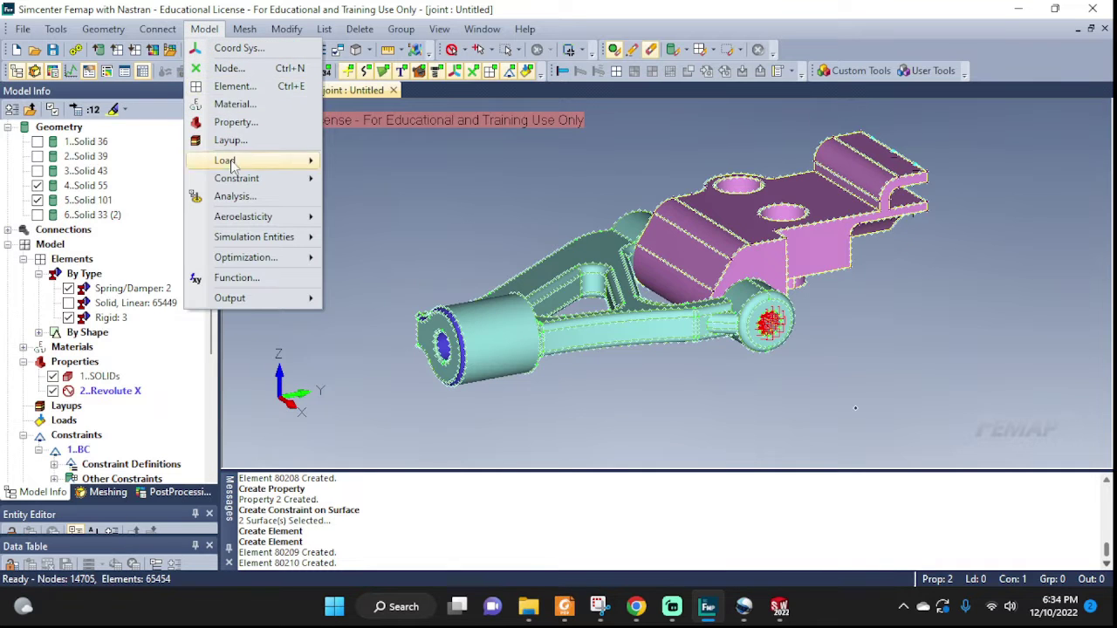
{"action": "left_click", "coordinate": [238, 198]}
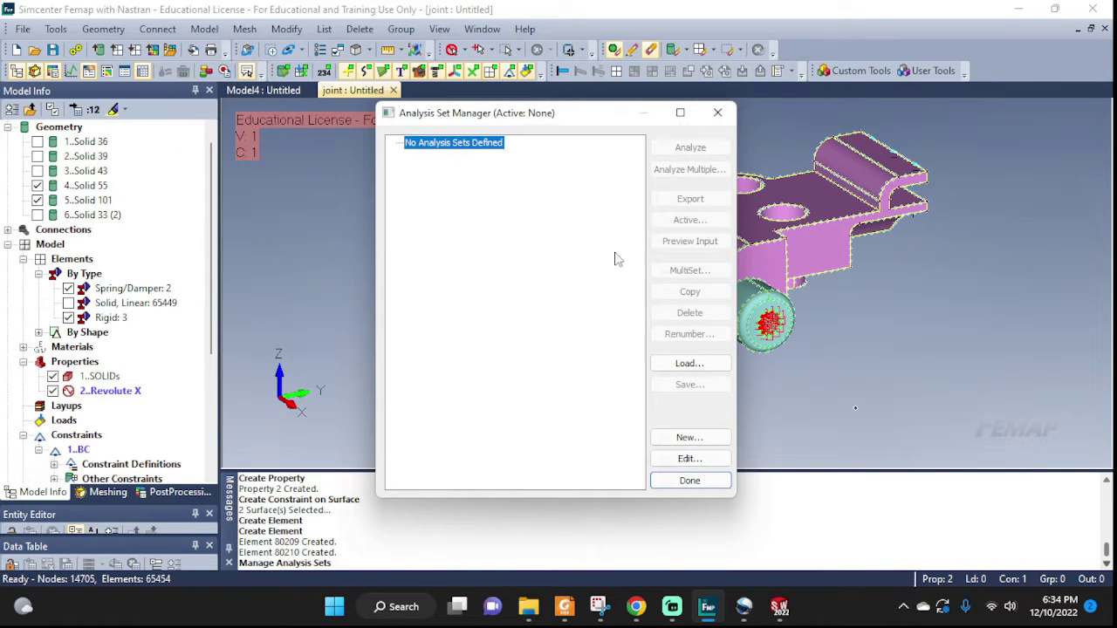
{"action": "left_click", "coordinate": [674, 436]}
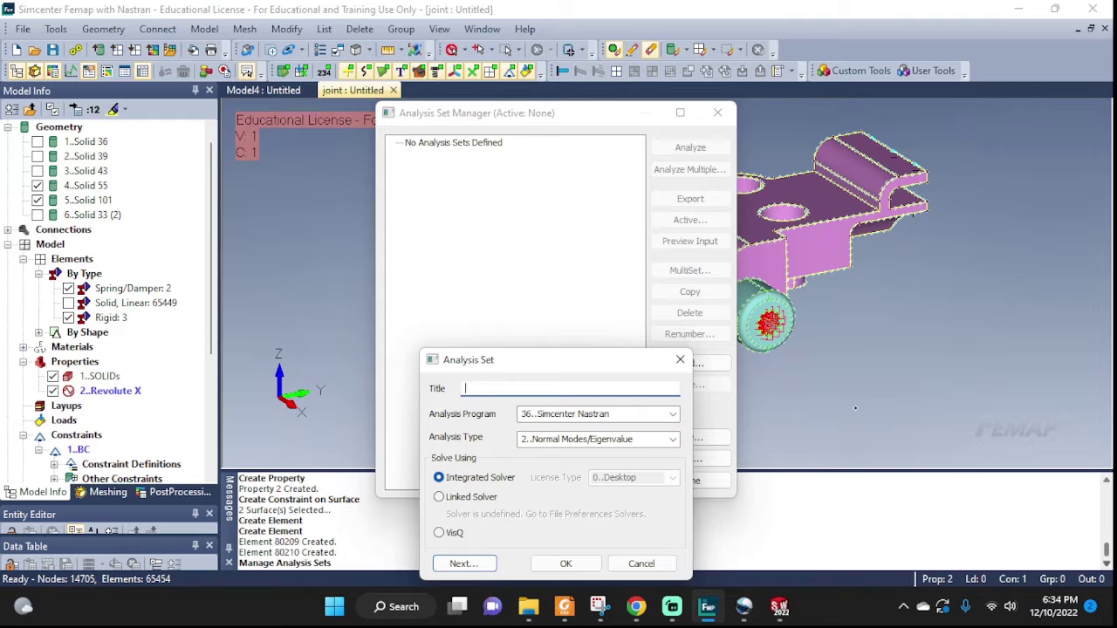
{"action": "left_click", "coordinate": [679, 443]}
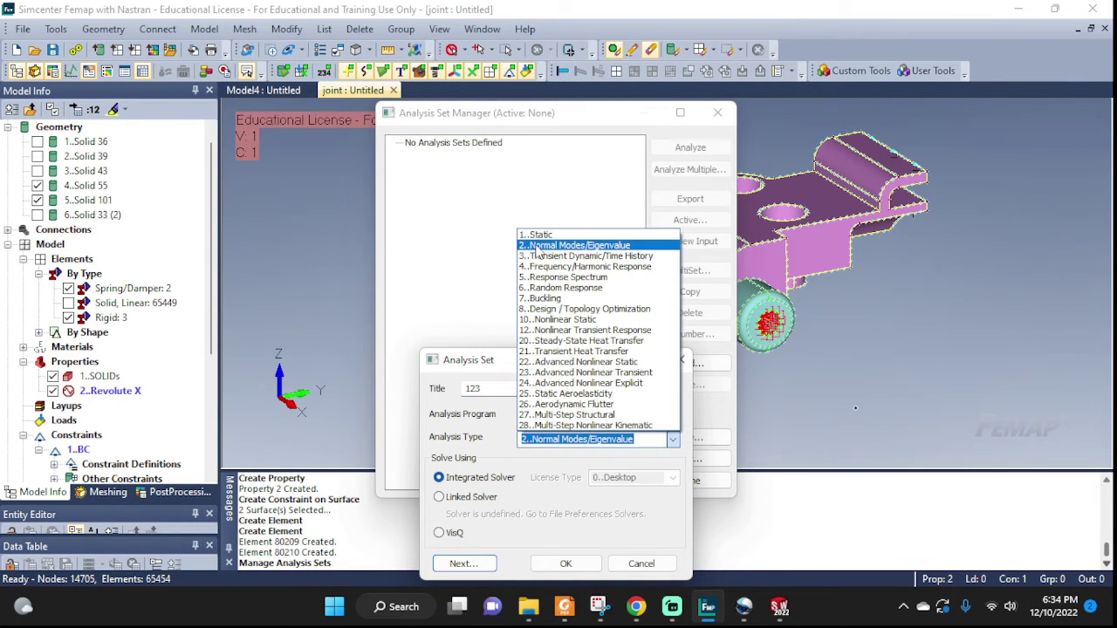
{"action": "left_click", "coordinate": [539, 248]}
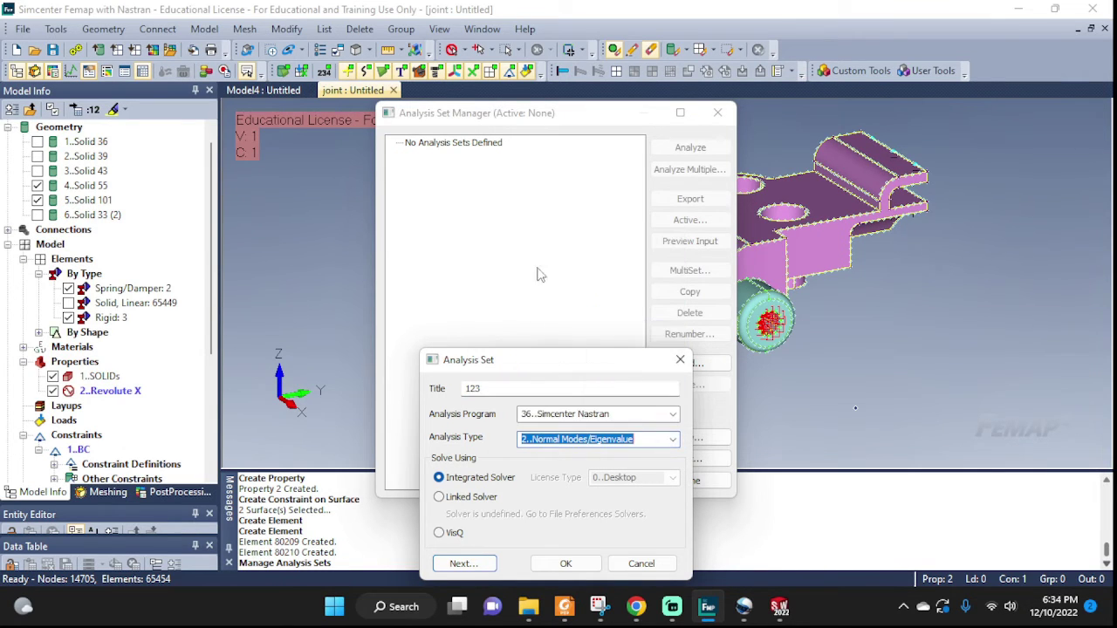
{"action": "left_click", "coordinate": [566, 564]}
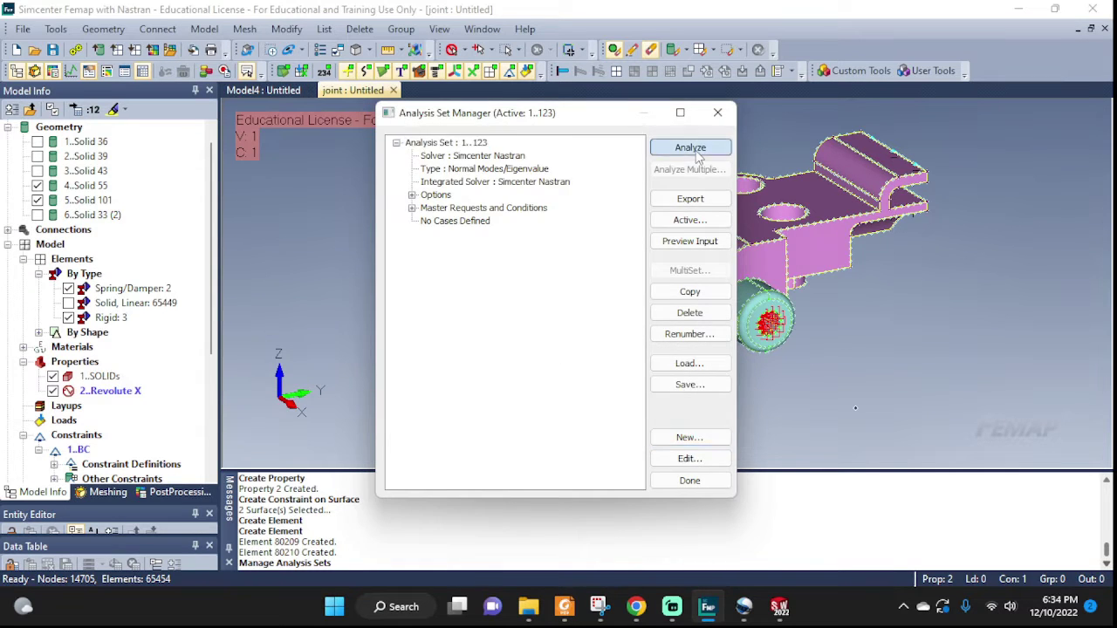
- Run the normal modes analysis of set 123 and close the analysis monitor once the results are loaded
{"action": "left_click", "coordinate": [689, 147]}
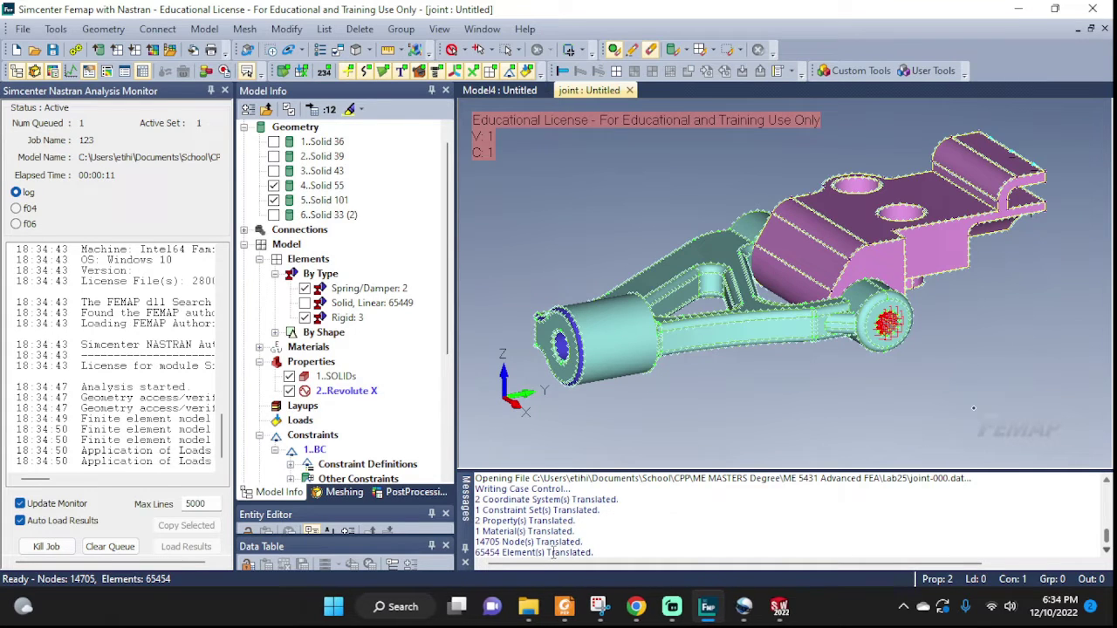
{"action": "left_click_drag", "start_coordinate": [584, 542], "coordinate": [662, 541]}
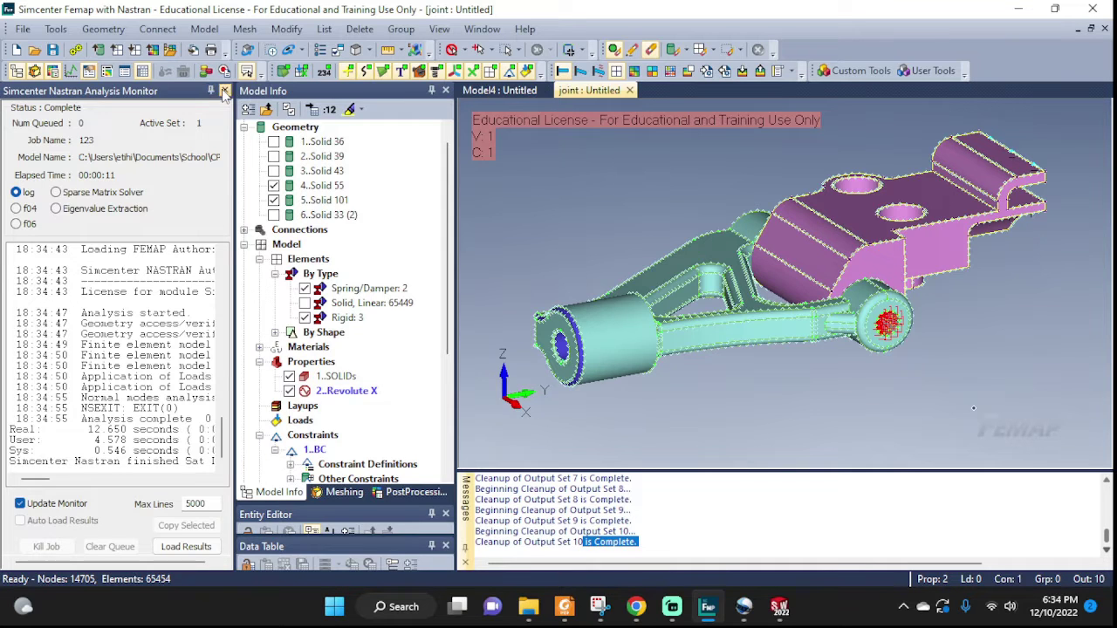
{"action": "left_click", "coordinate": [223, 93]}
{"action": "scroll", "coordinate": [157, 426], "scroll_direction": "down", "scroll_amount": 5}
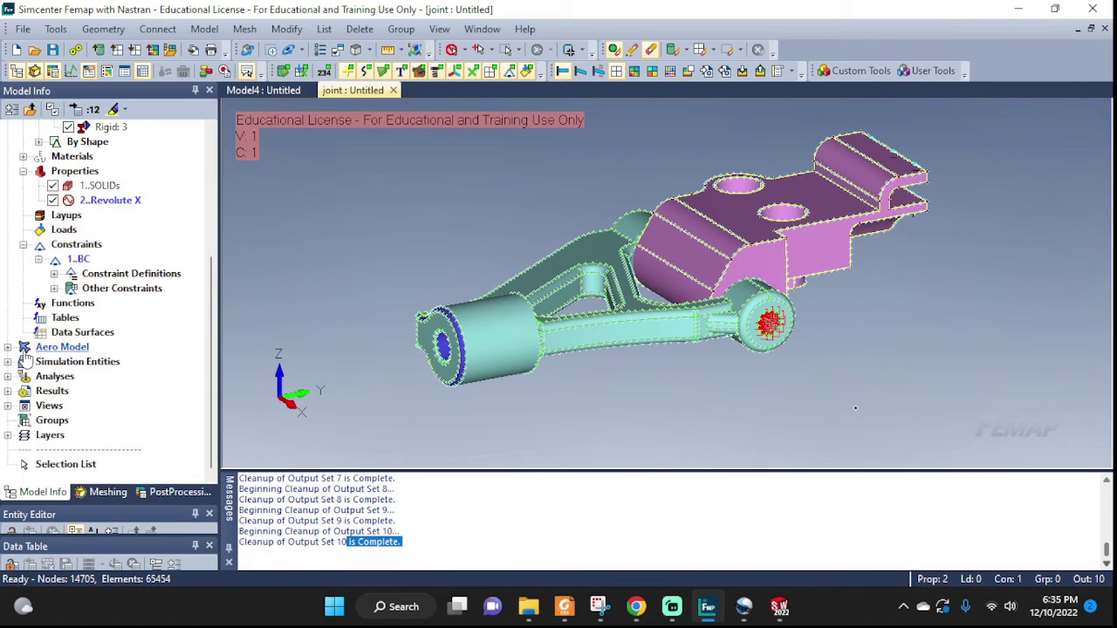
- List all analysis results and animate the Mode 1 deformation of the joint model
{"action": "left_click", "coordinate": [7, 391]}
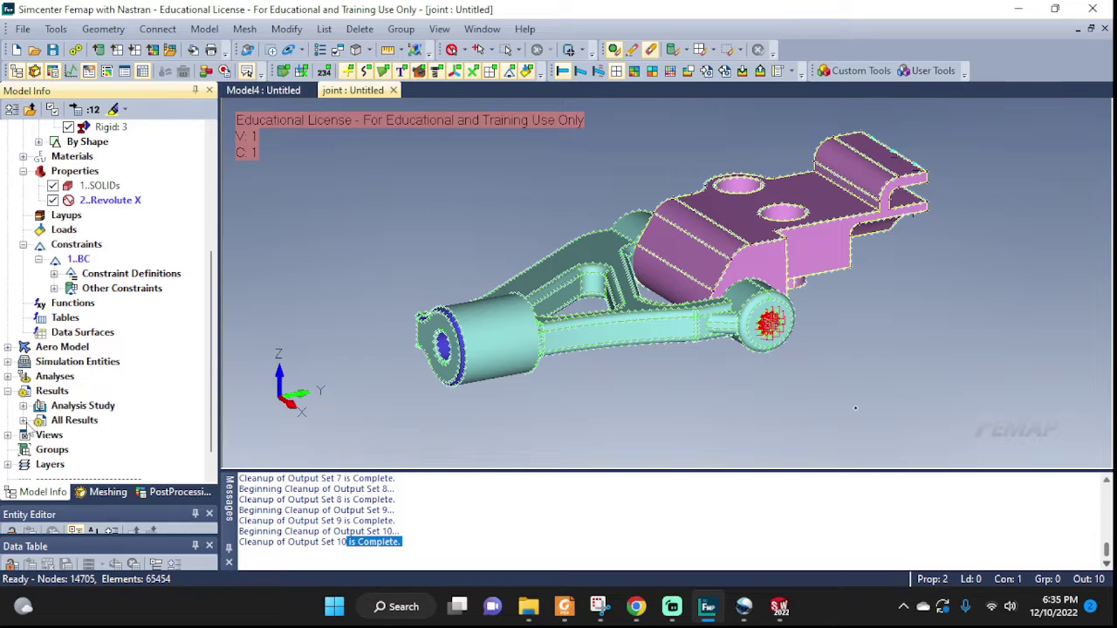
{"action": "left_click", "coordinate": [24, 419]}
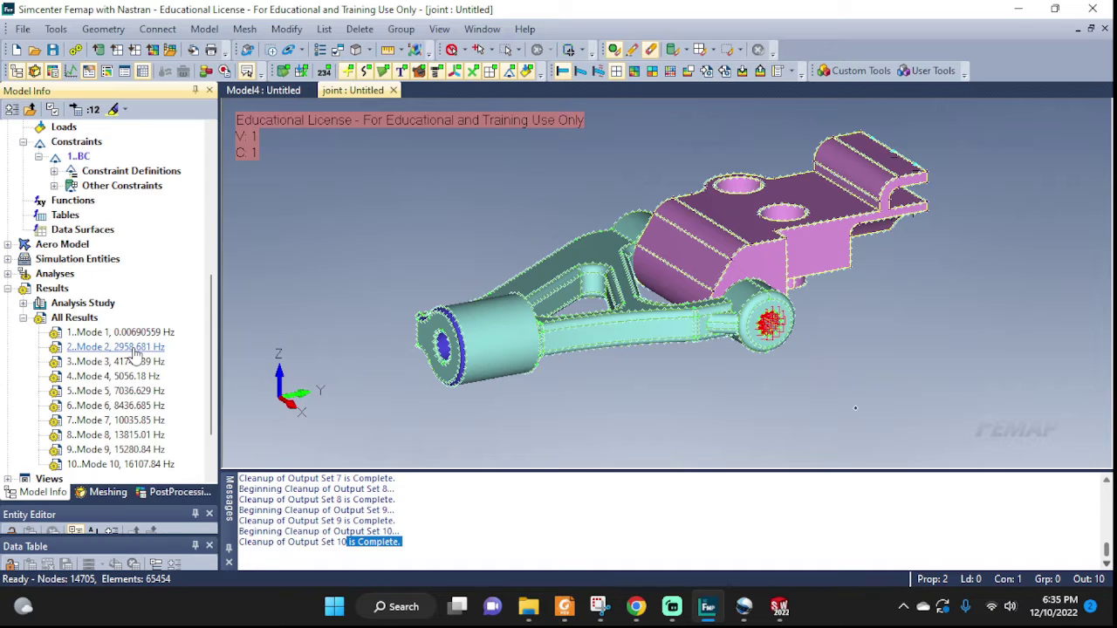
{"action": "left_click", "coordinate": [131, 334]}
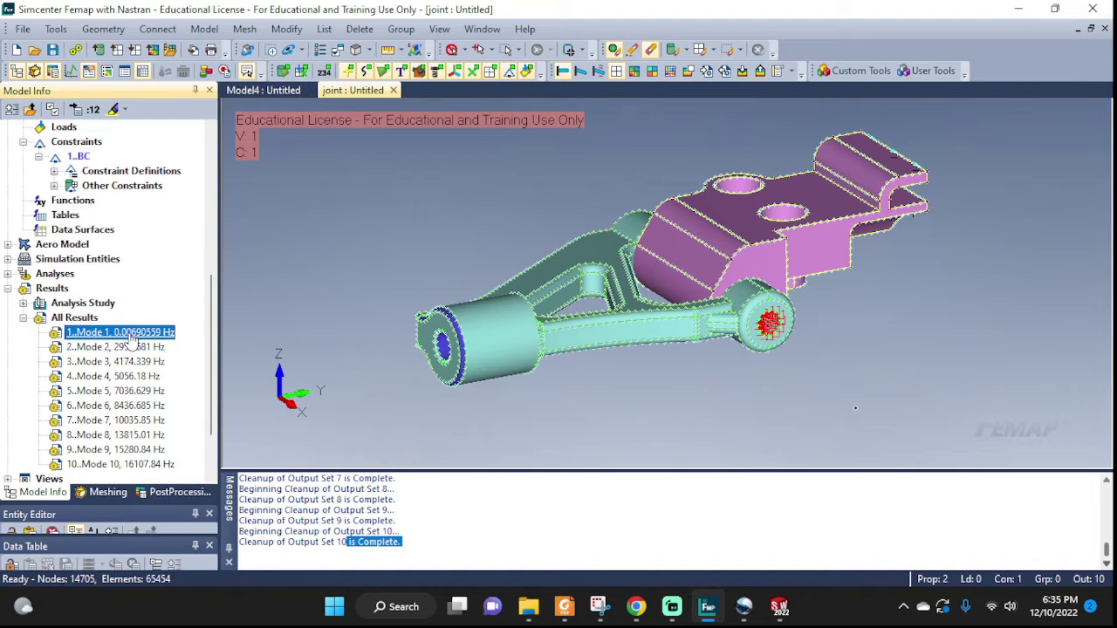
{"action": "right_click", "coordinate": [129, 337]}
{"action": "left_click", "coordinate": [184, 279]}
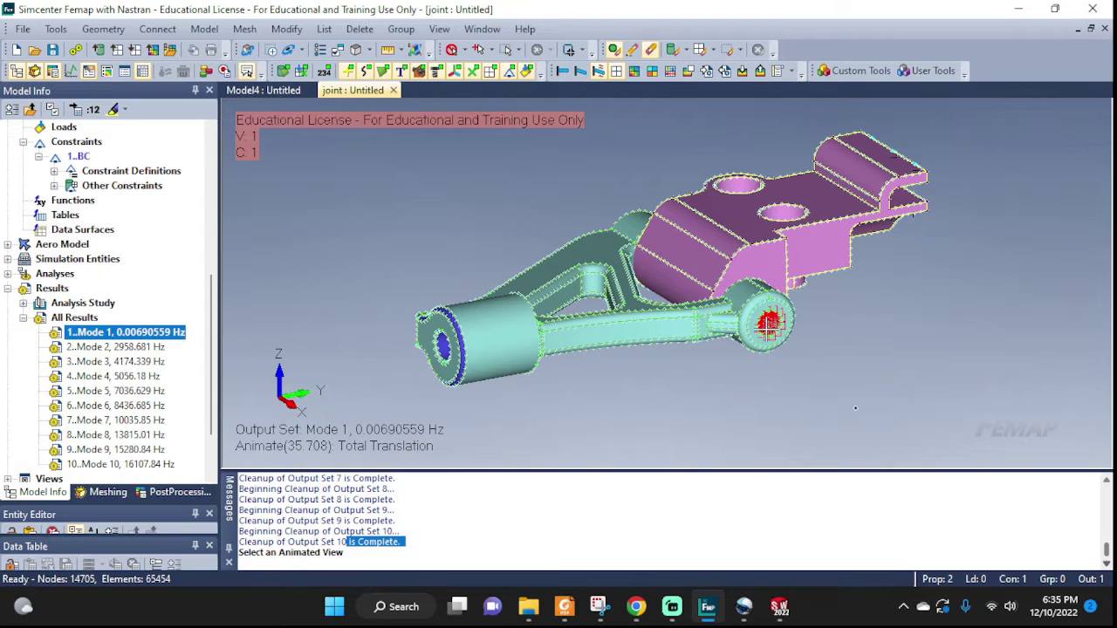
{"action": "scroll", "coordinate": [29, 227], "scroll_direction": "up", "scroll_amount": 7}
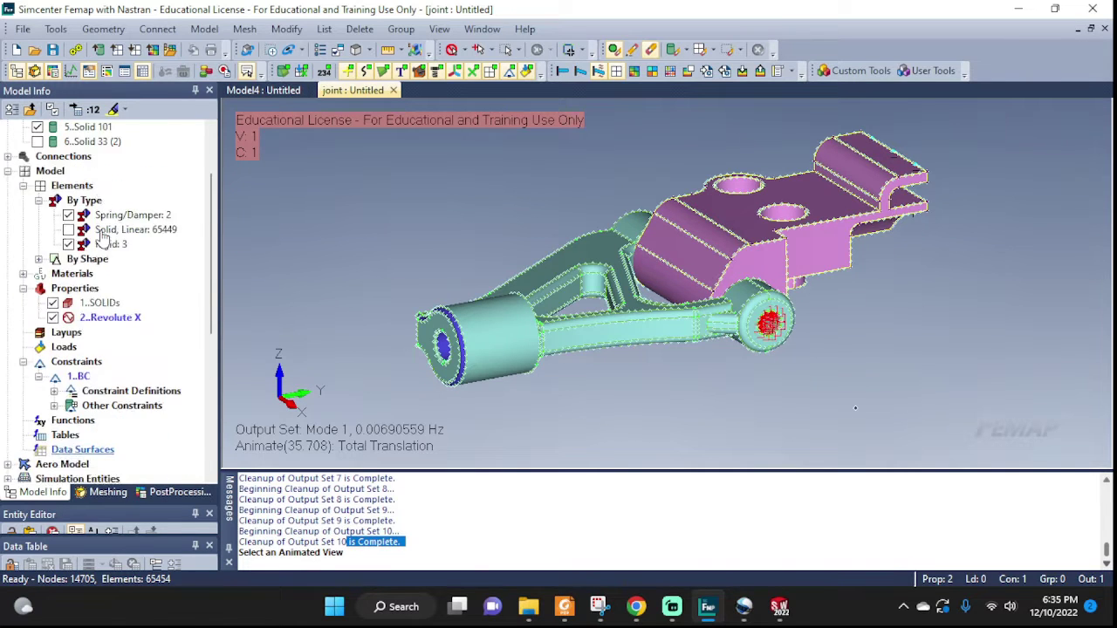
{"action": "left_click", "coordinate": [37, 215]}
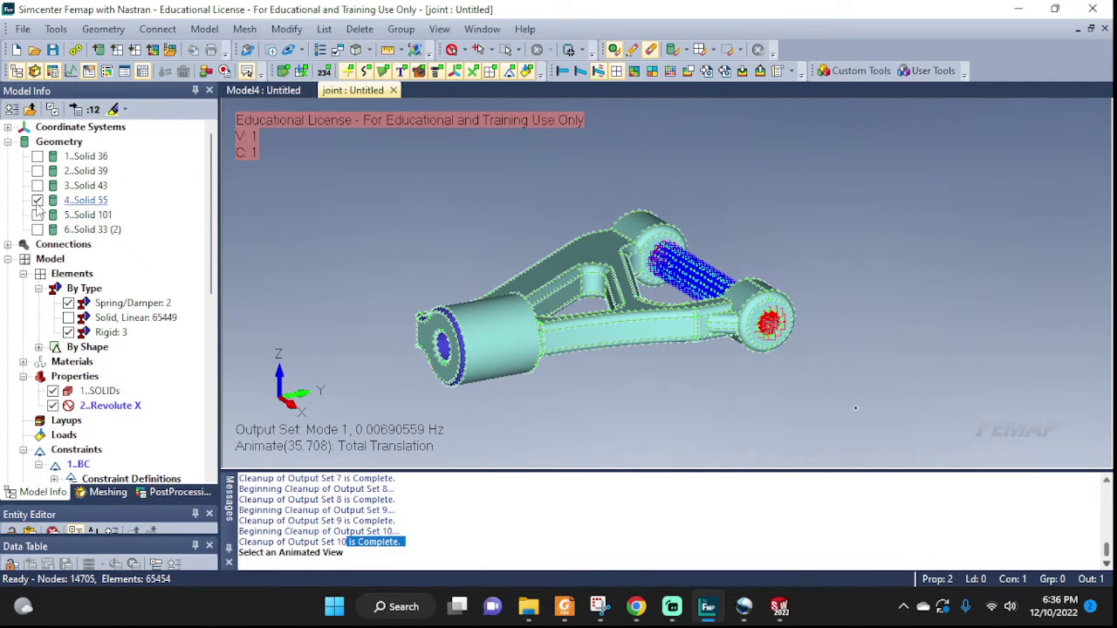
{"action": "left_click", "coordinate": [38, 200]}
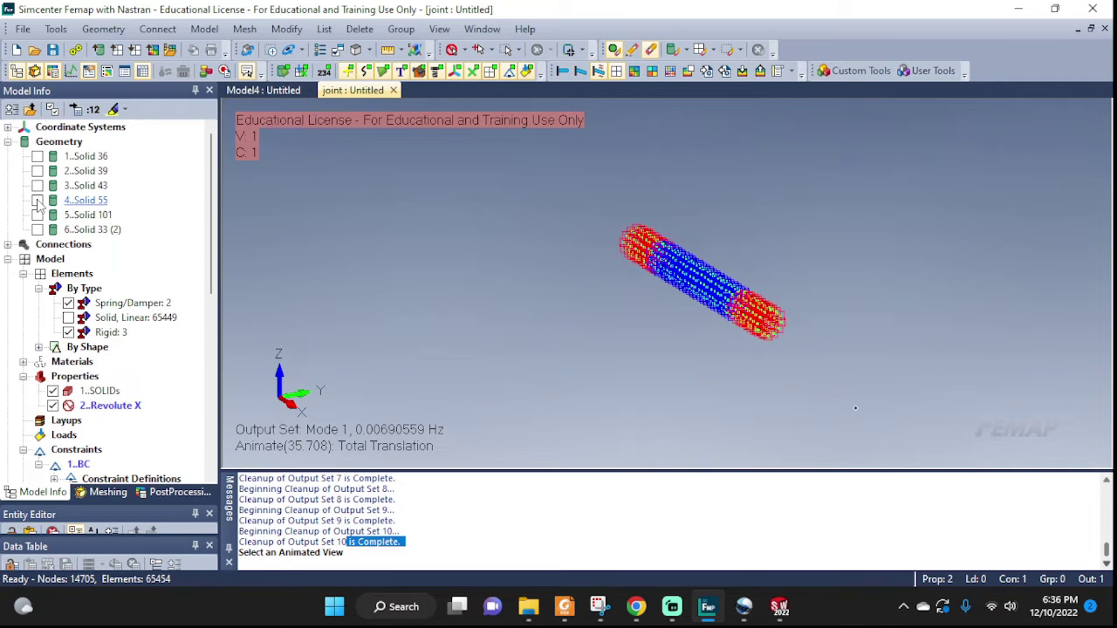
{"action": "left_click", "coordinate": [38, 199]}
{"action": "left_click", "coordinate": [38, 215]}
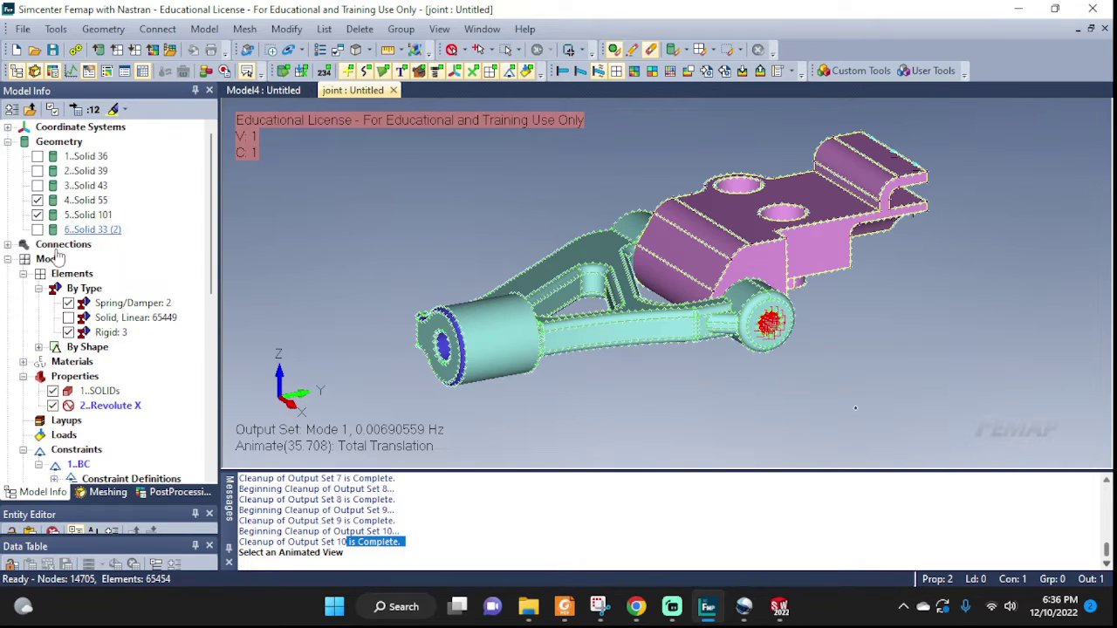
- Display the linear solid elements, hide the geometry surfaces, and inspect the Mode 1 arm animation from the side and obliquely
{"action": "left_click", "coordinate": [69, 318]}
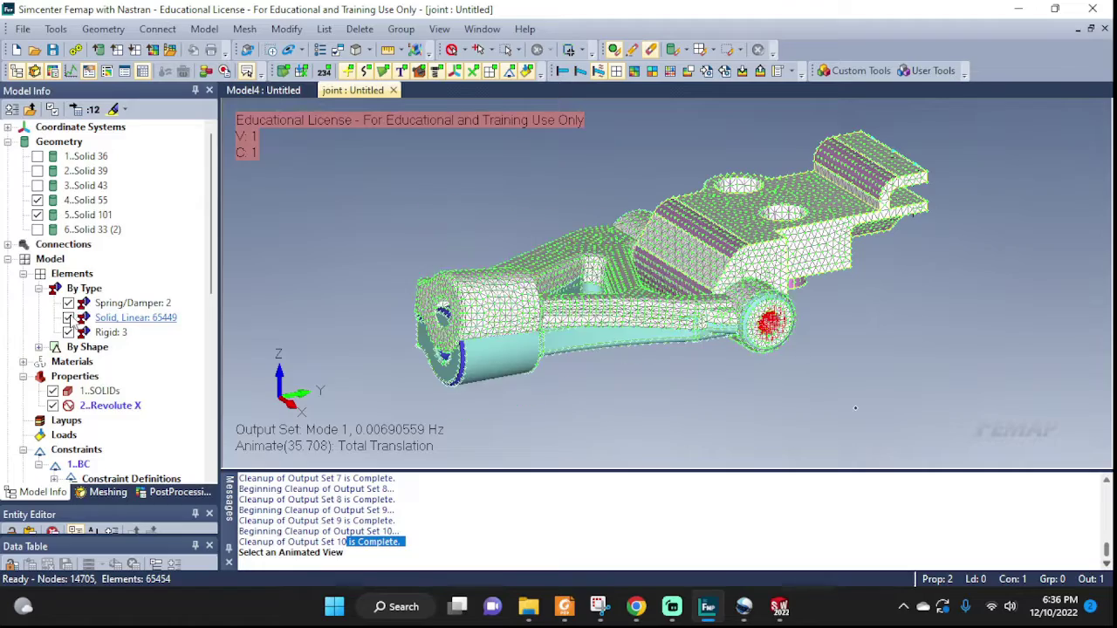
{"action": "left_click", "coordinate": [383, 71]}
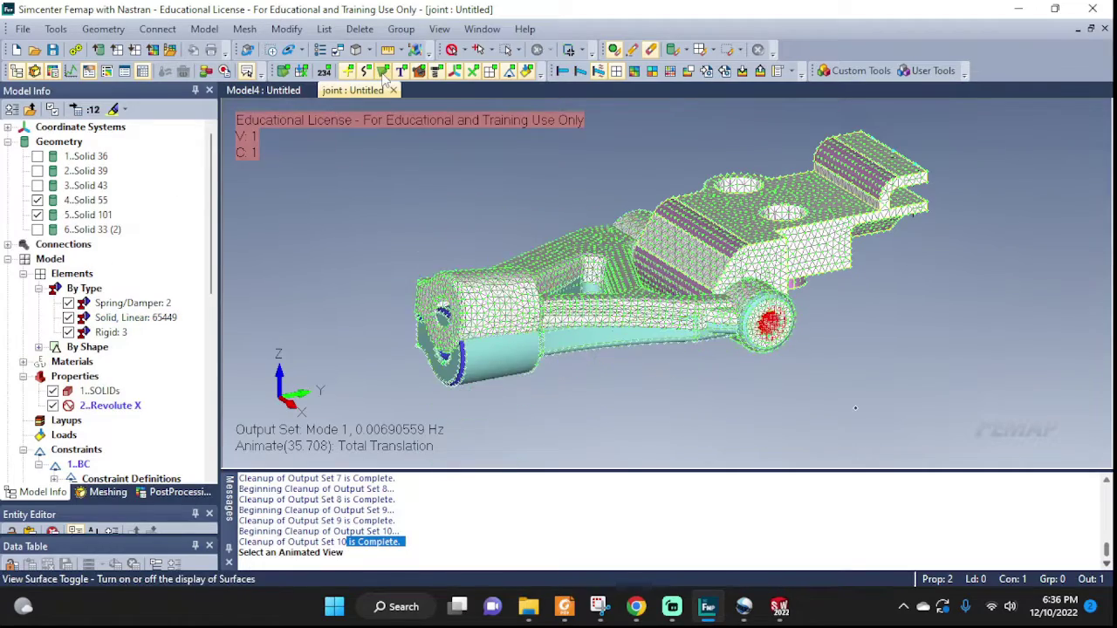
{"action": "scroll", "coordinate": [913, 355], "scroll_direction": "up", "scroll_amount": 2}
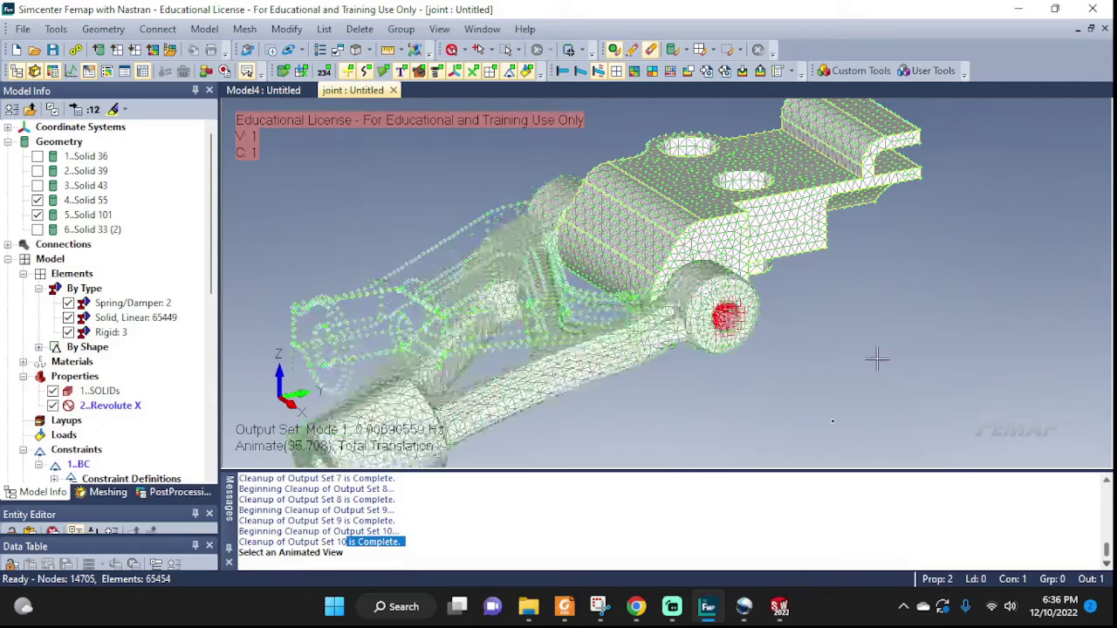
{"action": "scroll", "coordinate": [99, 343], "scroll_direction": "down", "scroll_amount": 5}
{"action": "scroll", "coordinate": [99, 343], "scroll_direction": "down", "scroll_amount": 4}
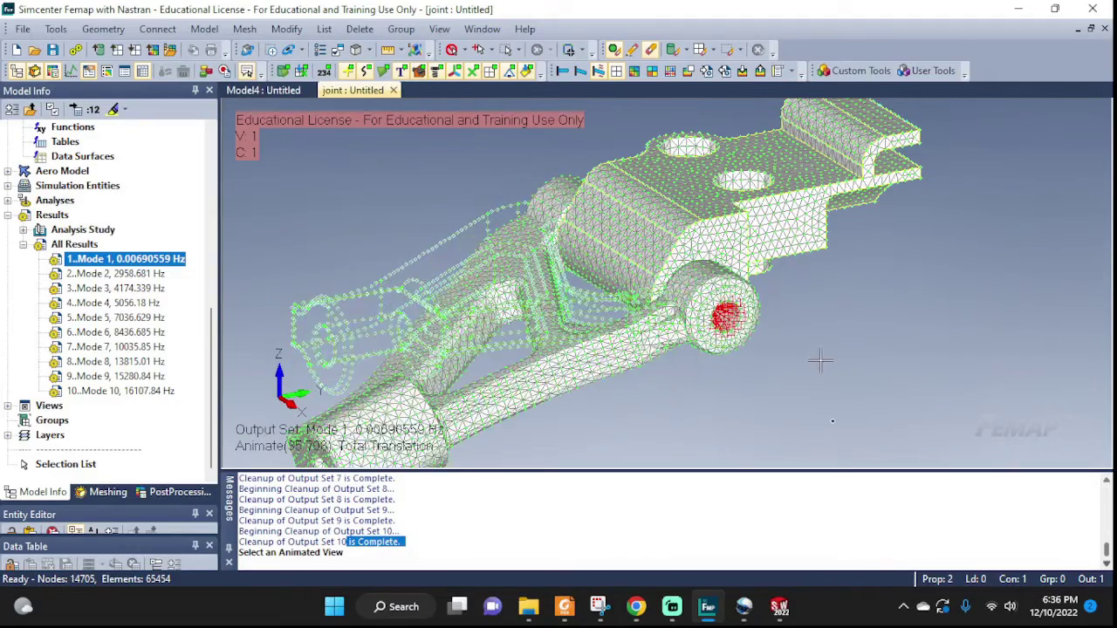
{"action": "middle_click_drag", "start_coordinate": [815, 361], "coordinate": [791, 355]}
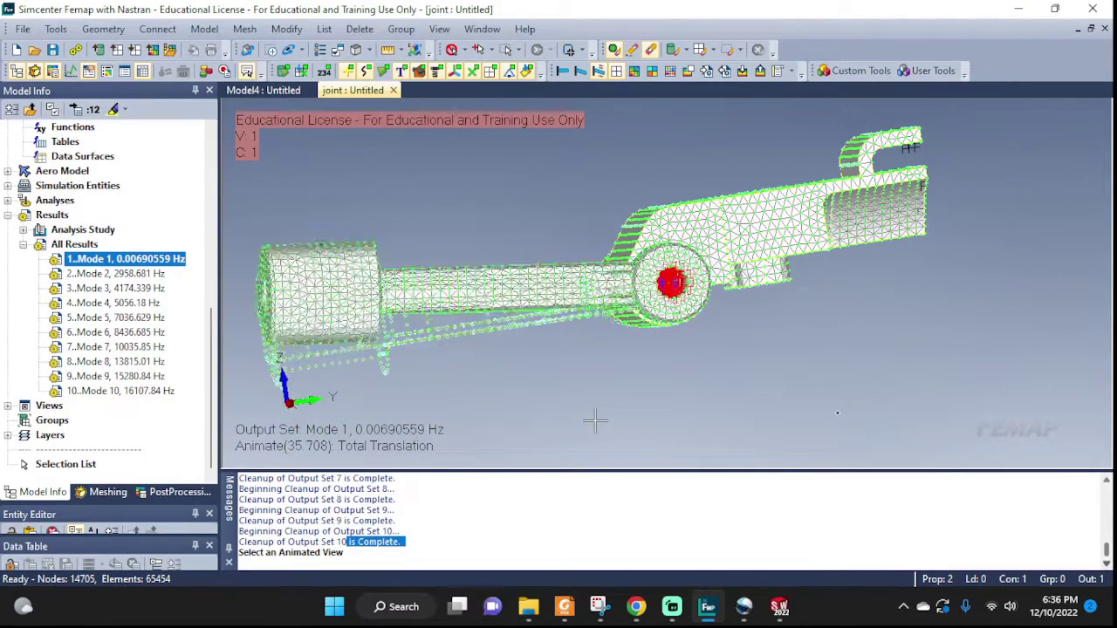
{"action": "middle_click_drag", "start_coordinate": [598, 393], "coordinate": [864, 403]}
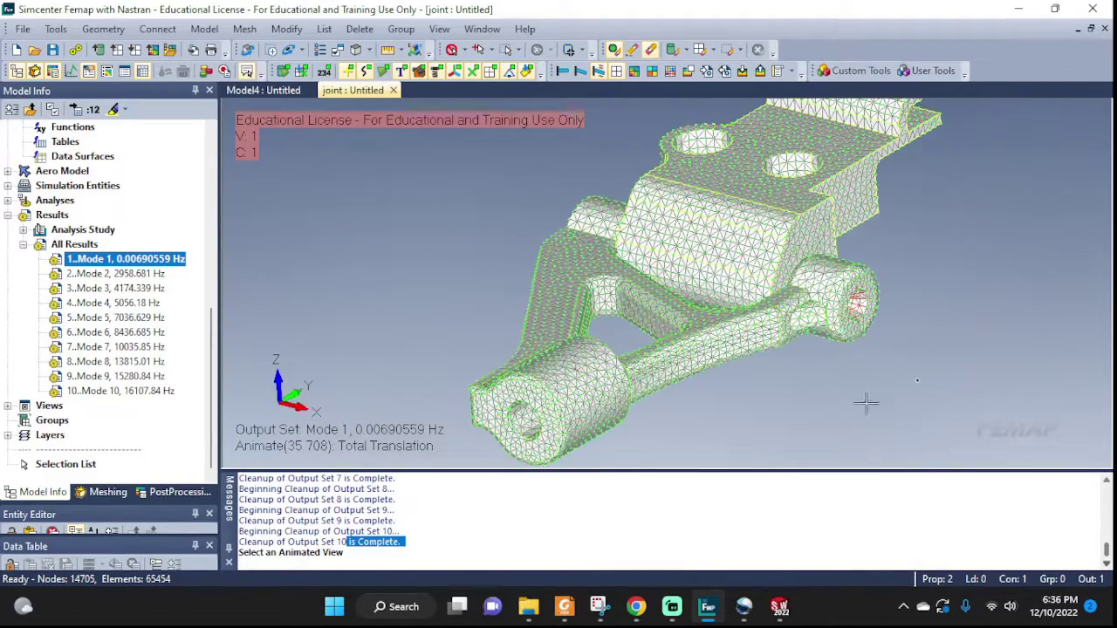
- Review the CBUSH stiffness values of the Revolute X property without changing them, and look at the animated joint again
{"action": "double_click", "coordinate": [786, 314]}
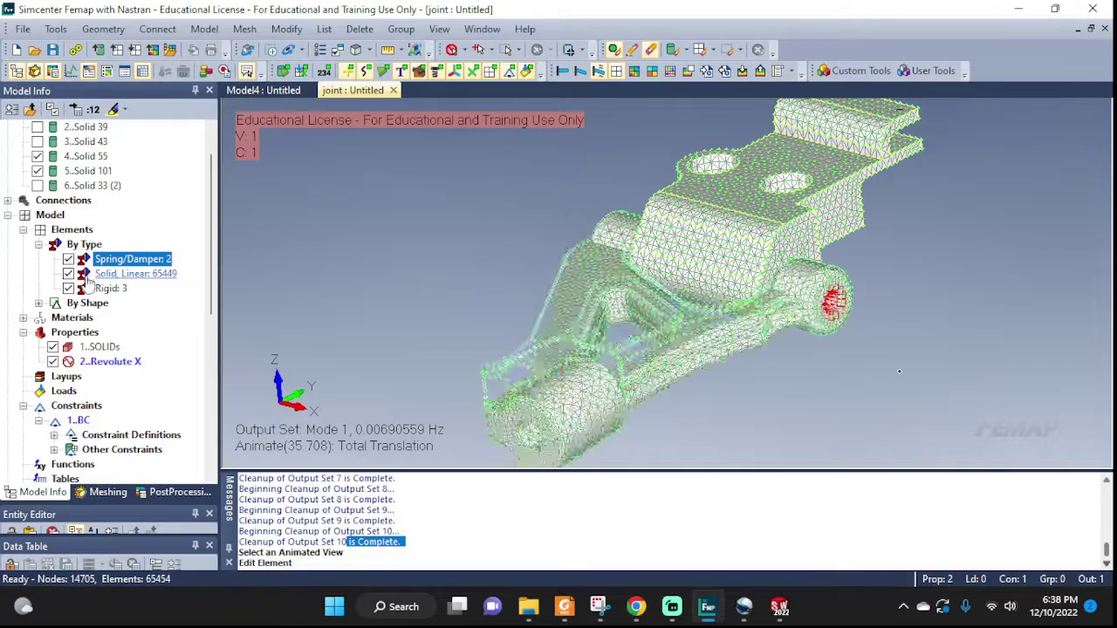
{"action": "right_click", "coordinate": [114, 365]}
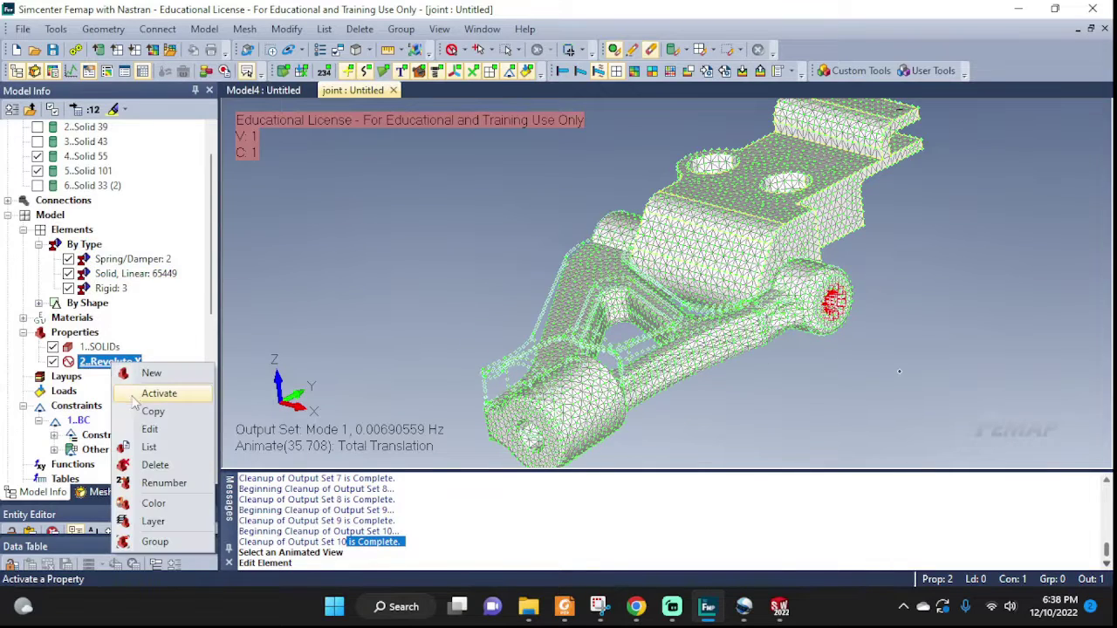
{"action": "left_click", "coordinate": [162, 430]}
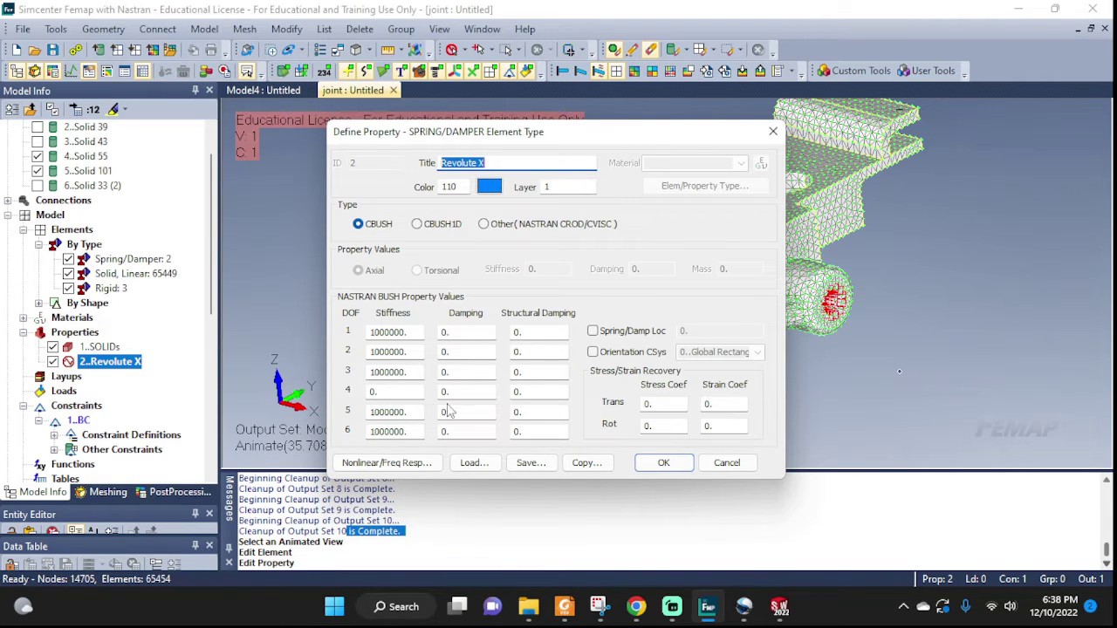
{"action": "left_click", "coordinate": [727, 462]}
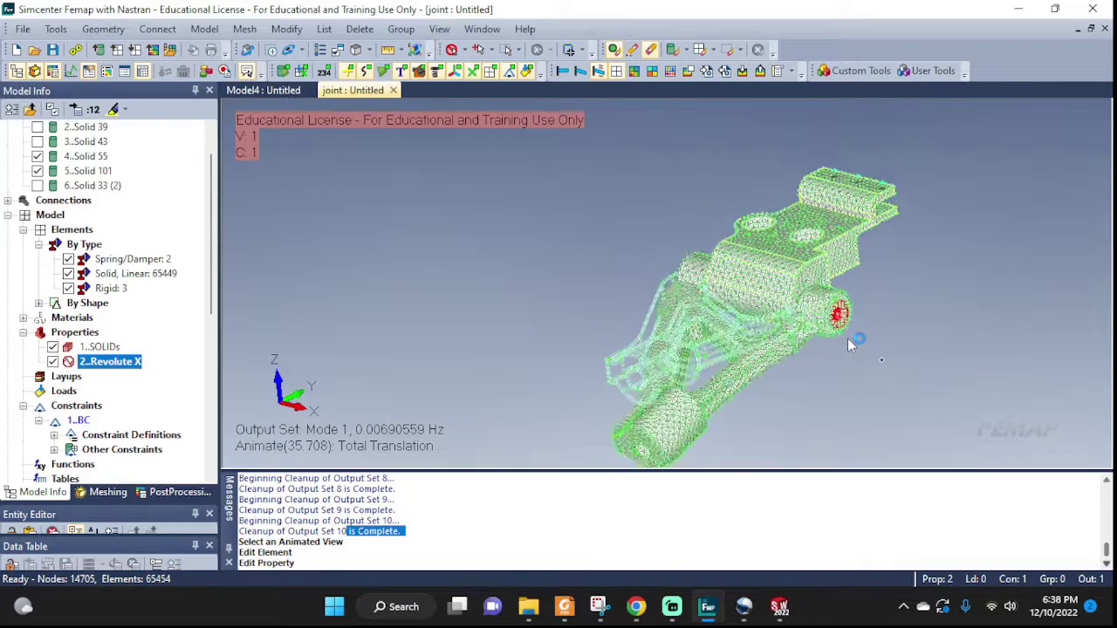
{"action": "middle_click_drag", "start_coordinate": [851, 345], "coordinate": [842, 307]}
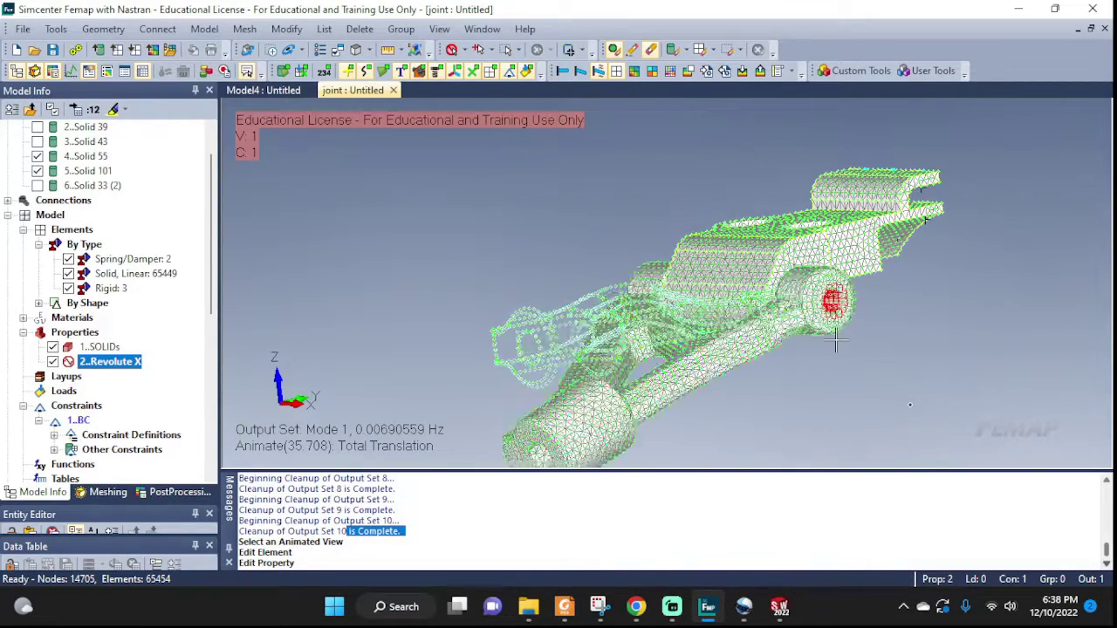